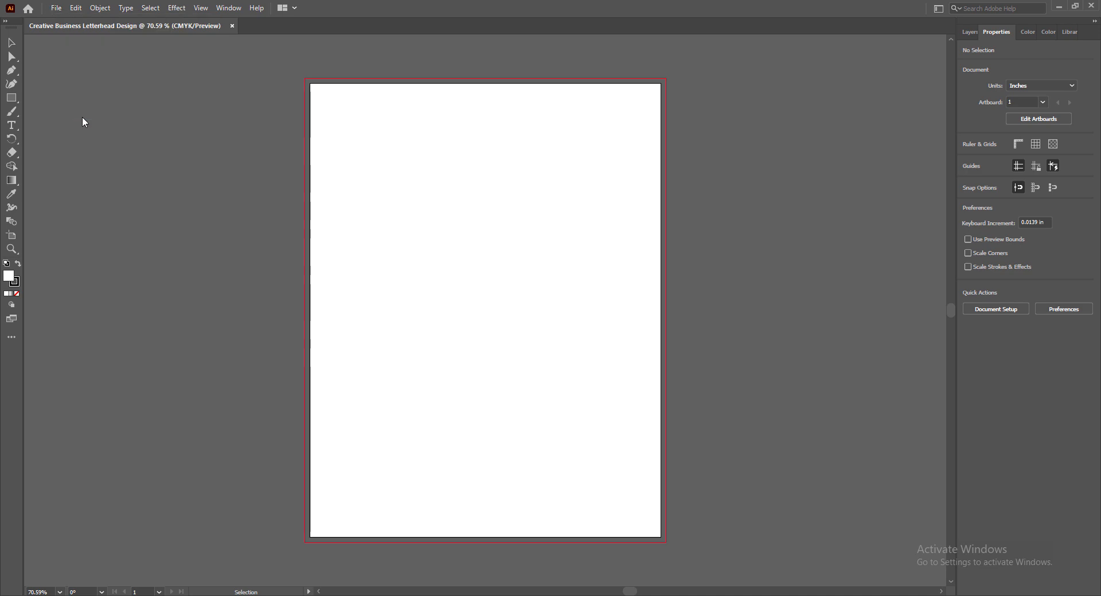
Step: Save the letterhead document in Illustrator 2020 format, keeping PDF compatibility, embedded ICC profiles and compression enabled
key(Escape)
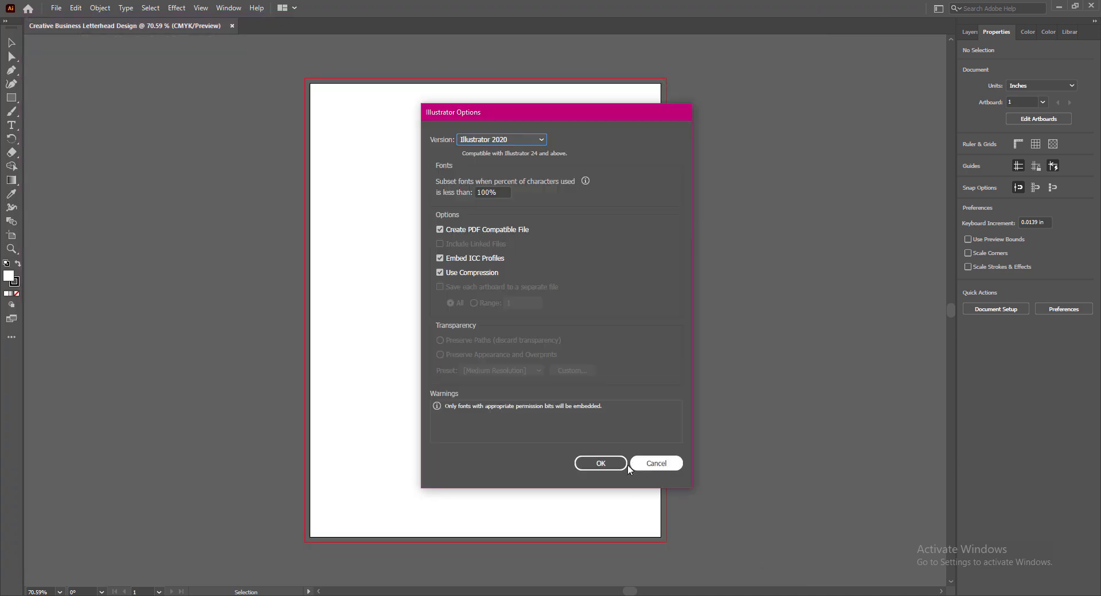
click(591, 462)
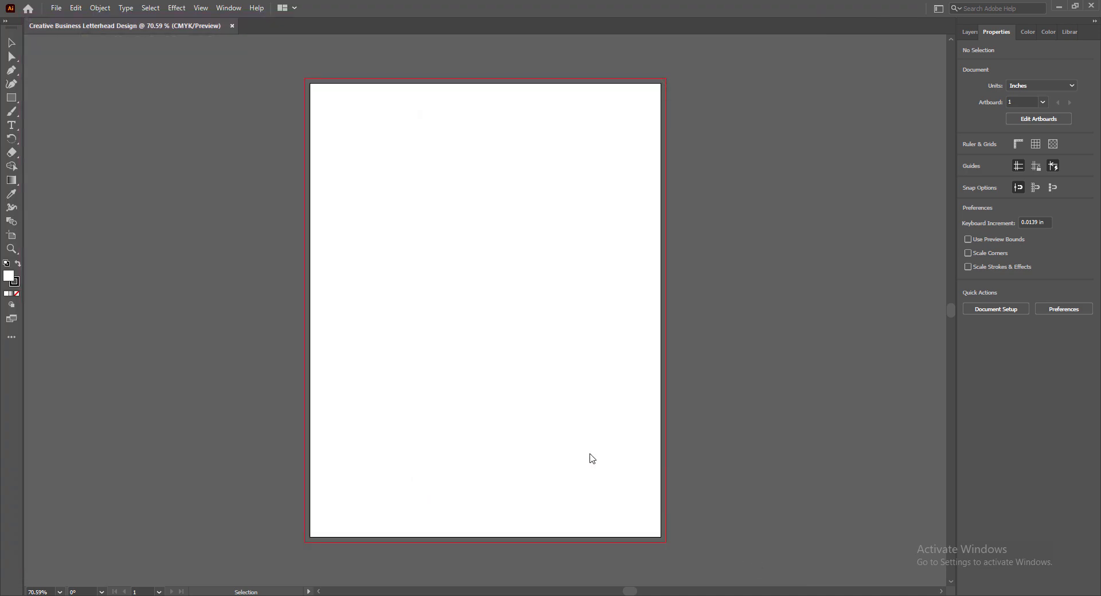
Step: Draw a white rectangle without stroke covering the whole 8.5 by 11 in artboard
click(11, 99)
drag(351, 175, 660, 537)
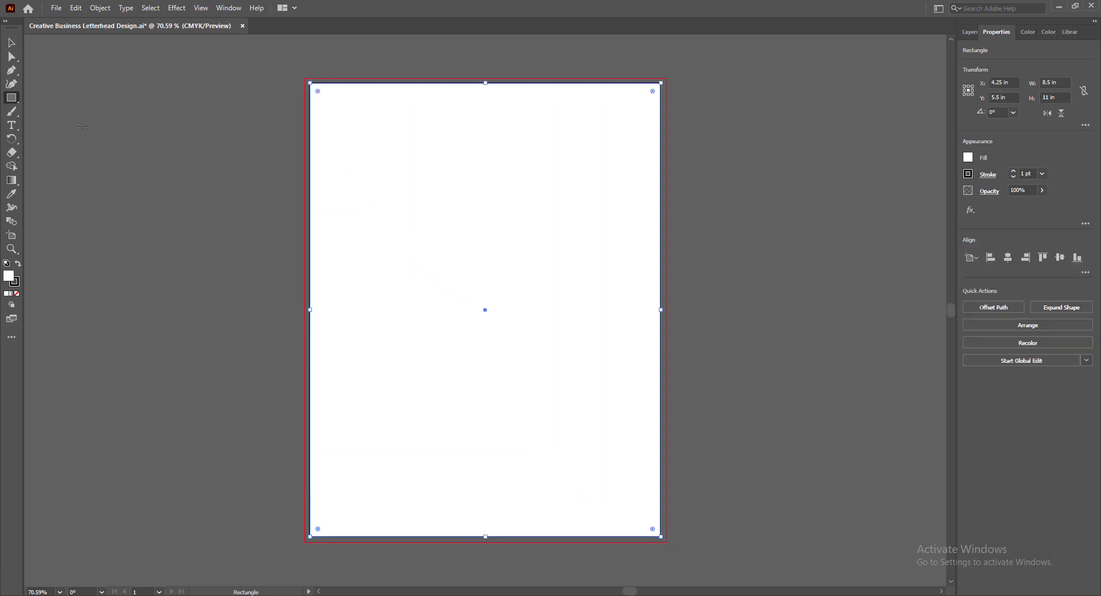
click(17, 284)
click(18, 293)
click(8, 277)
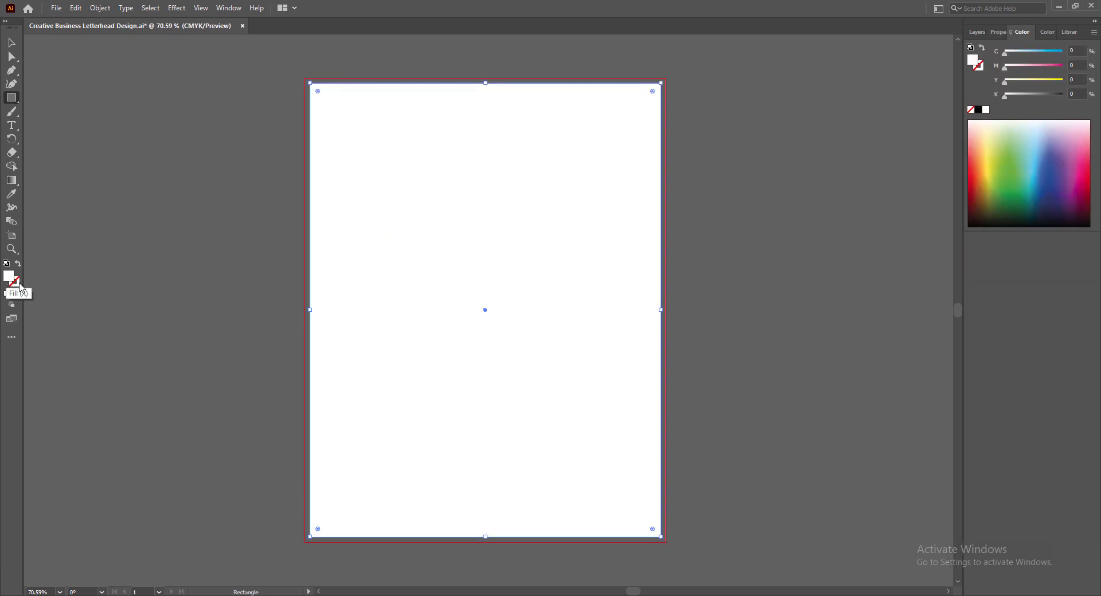
Step: Resize the artboard-sized rectangle to 8.25 in wide by 10.75 in high
click(997, 33)
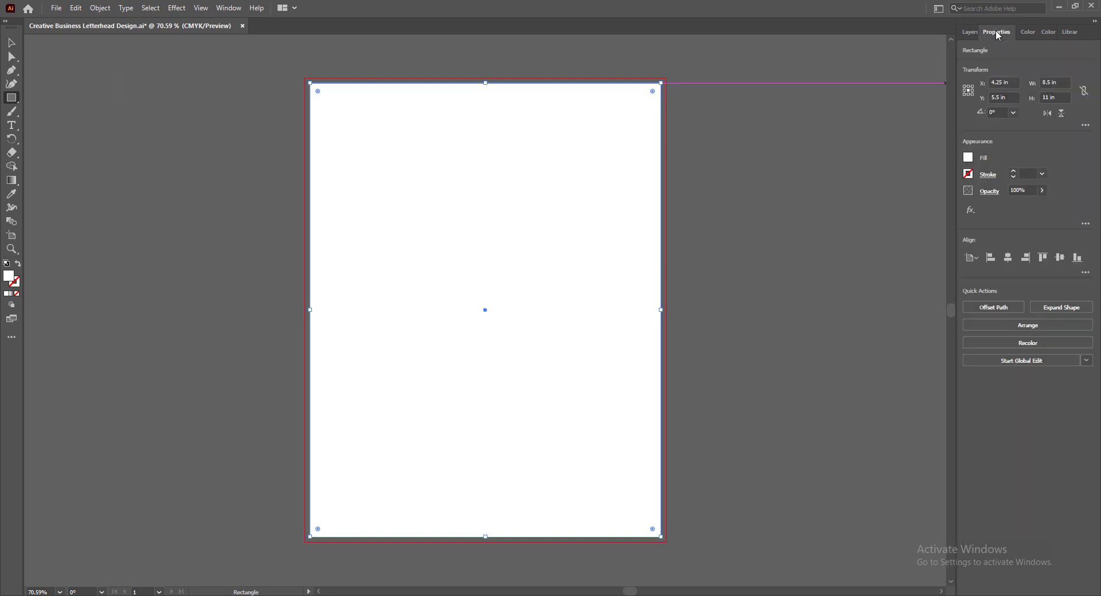
click(1046, 82)
text(8.25)
key(Tab)
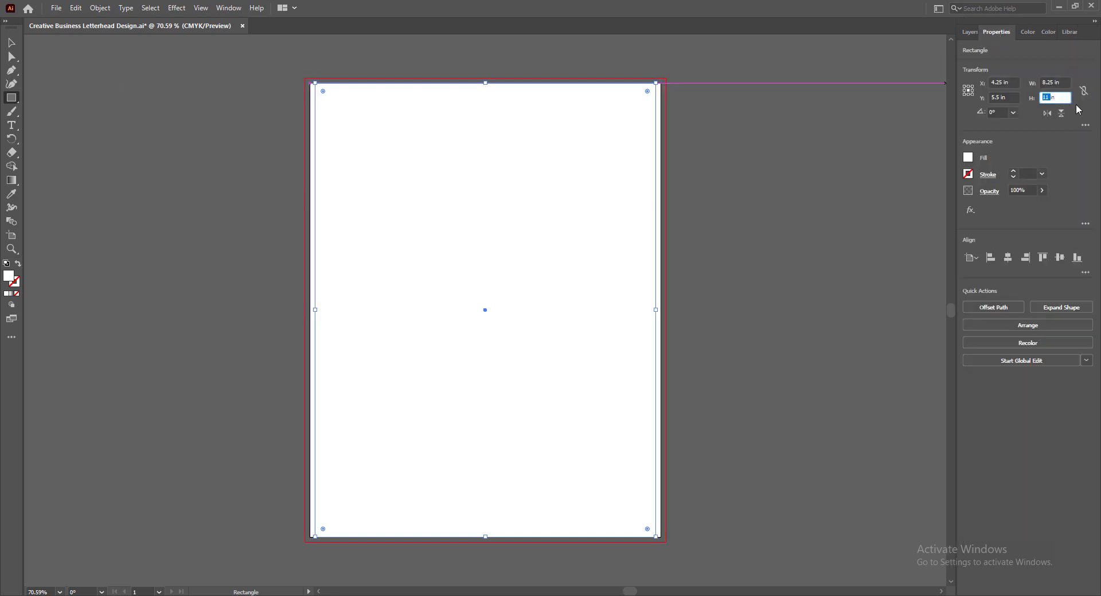
key(Return)
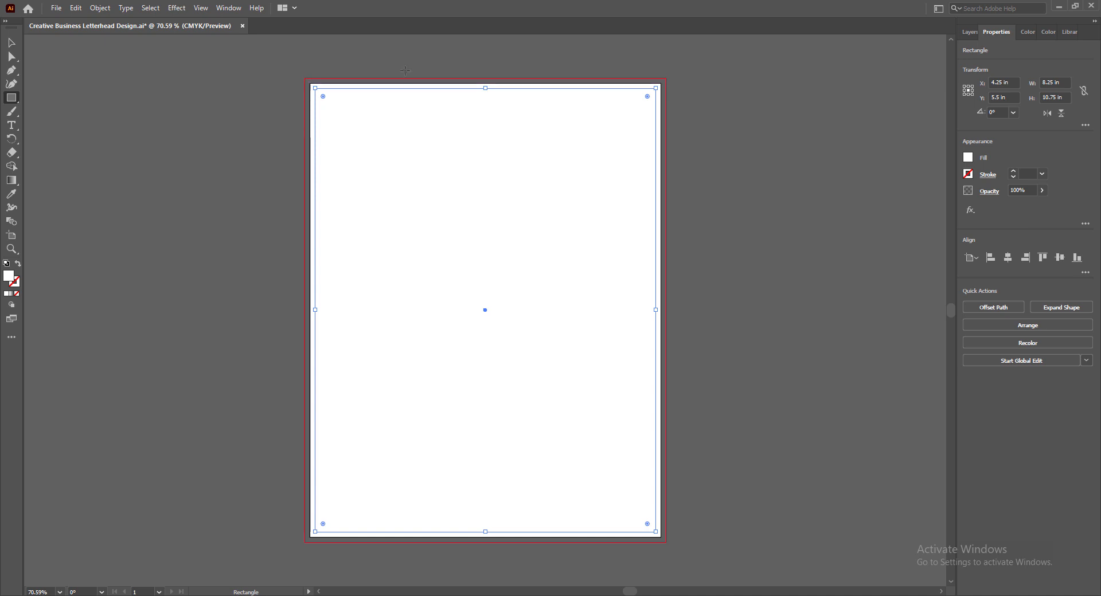
Step: Convert the resized rectangle into margin guides and deselect it
right_click(359, 88)
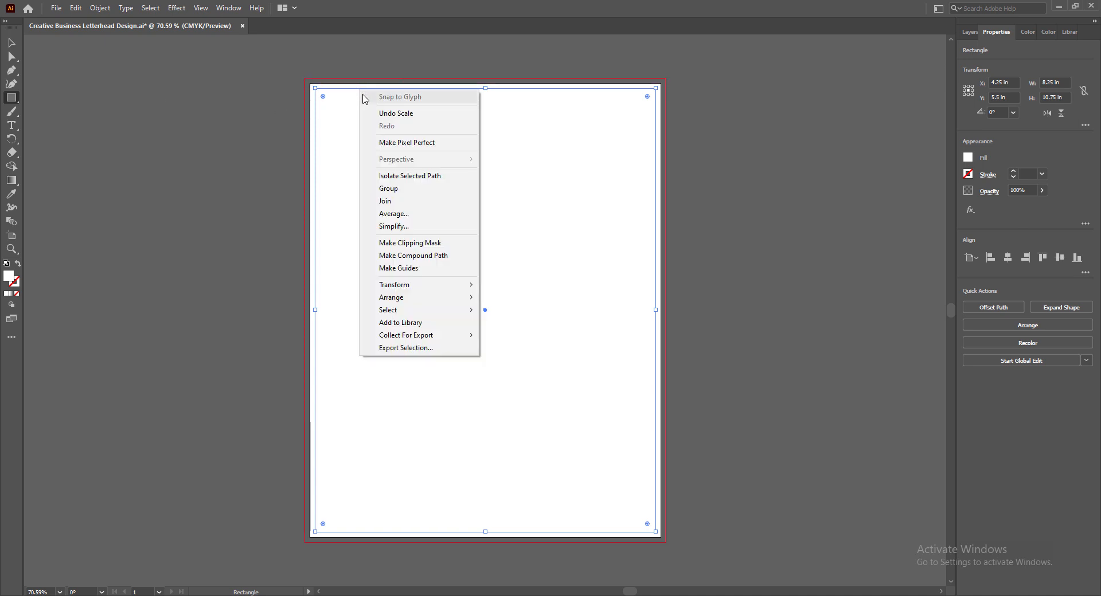
click(405, 268)
click(14, 40)
click(197, 154)
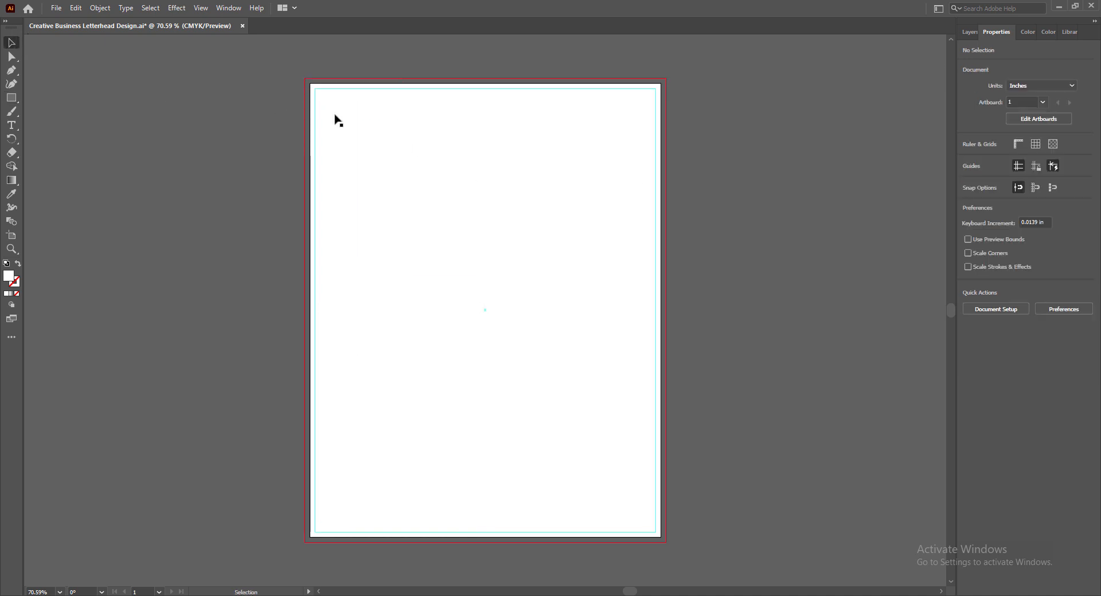
Step: Draw a white 8.75 by 11.25 in background rectangle out to the bleed edges and save the document
key(m)
drag(305, 77, 666, 542)
click(11, 42)
click(740, 228)
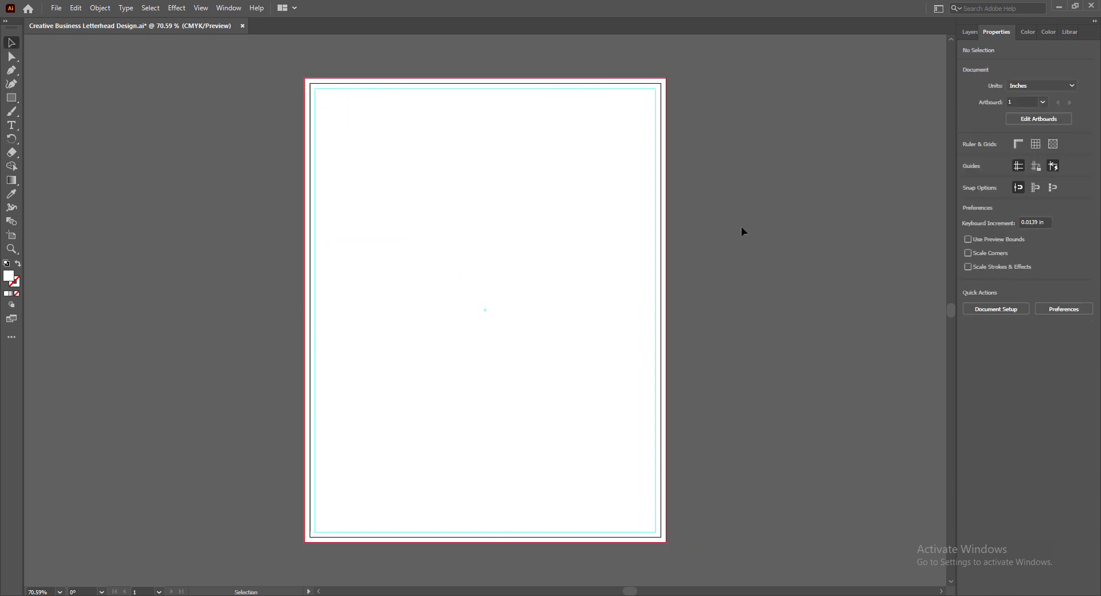
key(ctrl+s)
Step: Draw a header rectangle about 4.3 by 2.22 in from the upper-left corner of the bleed area
scroll(516, 319, down, 1)
scroll(517, 319, up, 1)
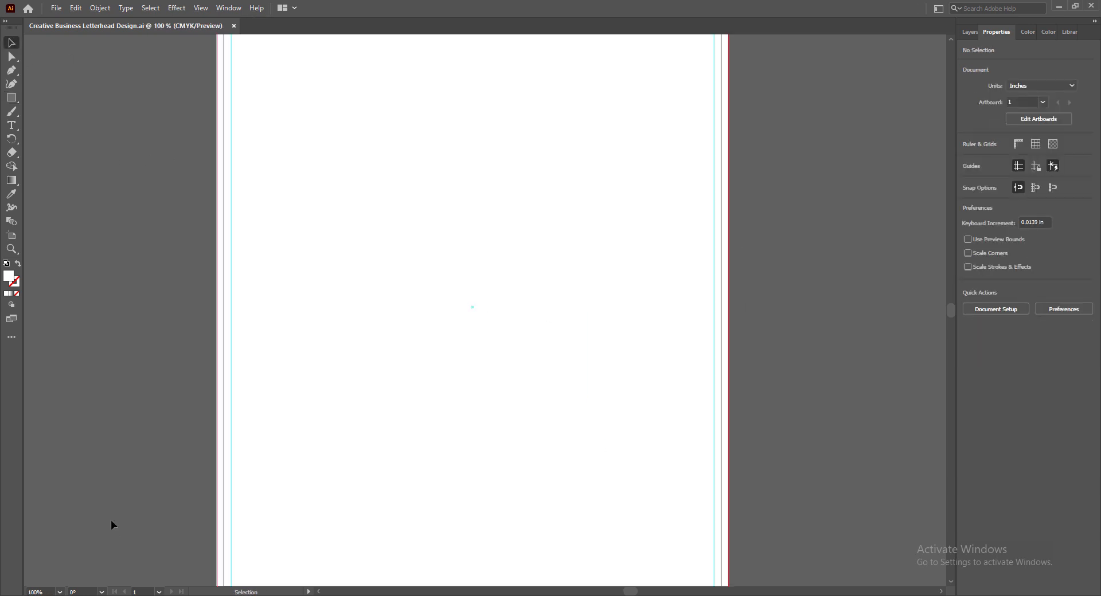
drag(49, 592, 21, 592)
text(90)
key(Return)
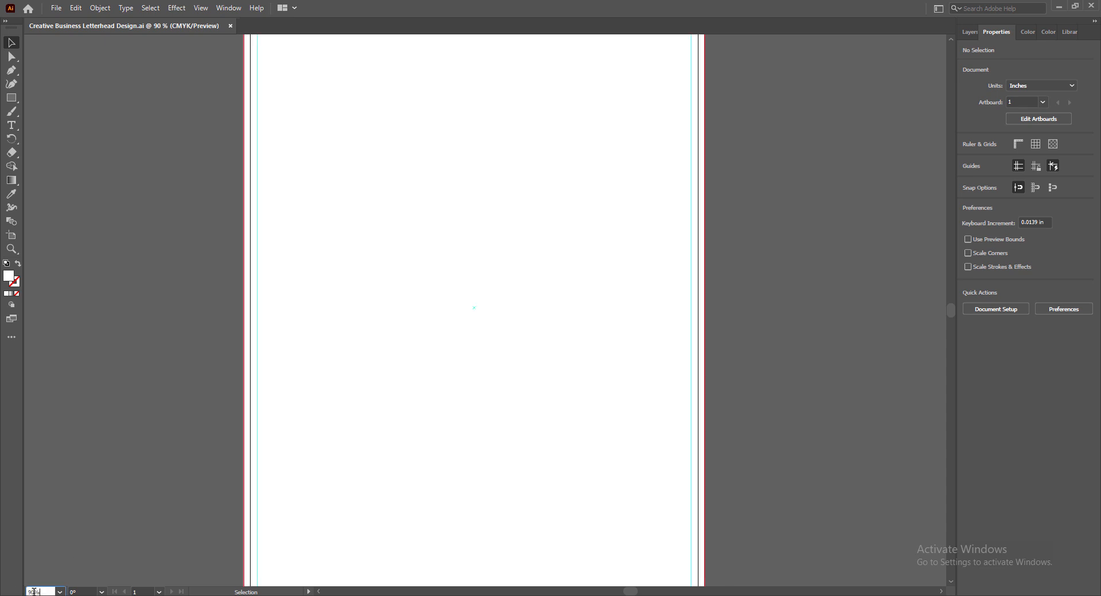
text(80)
key(Return)
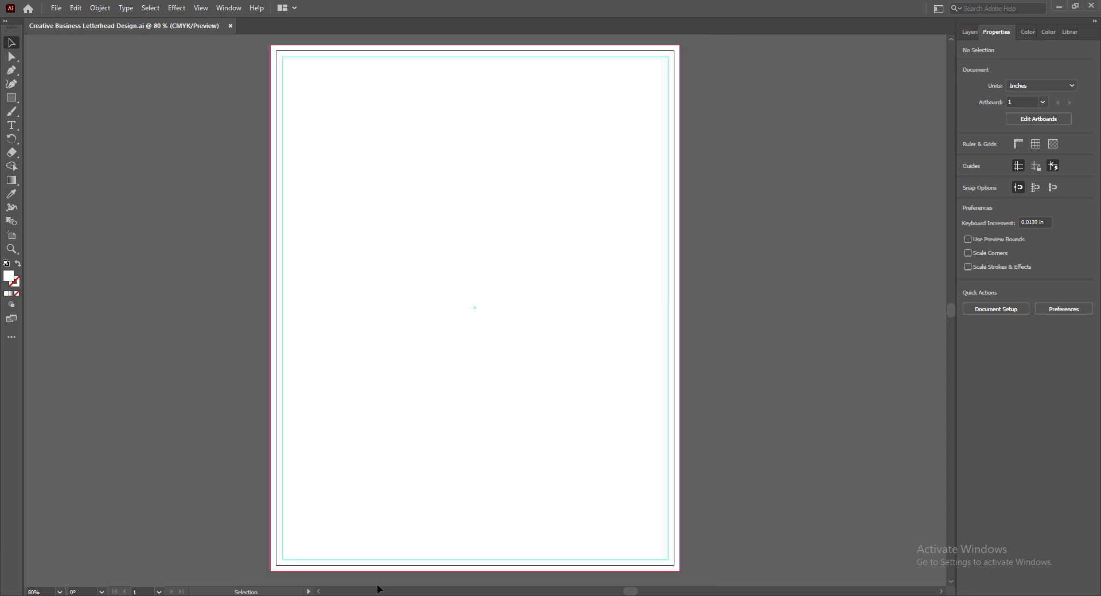
click(319, 591)
click(319, 591)
click(941, 591)
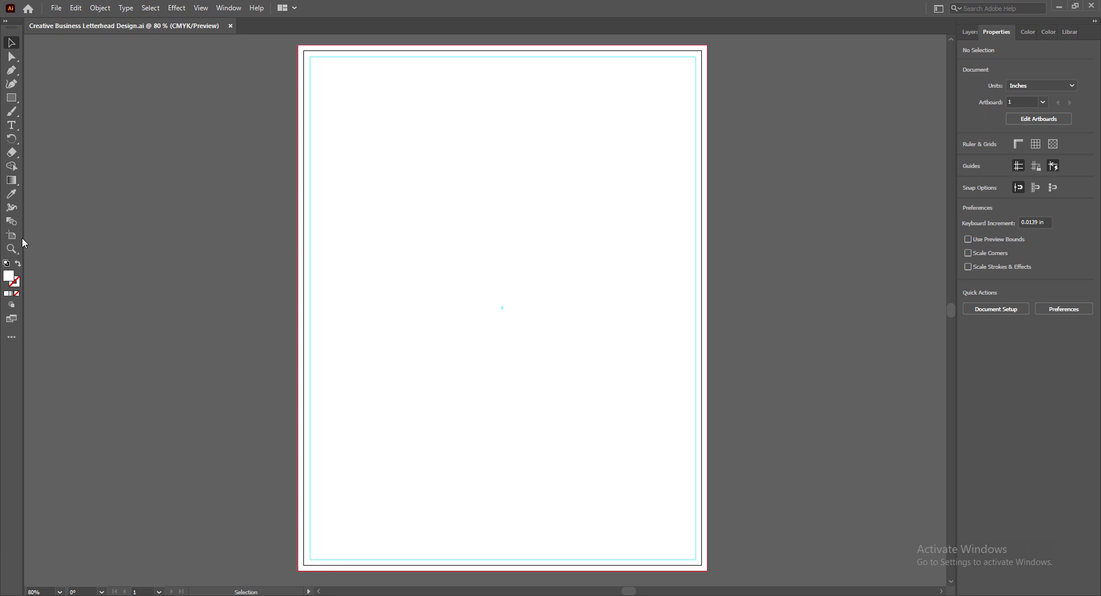
click(11, 97)
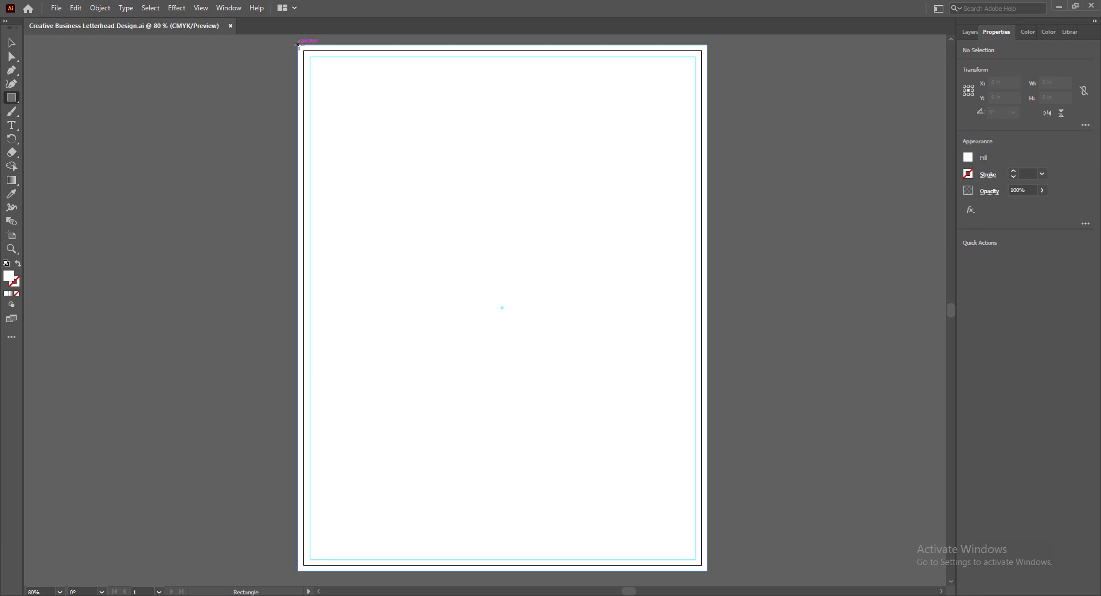
drag(298, 45, 499, 148)
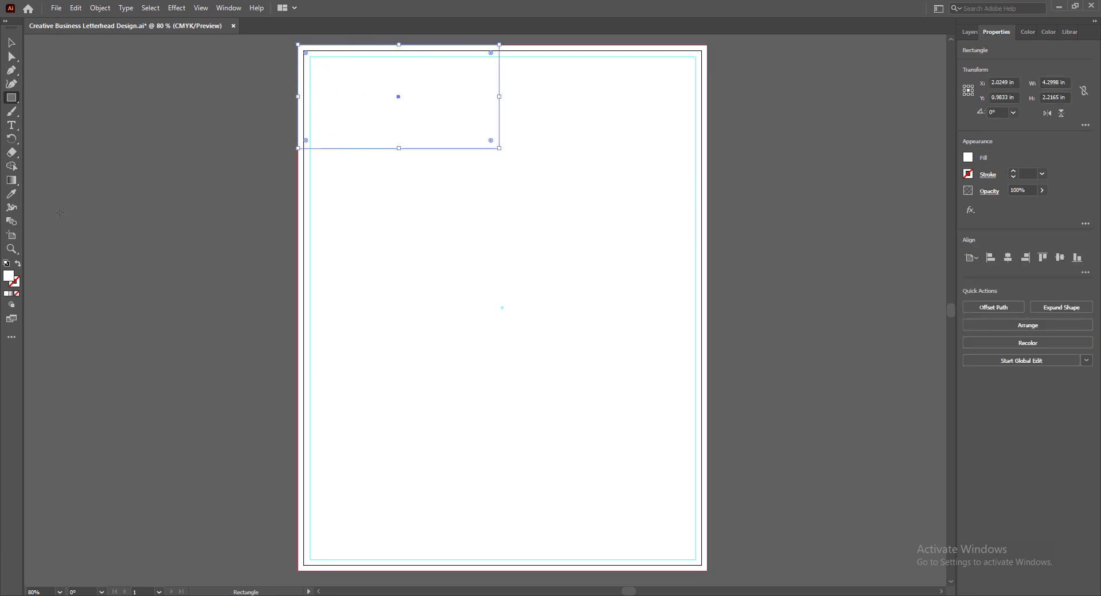
Step: Fill the header rectangle with the dark blue #007398 and deselect it
double_click(10, 277)
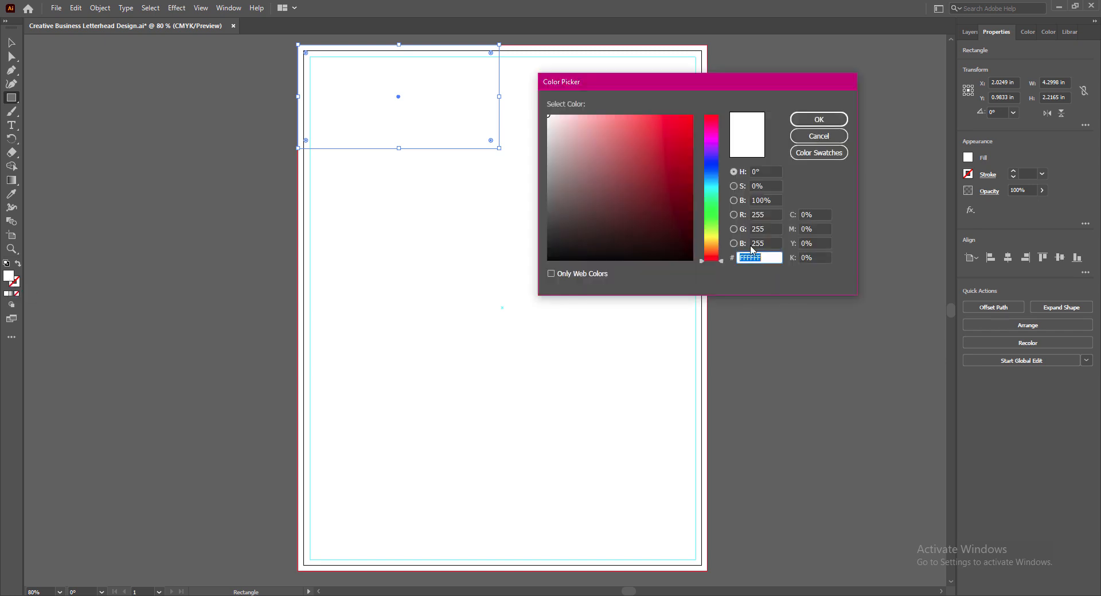
click(711, 193)
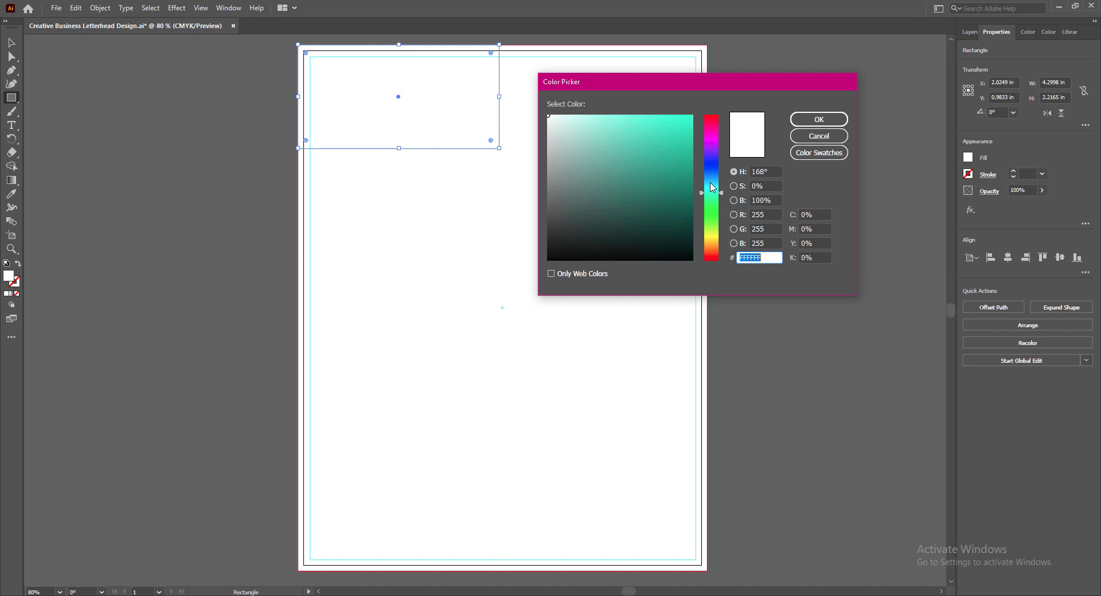
click(711, 180)
click(689, 167)
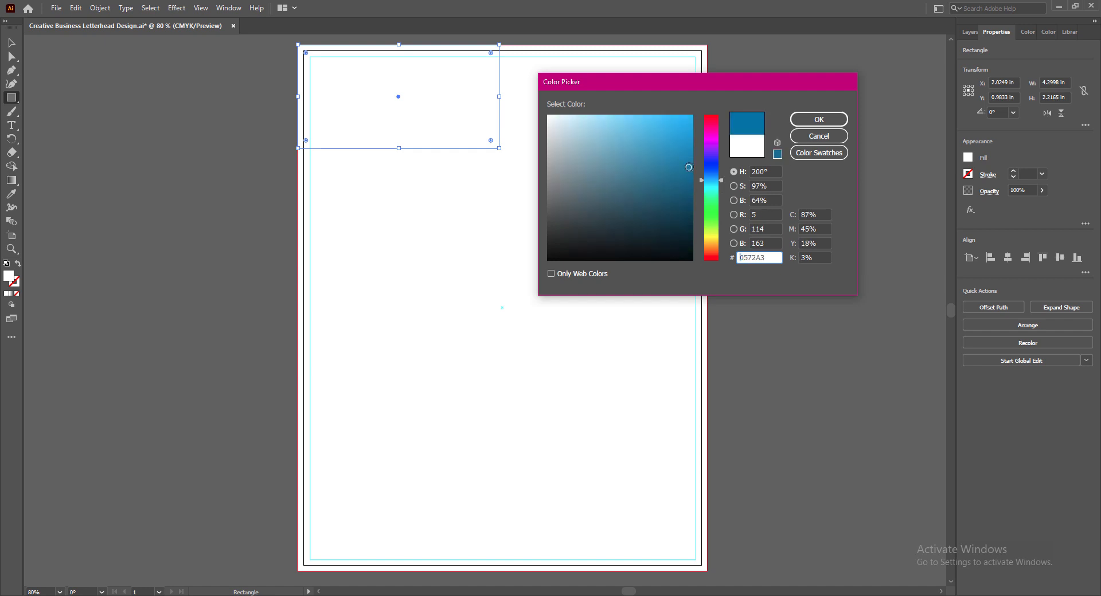
click(714, 181)
click(689, 146)
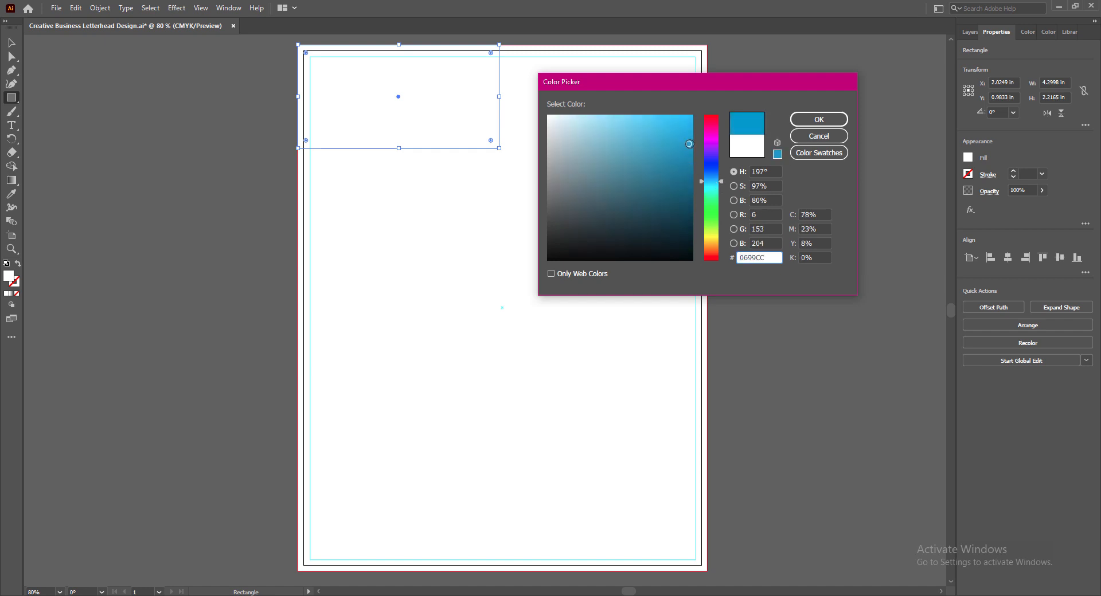
click(692, 172)
click(806, 120)
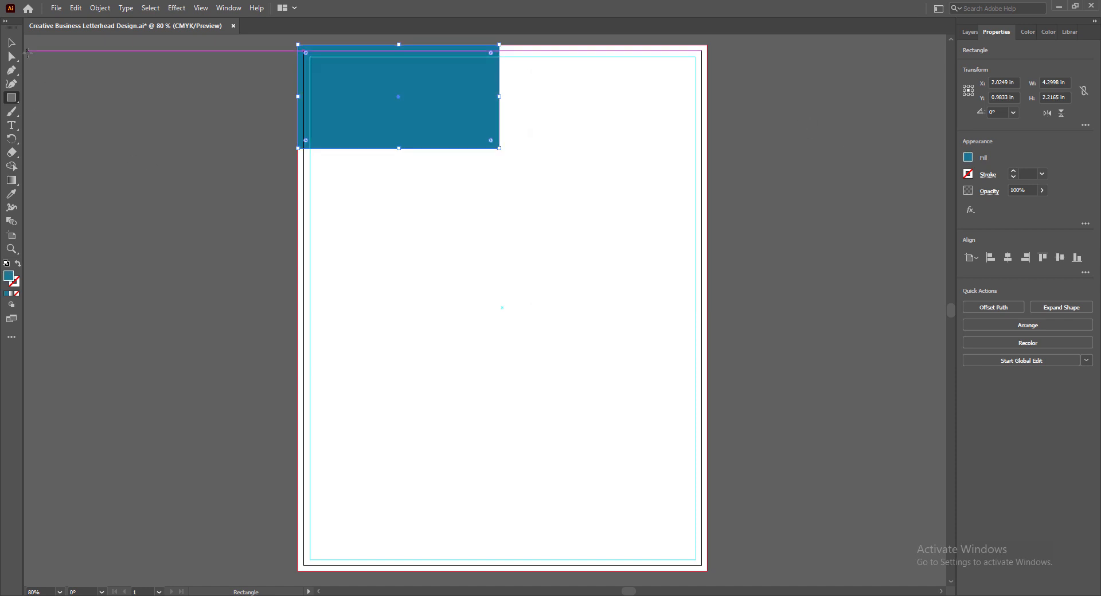
click(11, 43)
click(757, 243)
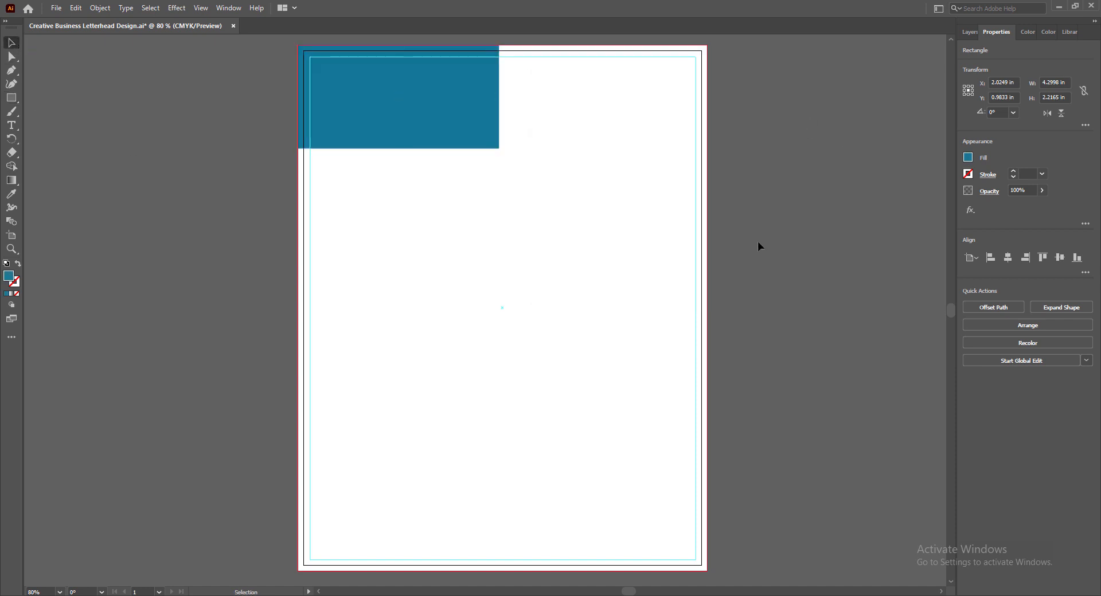
Step: Duplicate the blue header rectangle to its right and fill the copy with a near-black blue
click(400, 120)
drag(418, 132, 592, 137)
double_click(9, 279)
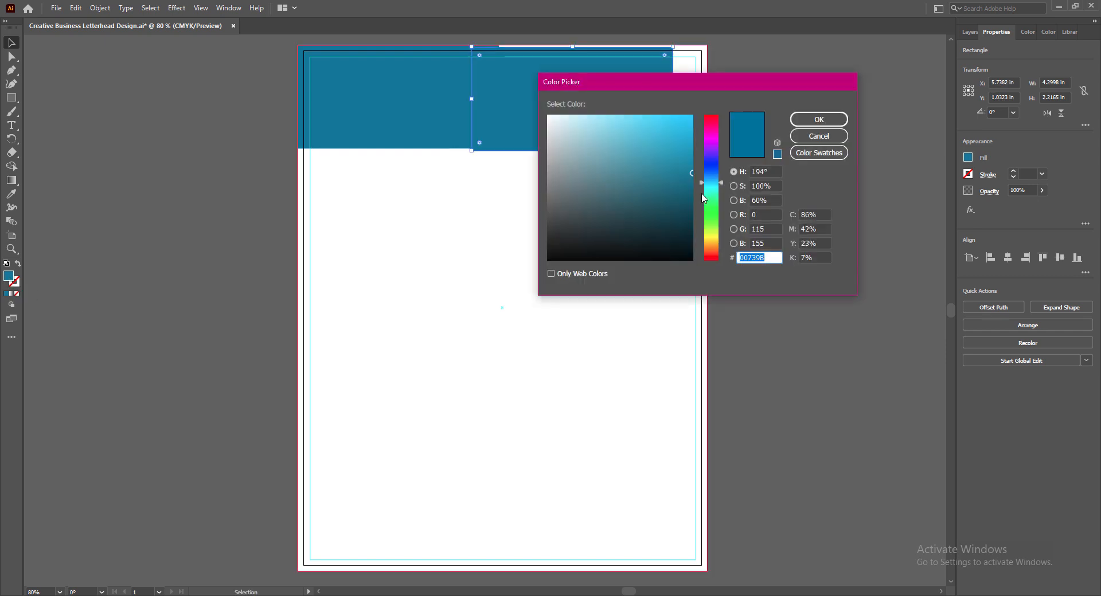
drag(689, 232, 693, 235)
click(816, 123)
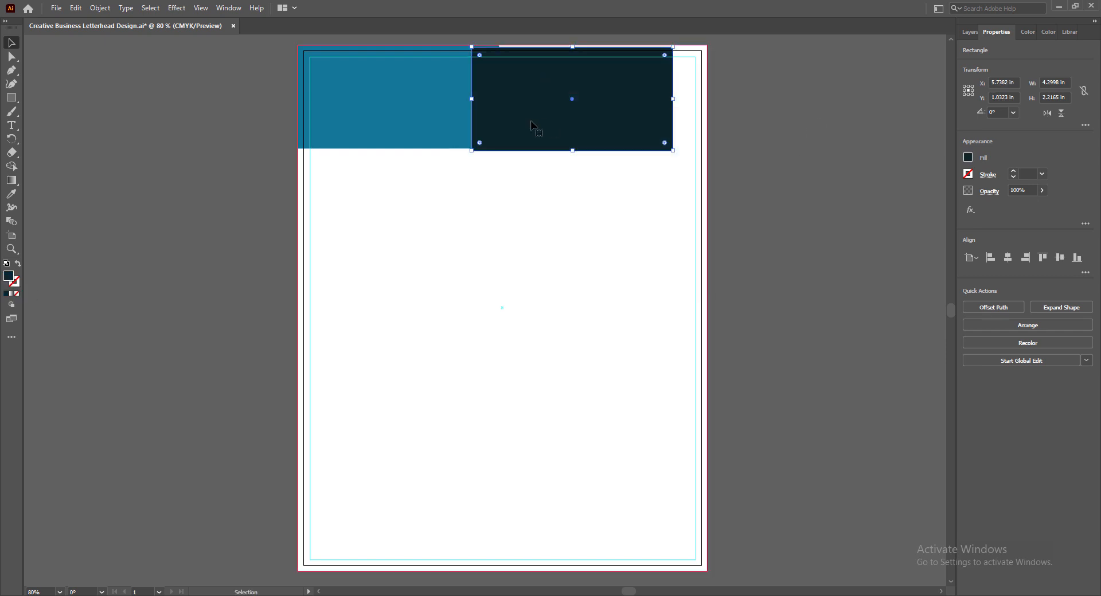
Step: Narrow the dark rectangle to a short block and slant the blue rectangle's right edge by moving its upper-right corner outward
drag(672, 99, 559, 113)
click(473, 129)
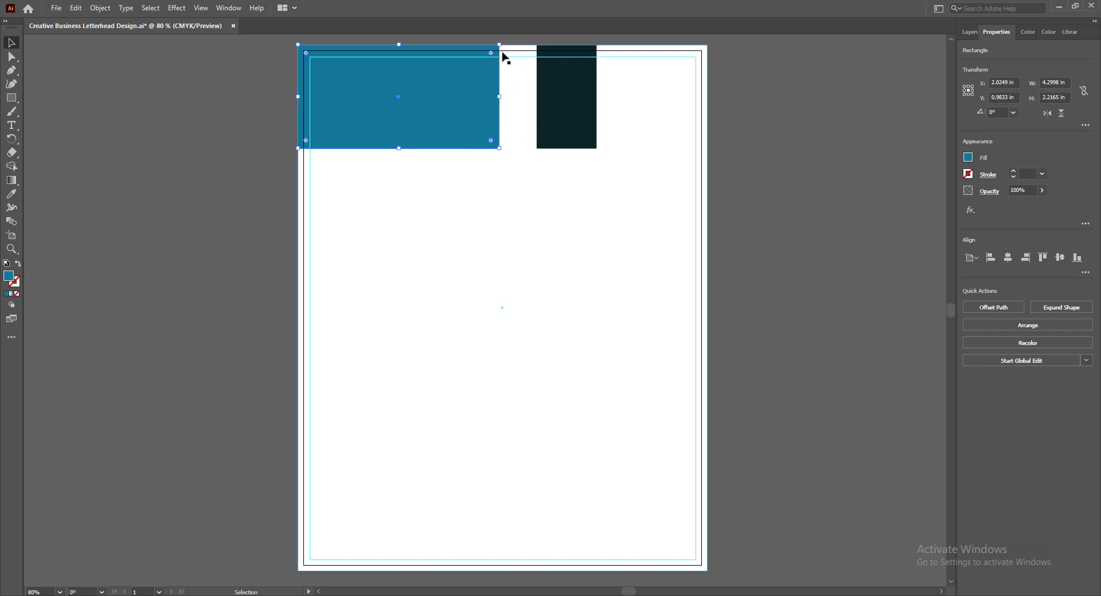
key(a)
drag(499, 45, 534, 46)
Step: Reshape the dark block into a slanted band about 1.41 in wide, flush with the blue shape's slanted edge
click(560, 145)
drag(537, 150, 499, 148)
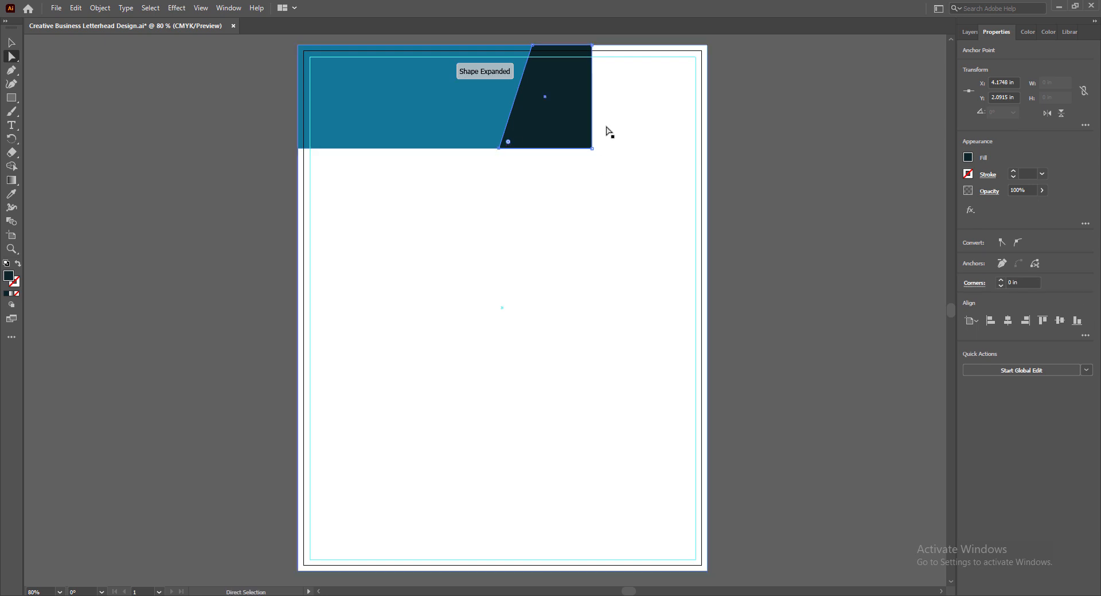
drag(592, 149, 531, 148)
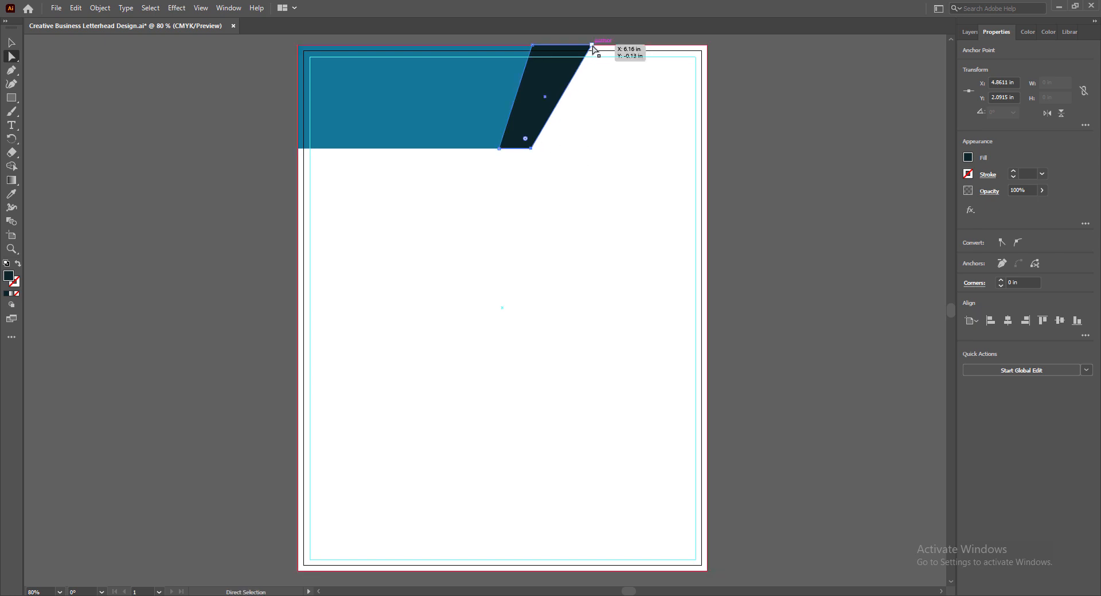
drag(591, 46, 565, 46)
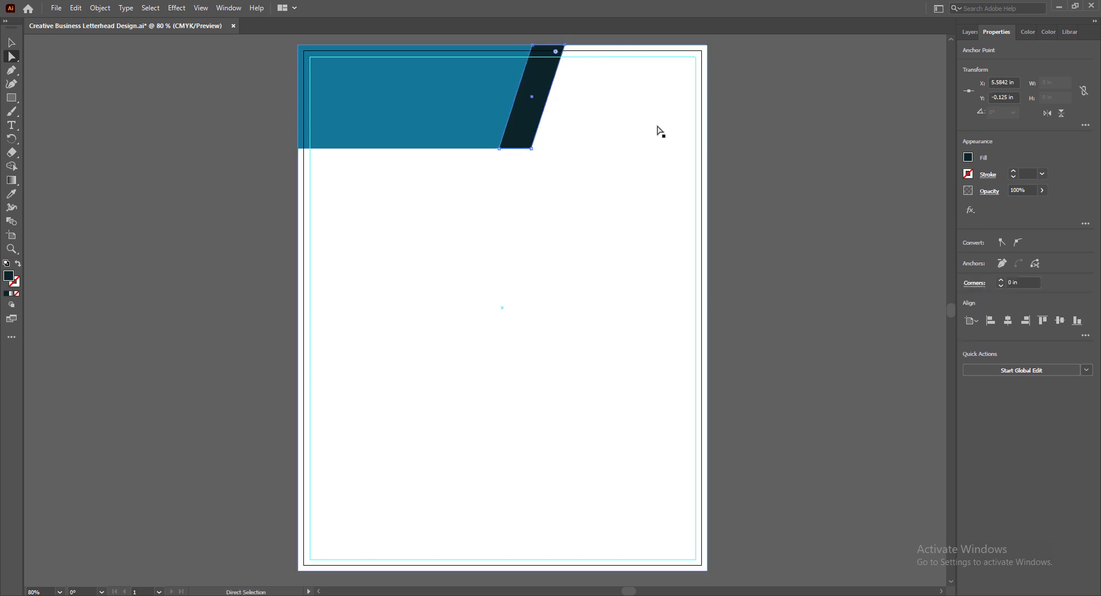
key(v)
click(504, 248)
click(534, 106)
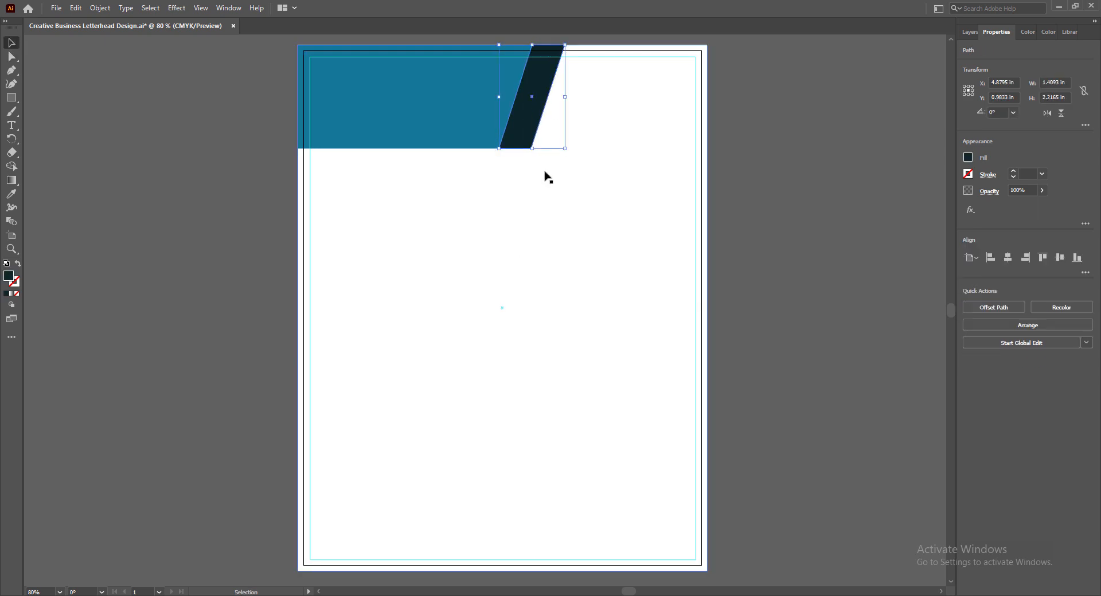
click(554, 195)
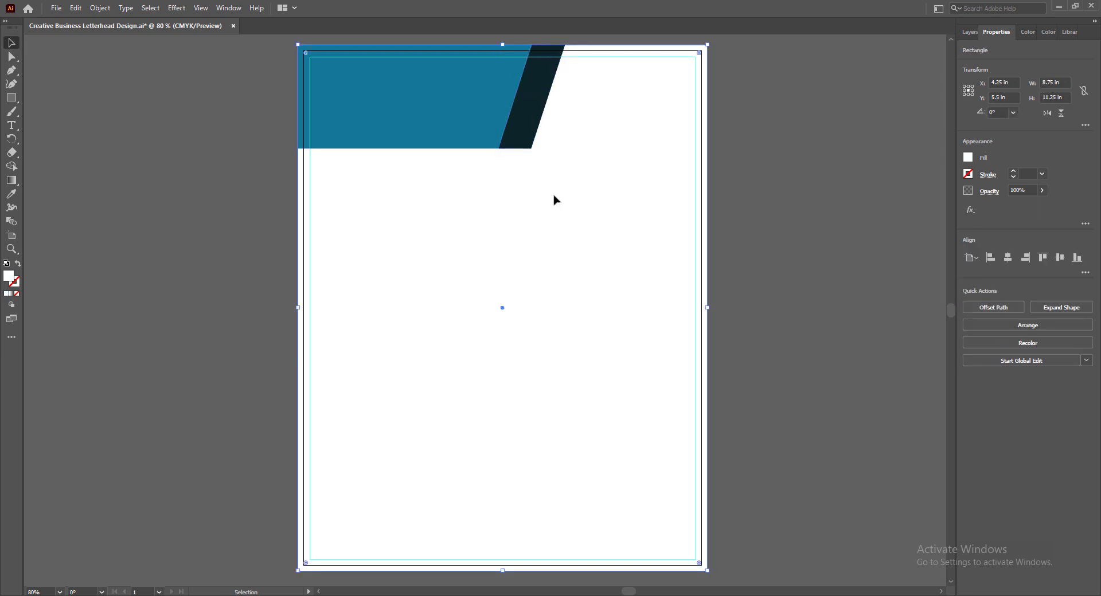
Step: Duplicate the dark slanted band to its right, widen the copy to about 3.3 in, and save the document
click(533, 120)
alt+drag(533, 120, 581, 119)
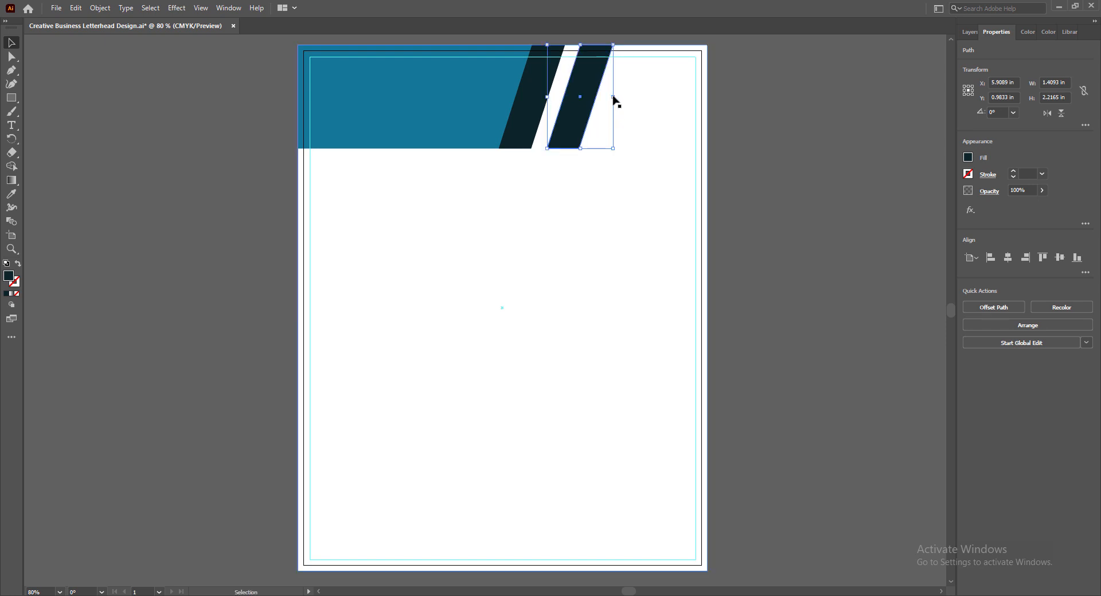
drag(613, 97, 699, 97)
click(597, 192)
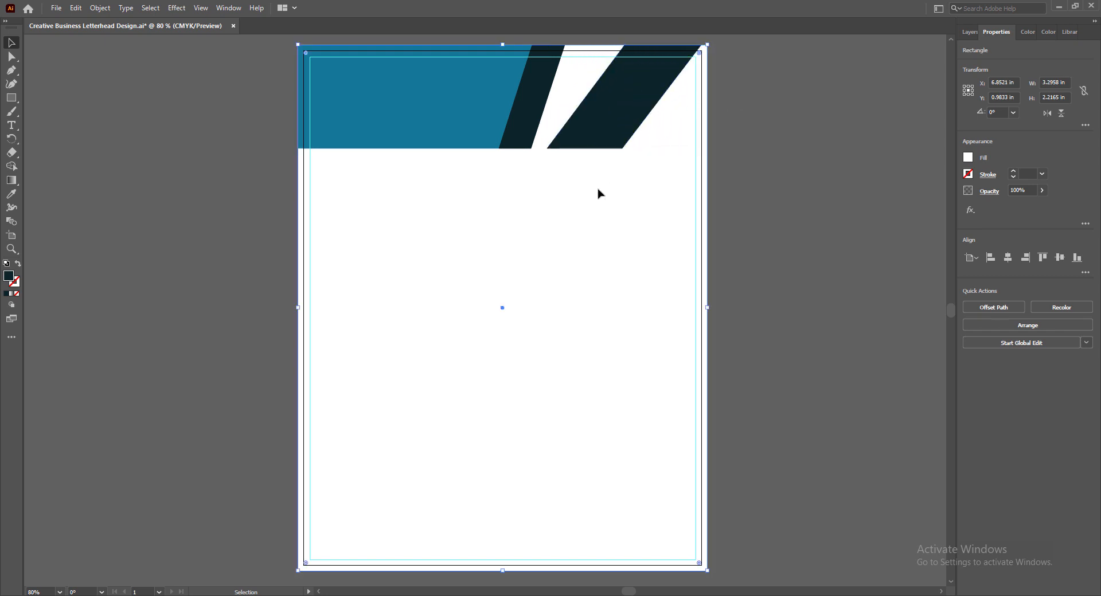
key(ctrl+s)
Step: Try to group the blue header shape with the first dark band and pull the band's lower-right corner inward
click(412, 129)
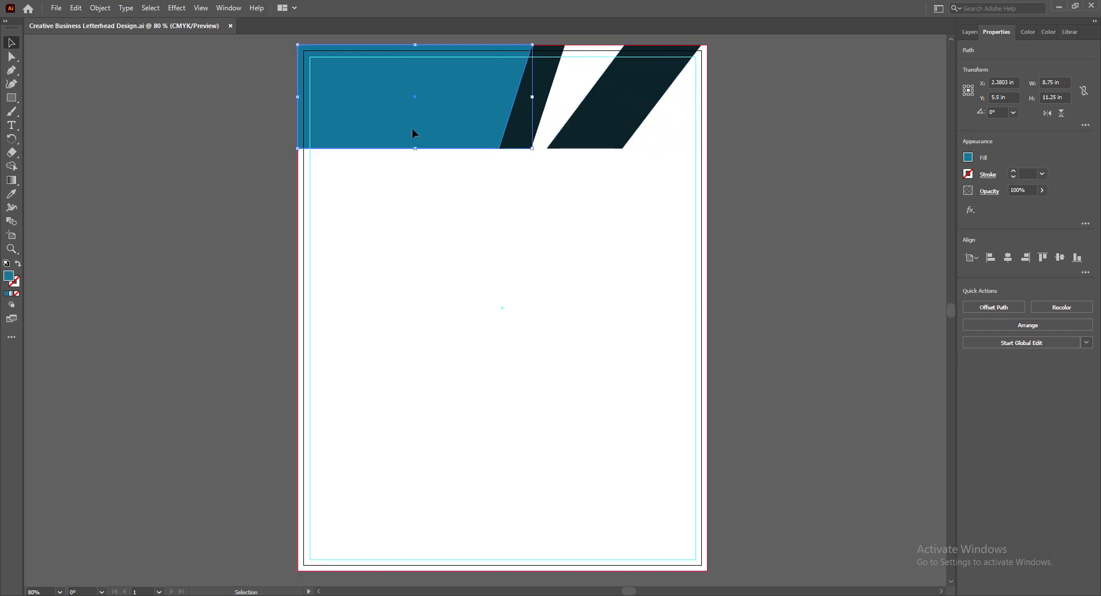
shift+click(539, 91)
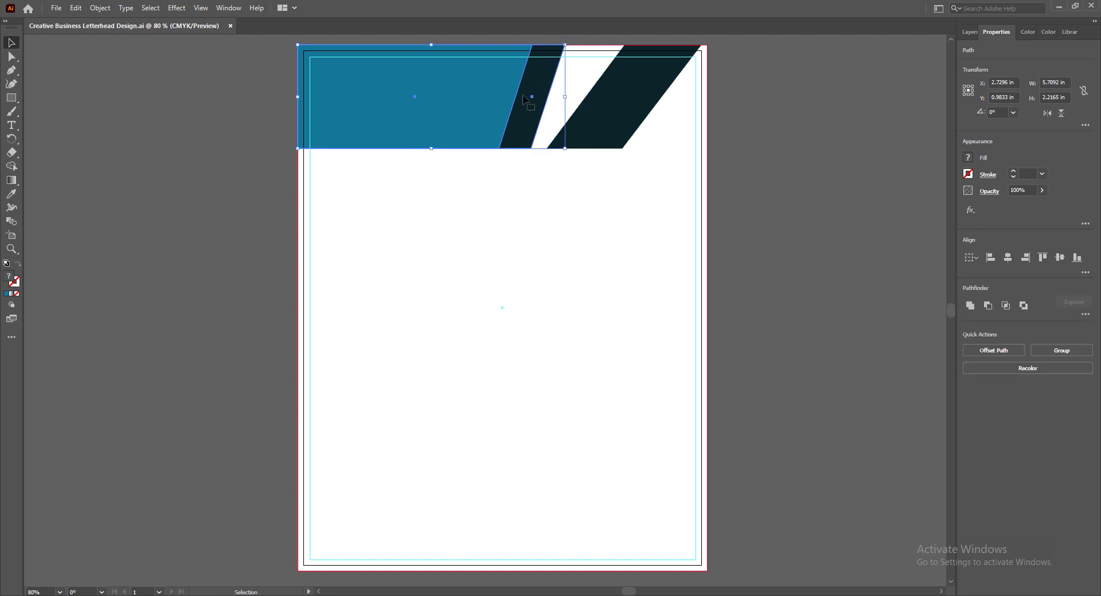
key(a)
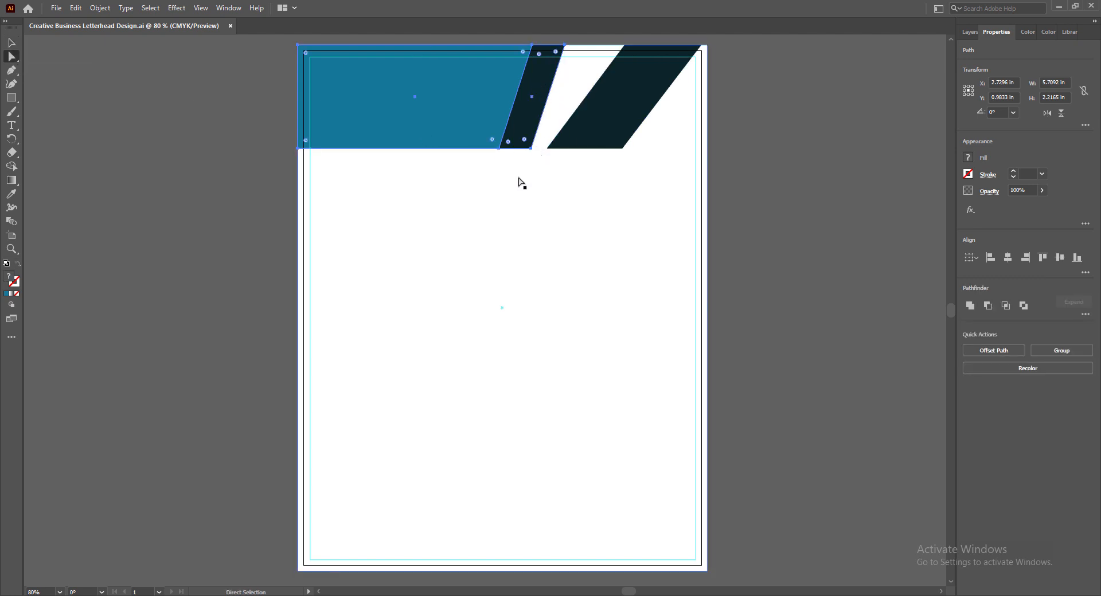
key(v)
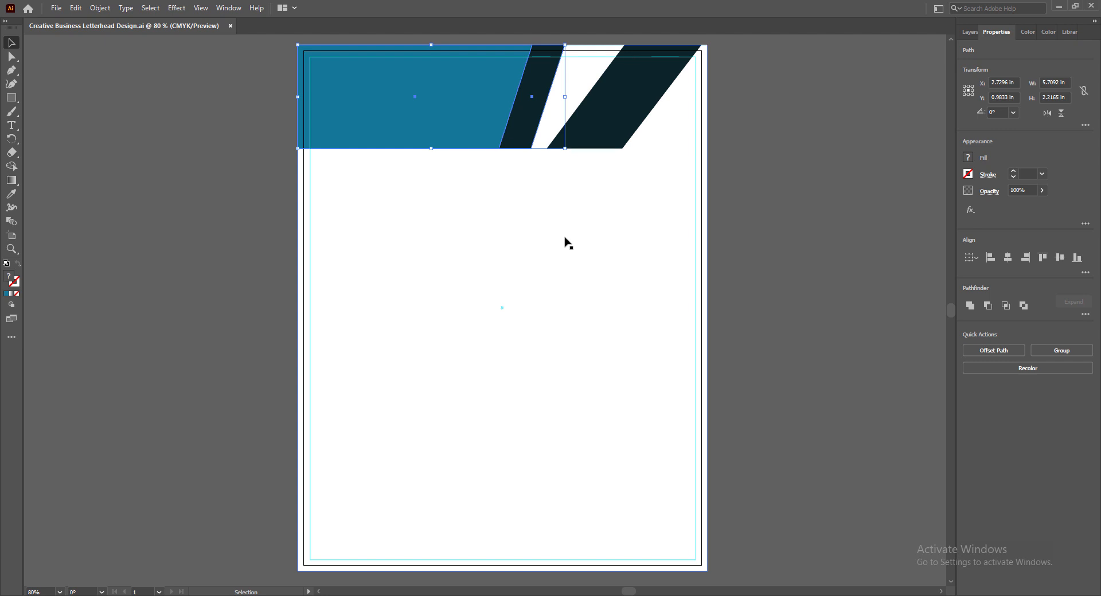
key(ctrl+g)
key(a)
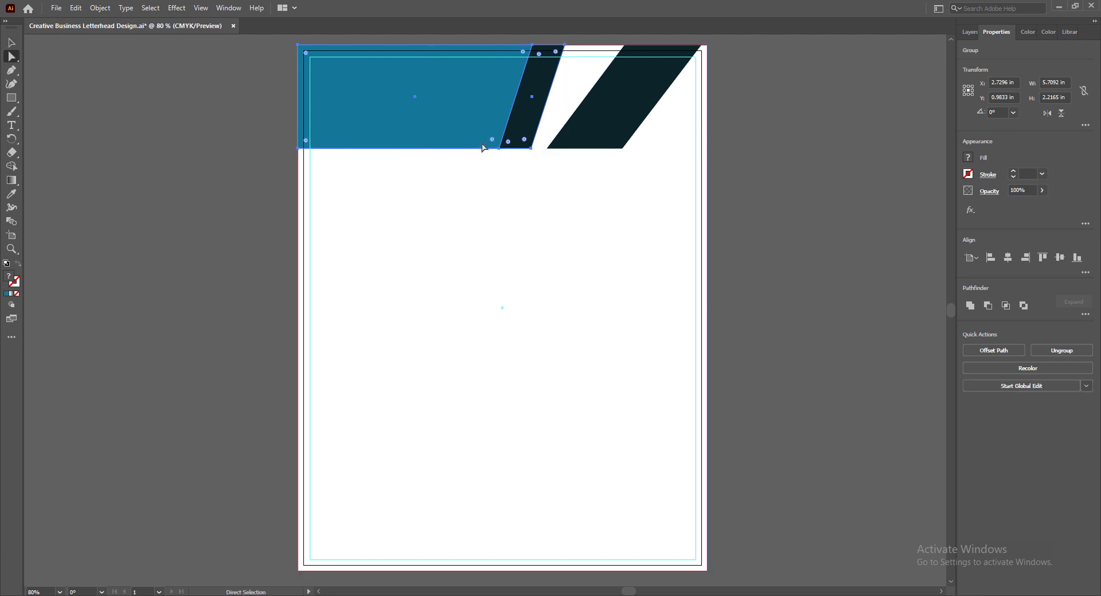
click(531, 148)
drag(531, 148, 521, 148)
key(ctrl)
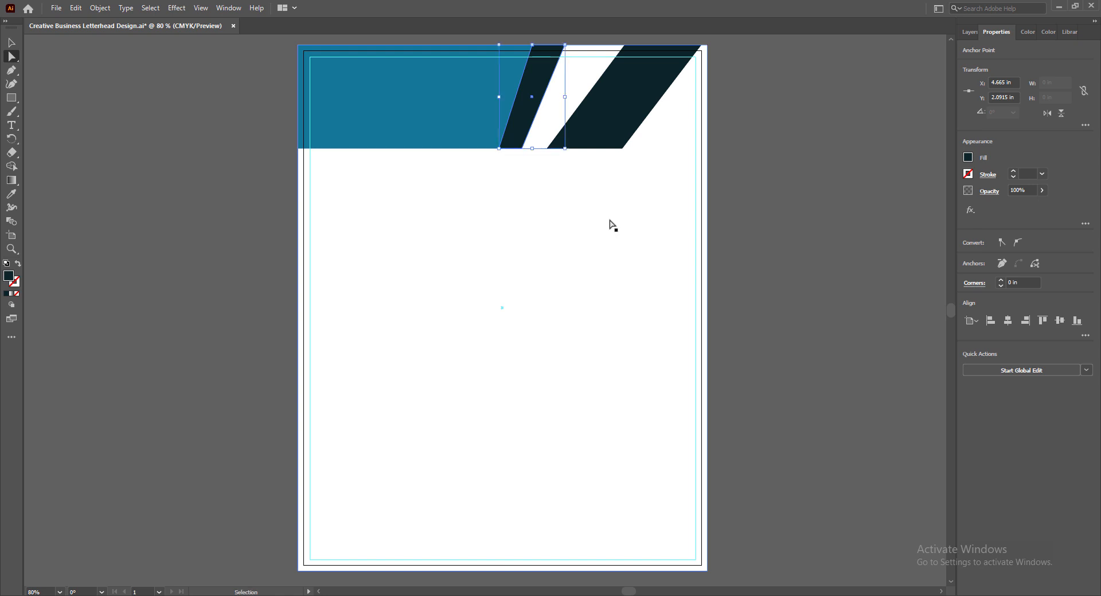
Step: Undo the recent edits back to before the second dark band was widened, and clear the selection
key(ctrl+z)
key(ctrl+z)
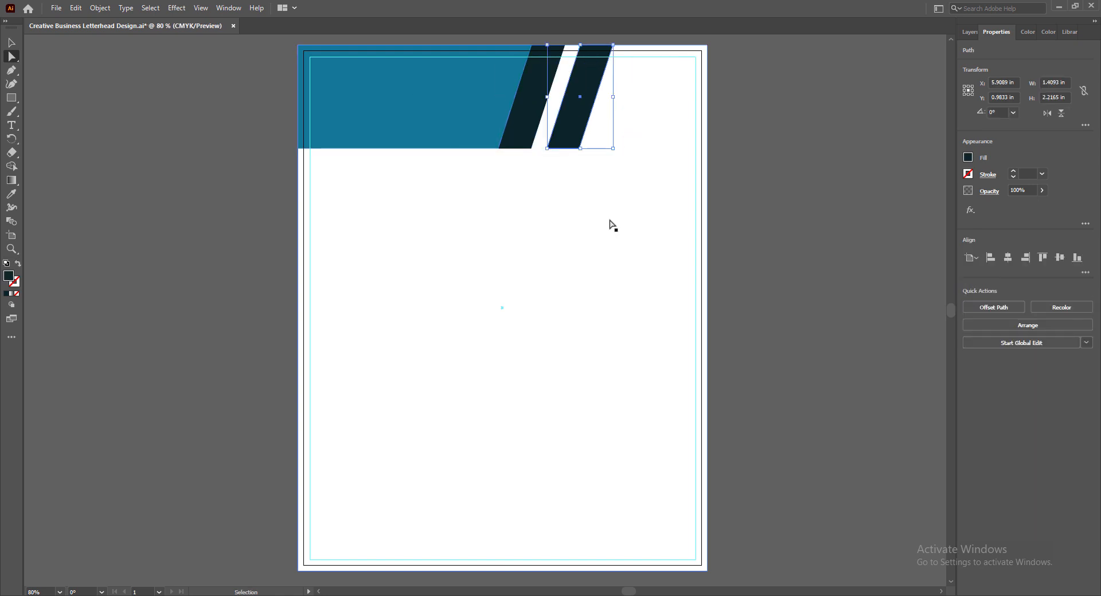
key(v)
click(589, 253)
Step: Narrow the blue header shape and the first dark band together to about 4.57 in wide
click(438, 130)
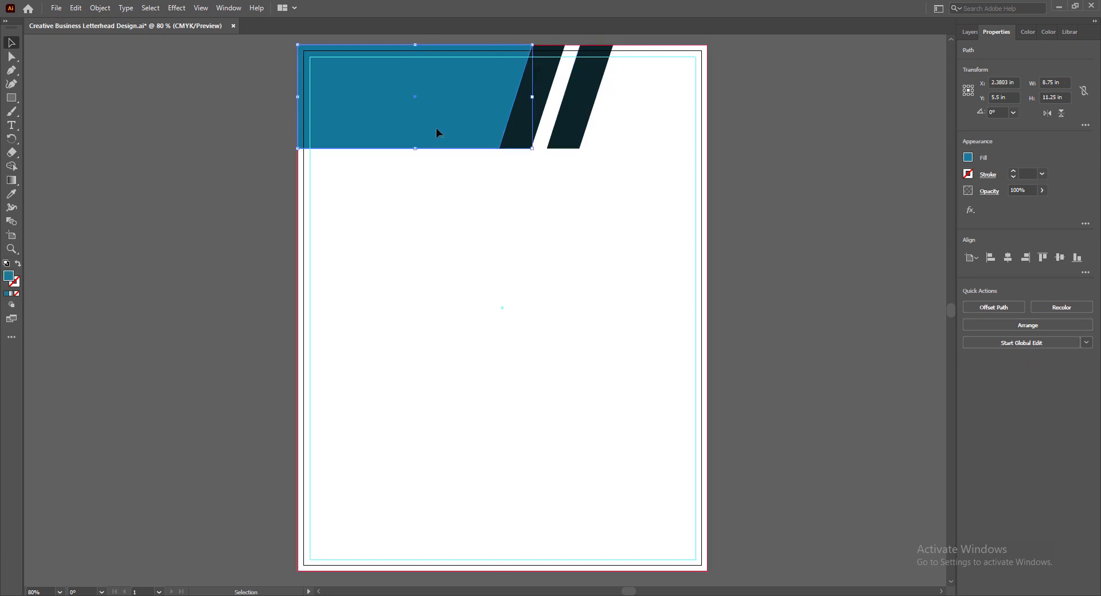
shift+click(550, 85)
drag(564, 97, 513, 106)
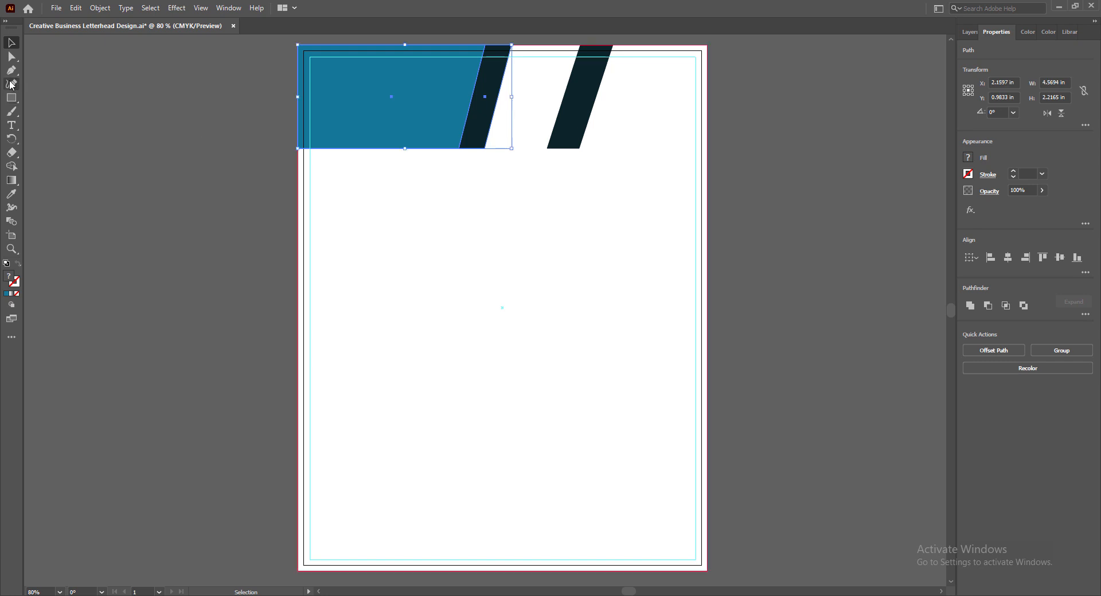
Step: Slant the first dark band further by shifting its top edge right, and extend the blue shape's upper-right corner to meet it
key(a)
click(545, 205)
click(512, 56)
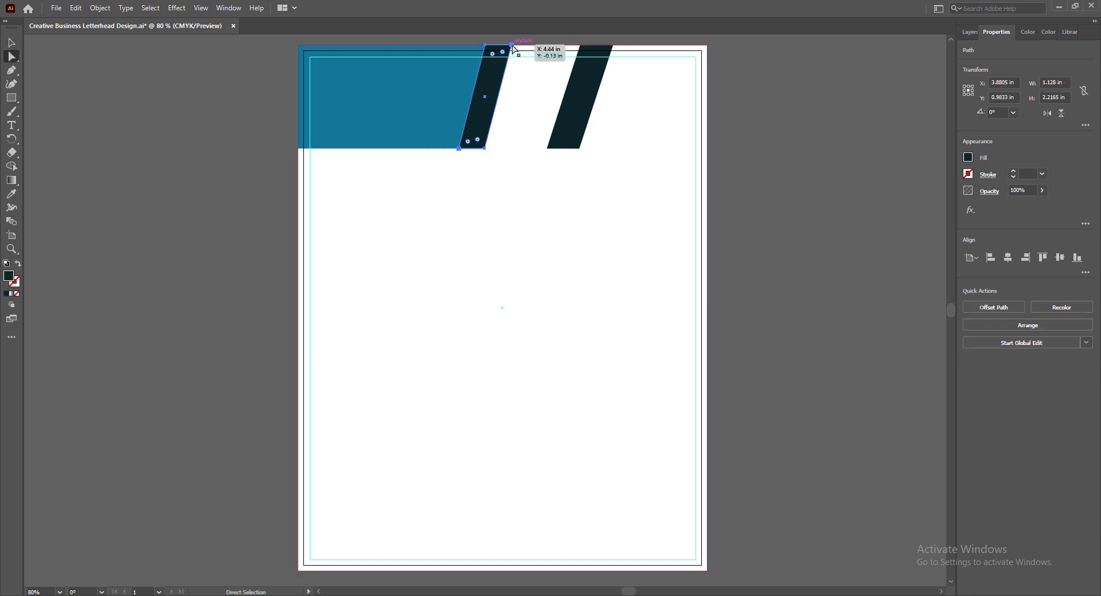
mouse_move(511, 47)
mouse_down()
mouse_move(538, 50)
mouse_move(489, 47)
mouse_move(512, 47)
mouse_up()
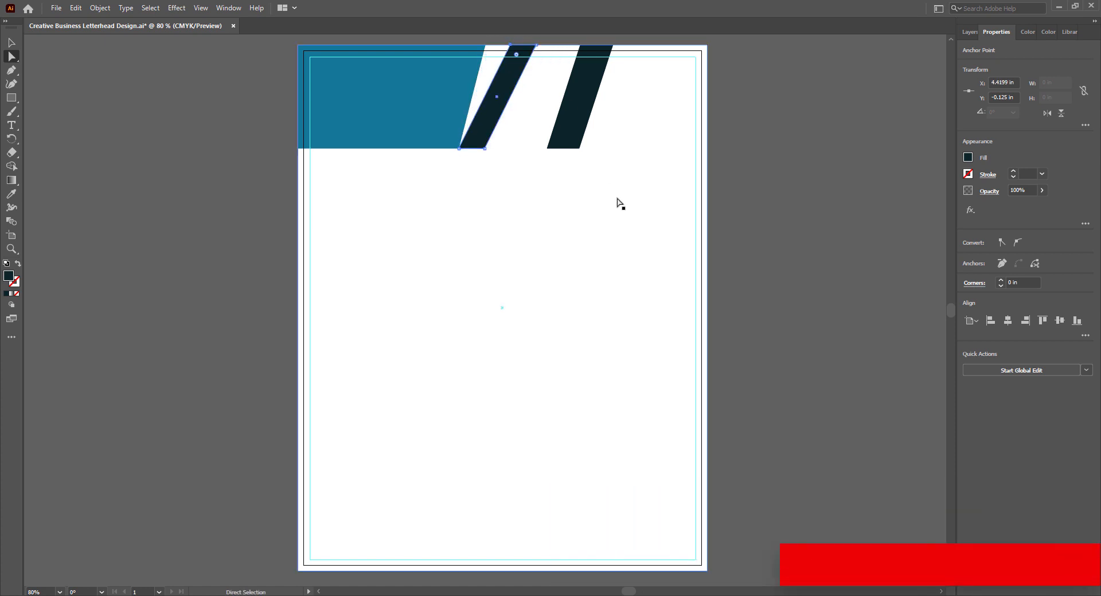
click(462, 73)
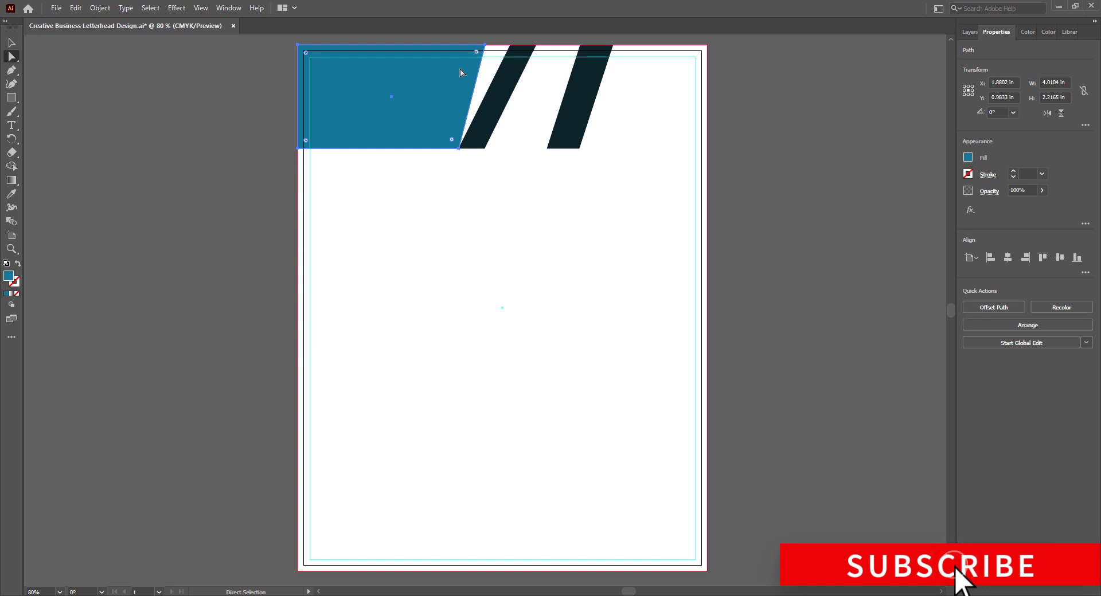
drag(484, 45, 510, 46)
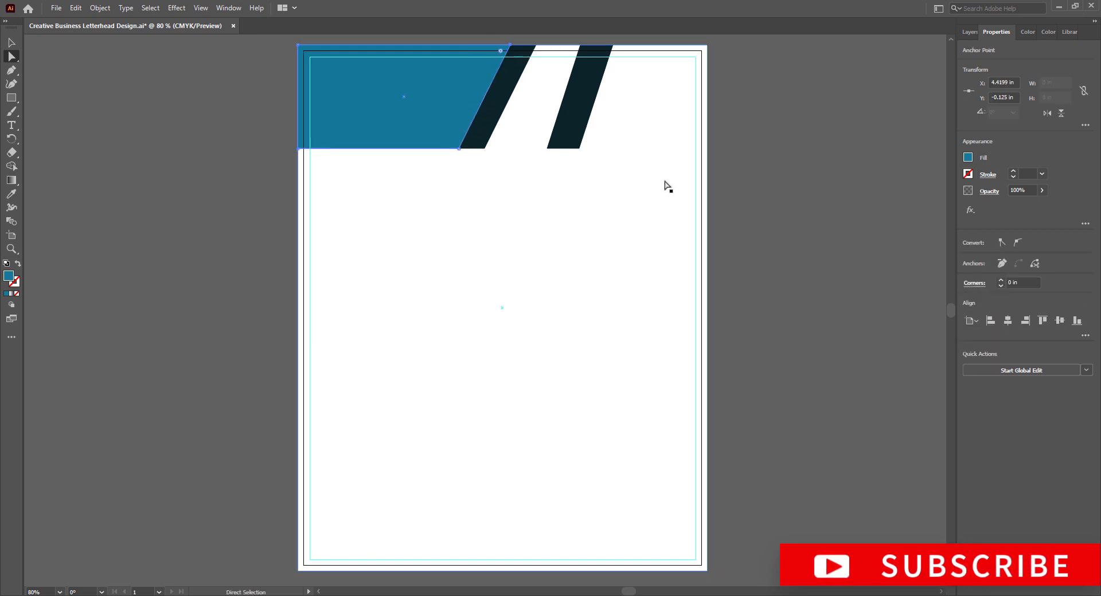
Step: Reshape the second dark band into a wider slanted band, about 2.18 in overall, parallel to the first with a thin gap
click(567, 132)
drag(575, 127, 490, 149)
drag(542, 46, 593, 49)
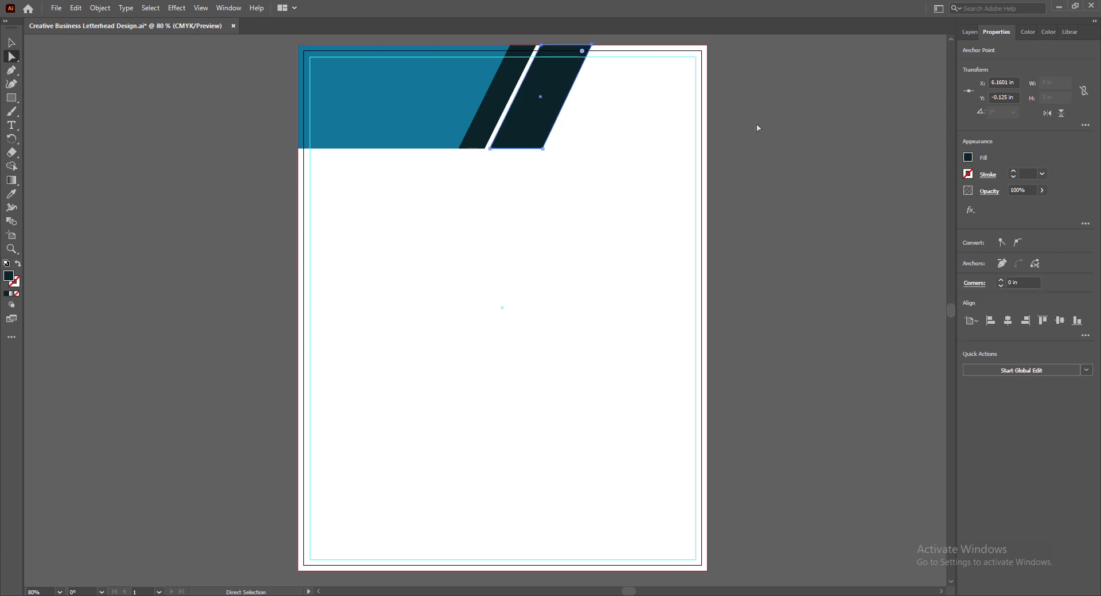
click(481, 169)
Step: Nudge the blue header shape and the first dark band together to the left, past the page's left bleed edge
key(v)
click(372, 119)
shift+click(497, 97)
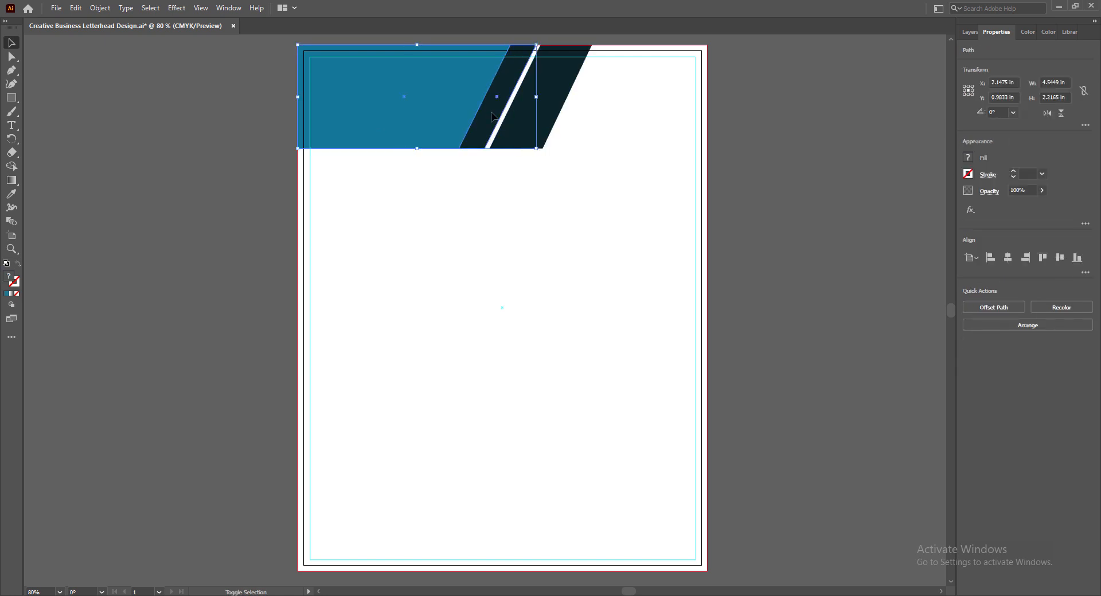
key(Left)
key(Left)
key(Left)
key(Left)
key(Left)
key(Left)
key(Left)
key(Left)
key(Left)
key(Left)
key(Left)
key(Left)
key(Left)
key(Left)
key(Left)
key(Left)
key(Left)
key(Left)
key(Left)
key(Left)
key(Left)
key(Left)
key(Left)
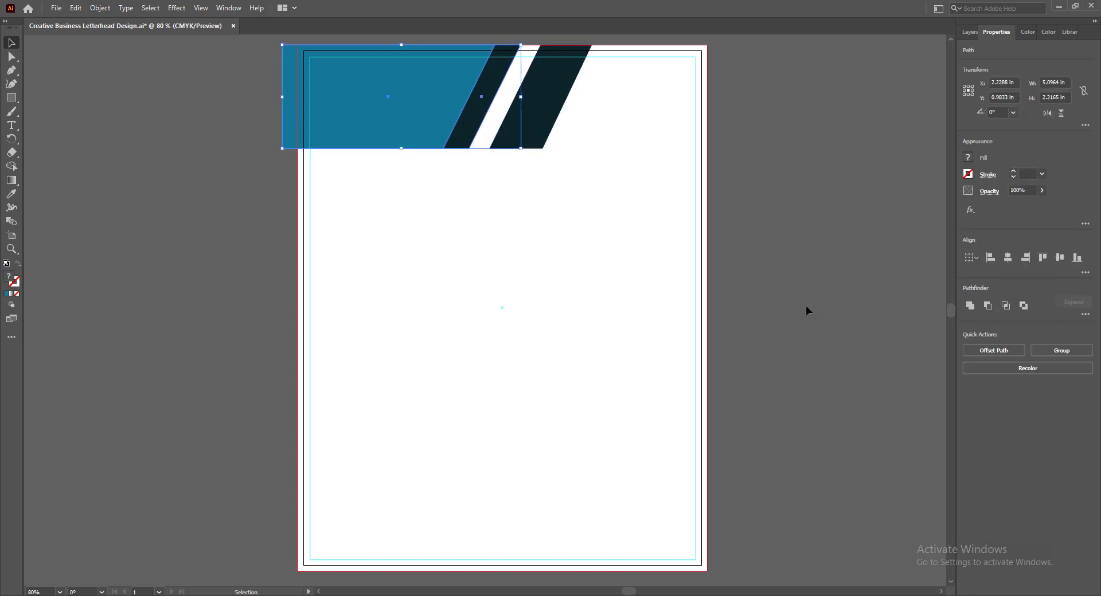
Step: Nudge the second dark band left until it sits close beside the first dark band
click(536, 126)
key(Left)
key(Left)
key(Left)
key(Left)
key(Left)
key(Left)
key(Left)
key(Left)
key(Left)
key(Left)
key(Left)
key(Left)
key(Left)
key(Left)
key(Left)
key(Left)
key(Left)
key(Left)
key(Left)
key(Left)
key(Left)
key(Left)
key(Left)
key(Left)
key(Left)
key(Left)
key(Left)
key(Left)
key(Left)
key(Left)
key(Left)
key(Left)
key(Left)
key(Left)
key(Left)
key(Left)
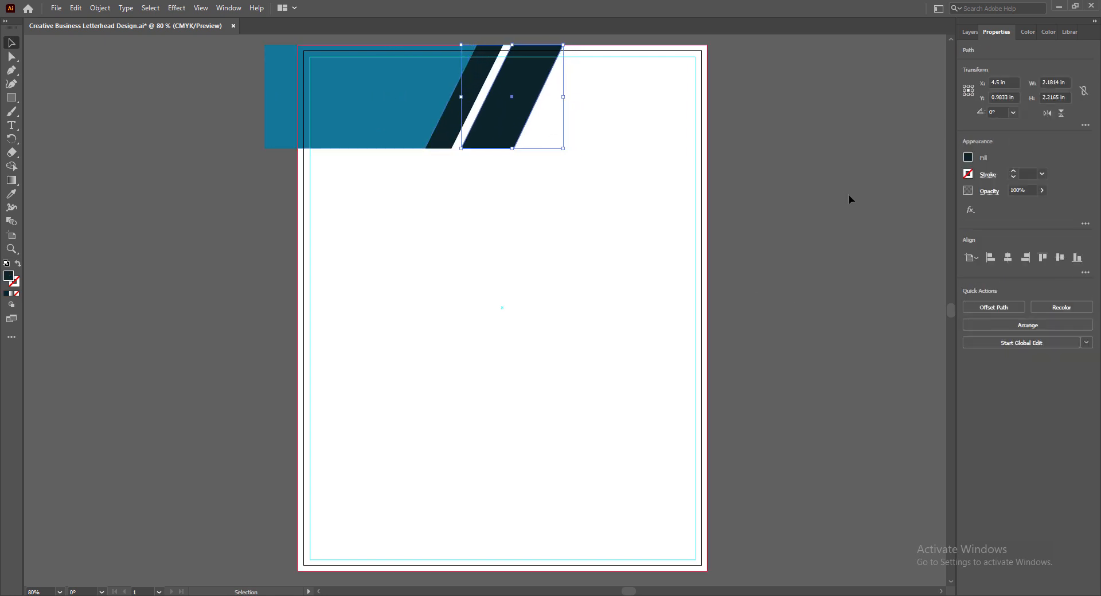
Step: Pull the blue shape's left edge back to the bleed edge, making it about 3.84 in wide, and save the document
click(274, 114)
drag(265, 97, 298, 96)
click(749, 163)
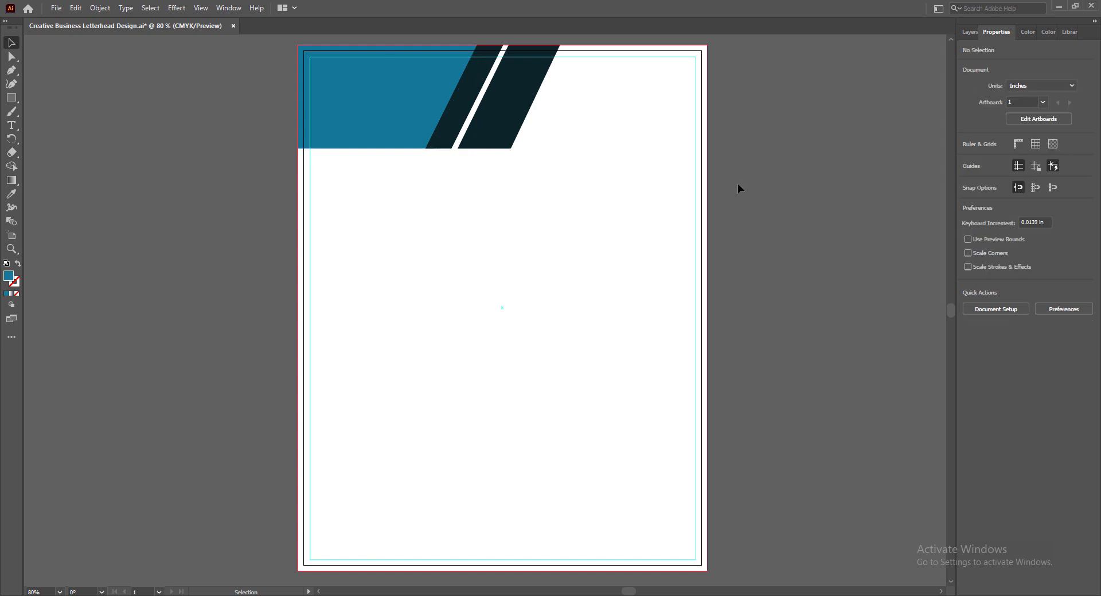
key(ctrl+s)
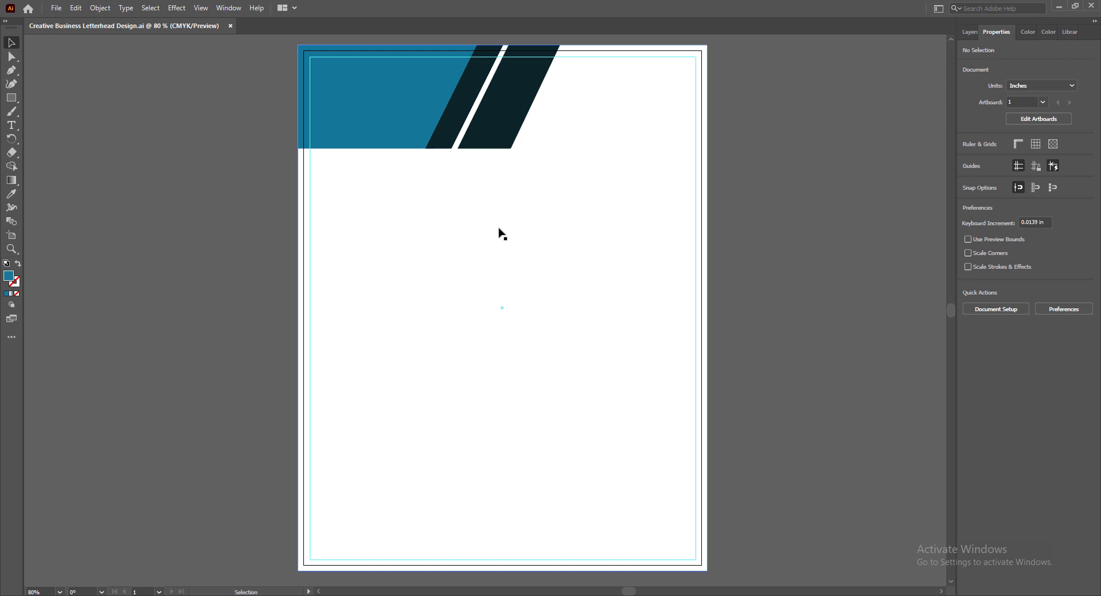
Step: Duplicate the blue shape to the page's upper right and shorten the copy to about 0.96 in high, aligned with the top bleed
click(362, 113)
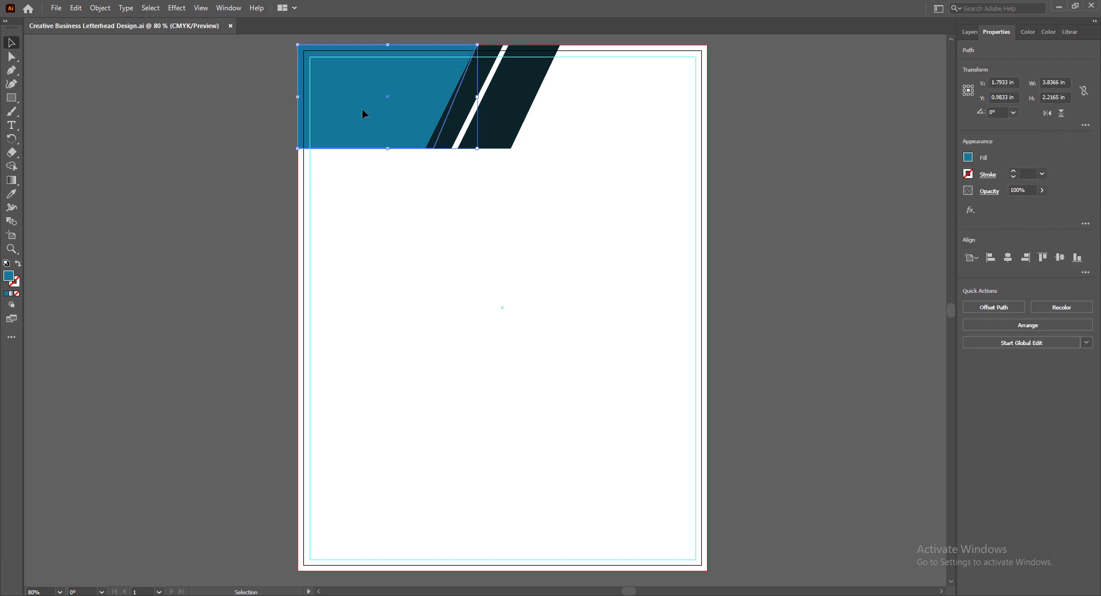
drag(362, 110, 630, 219)
scroll(745, 270, up, 5)
drag(643, 295, 648, 136)
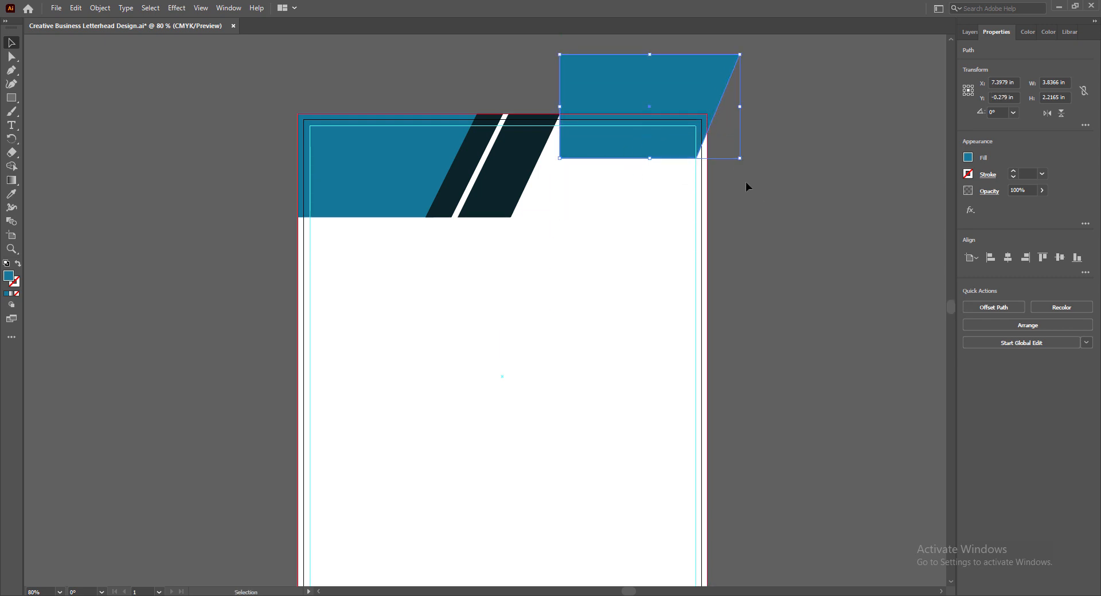
drag(651, 54, 652, 114)
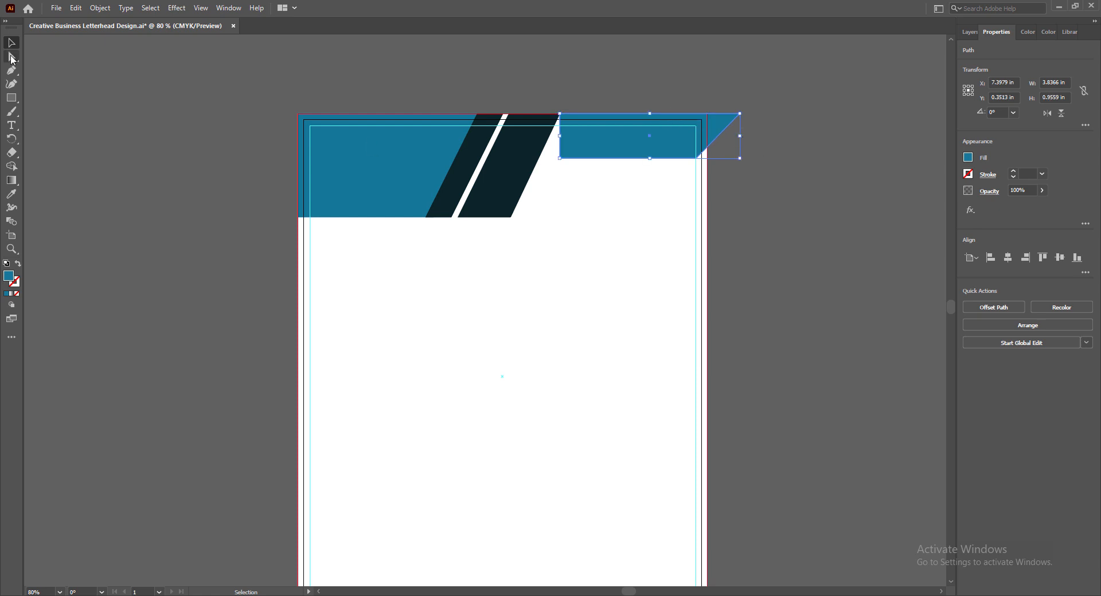
Step: Square off the blue strip's slanted right end by moving both right corners onto the page's right bleed edge
click(11, 57)
drag(739, 113, 706, 114)
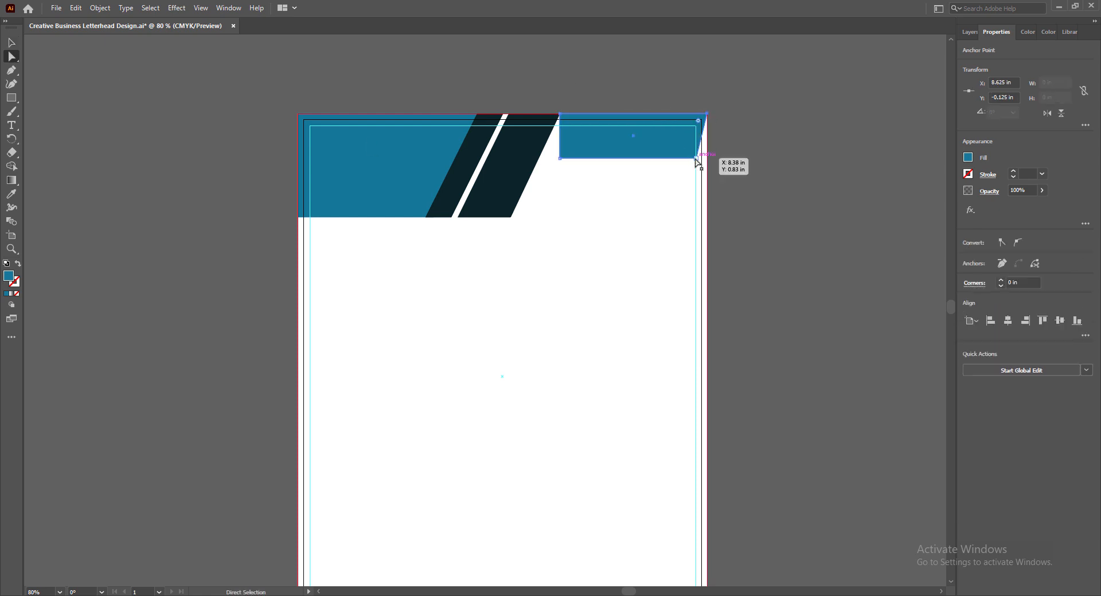
drag(697, 163, 707, 159)
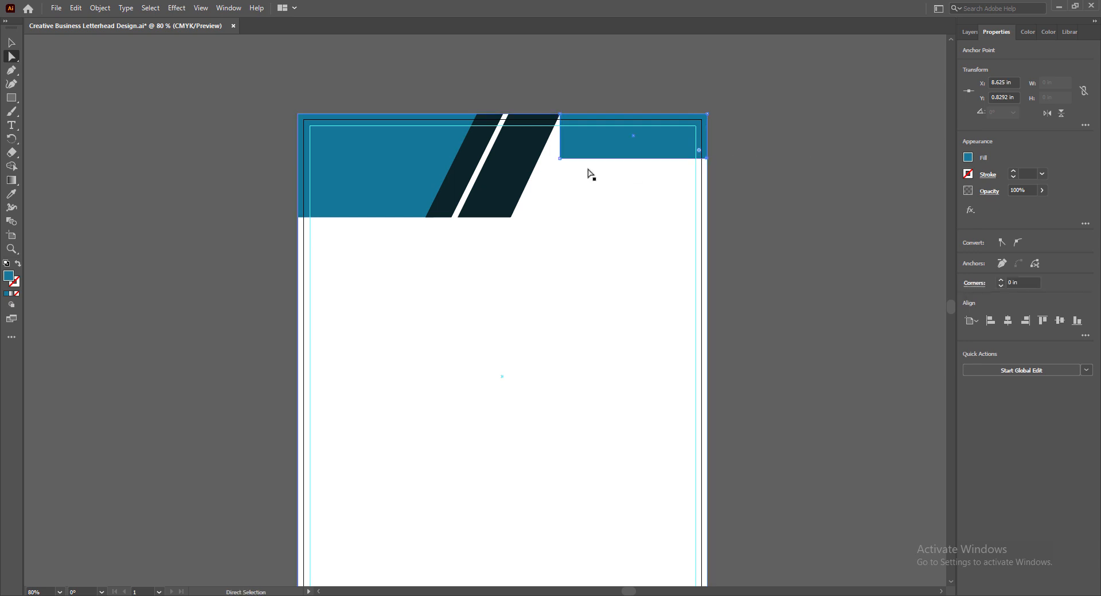
Step: Extend the blue strip's left edge behind the second dark band, making it about 4.24 in wide, and save the document
click(12, 44)
drag(559, 137, 517, 139)
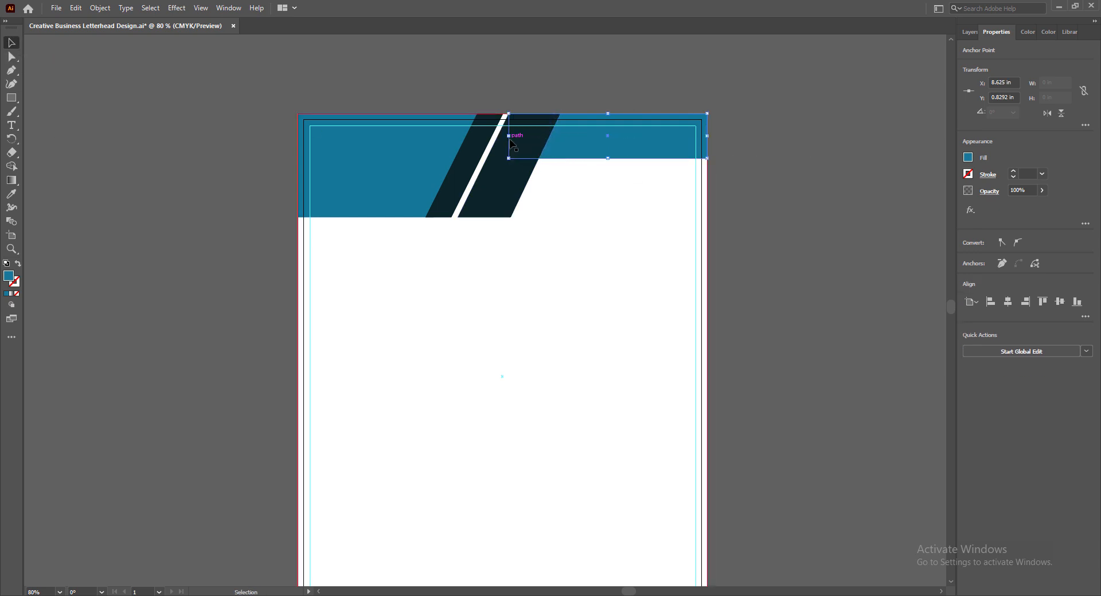
click(779, 223)
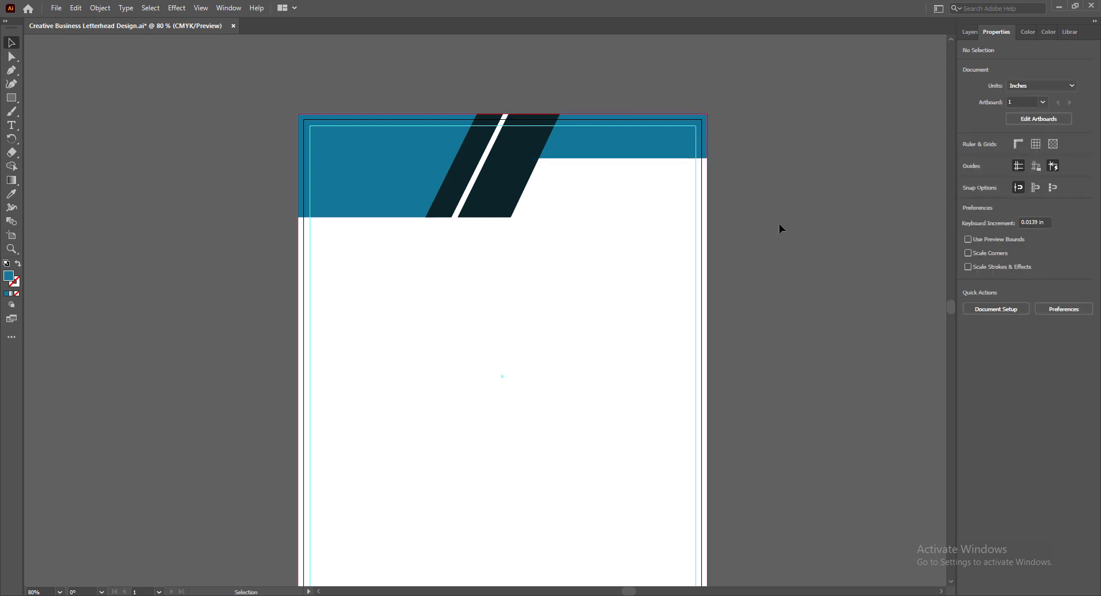
key(ctrl+s)
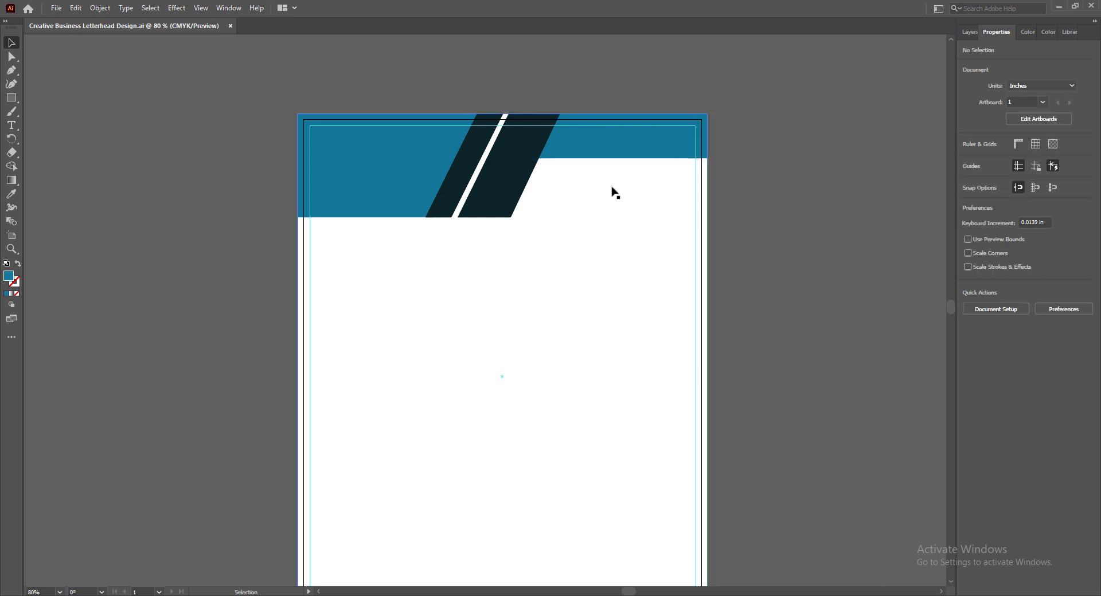
Step: Duplicate the blue strip slightly to its left and fill the copy with the brighter blue 06A0C9
click(624, 146)
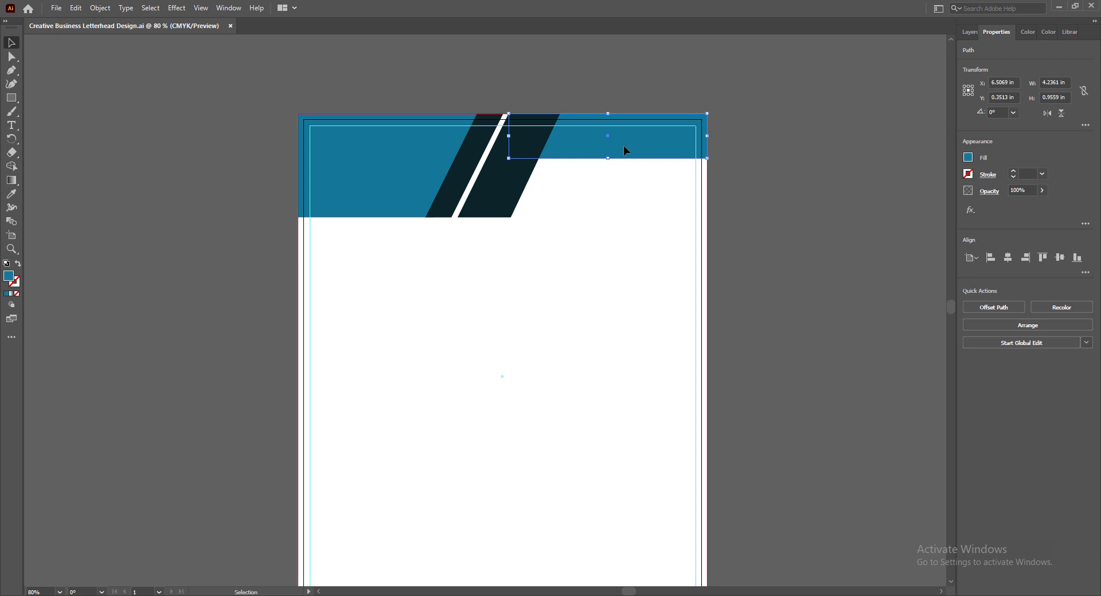
drag(624, 147, 585, 146)
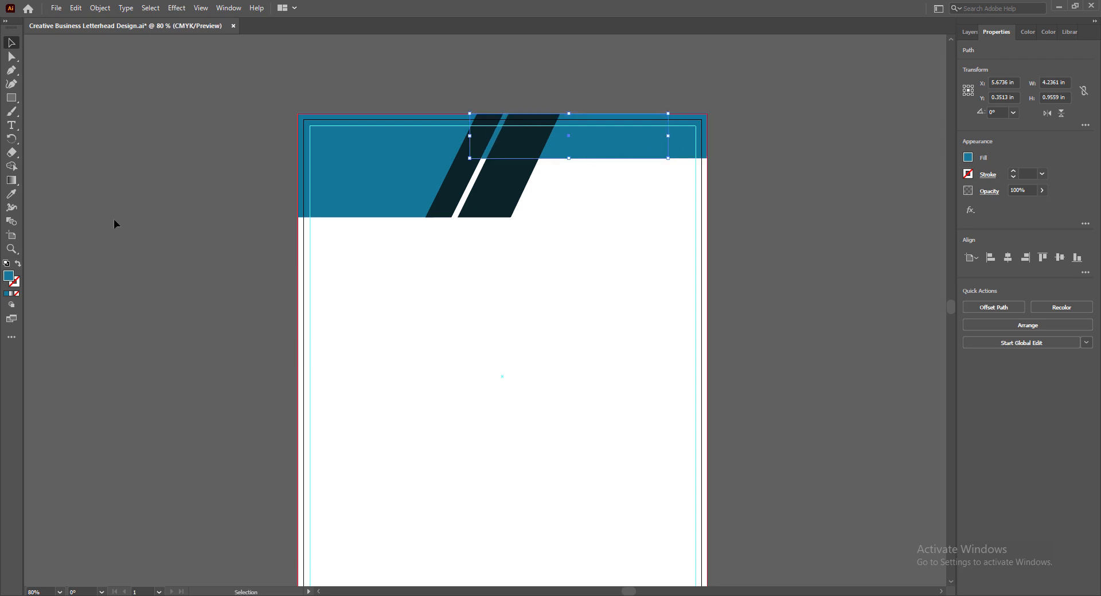
double_click(9, 277)
click(688, 142)
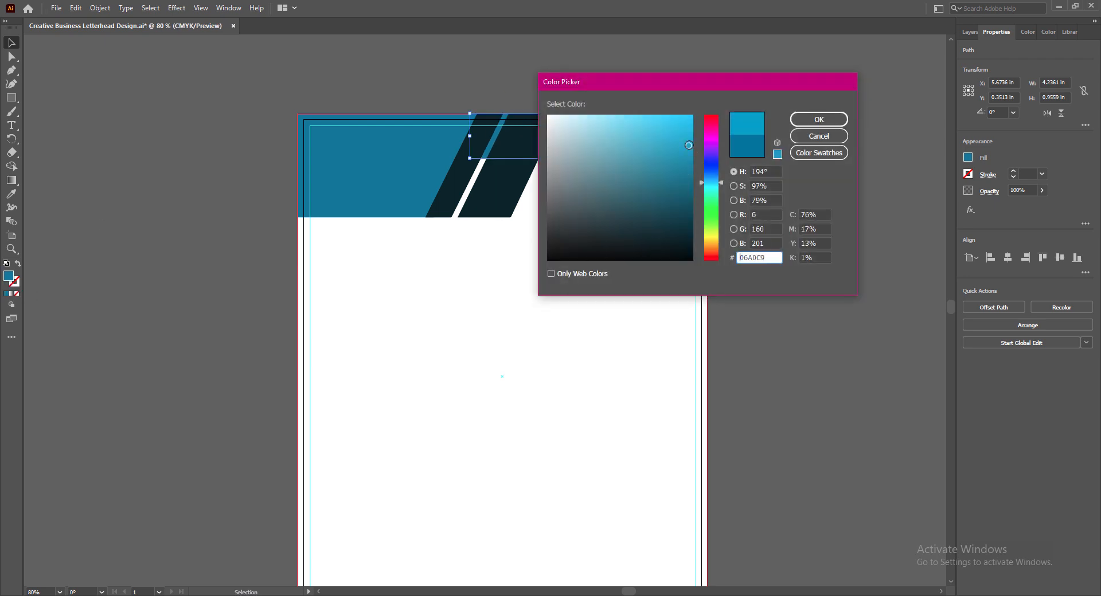
click(818, 119)
Step: Narrow the brighter blue strip from both ends to about 1.88 in, with its left end hidden behind the second dark band
drag(470, 139, 508, 139)
drag(668, 138, 596, 138)
click(784, 222)
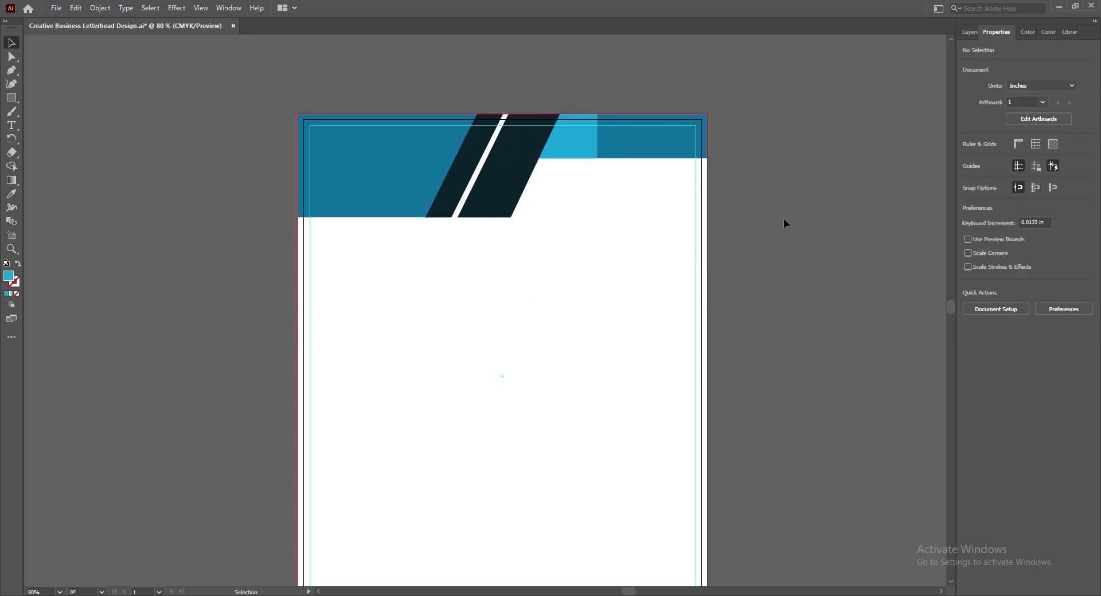
Step: Duplicate the bright blue block to its right, fill the copy with a paler blue, and shift it further right along the strip
click(583, 152)
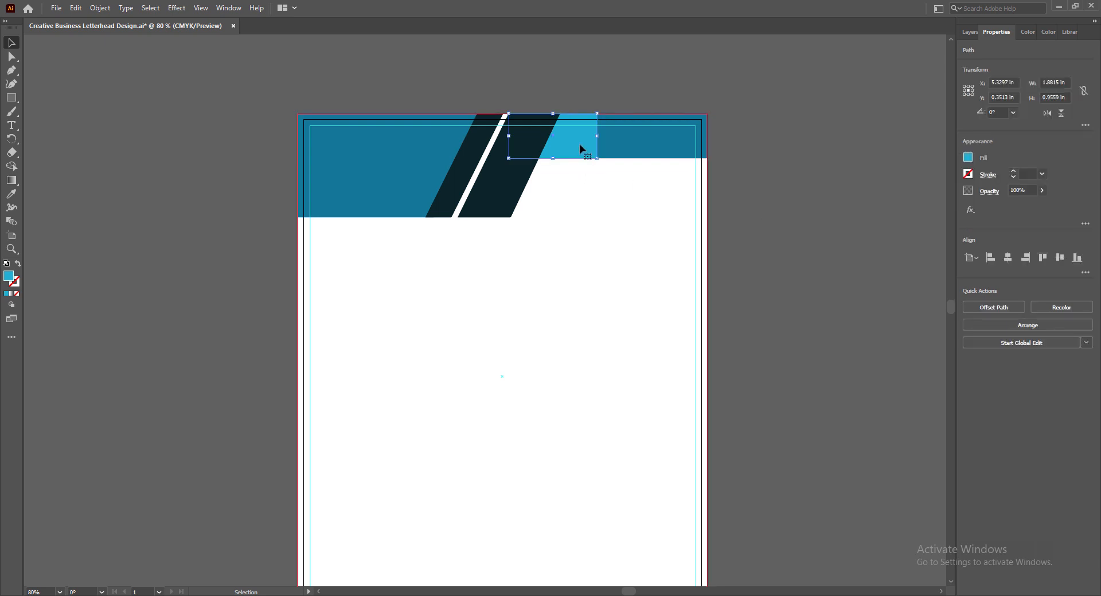
drag(579, 145, 617, 149)
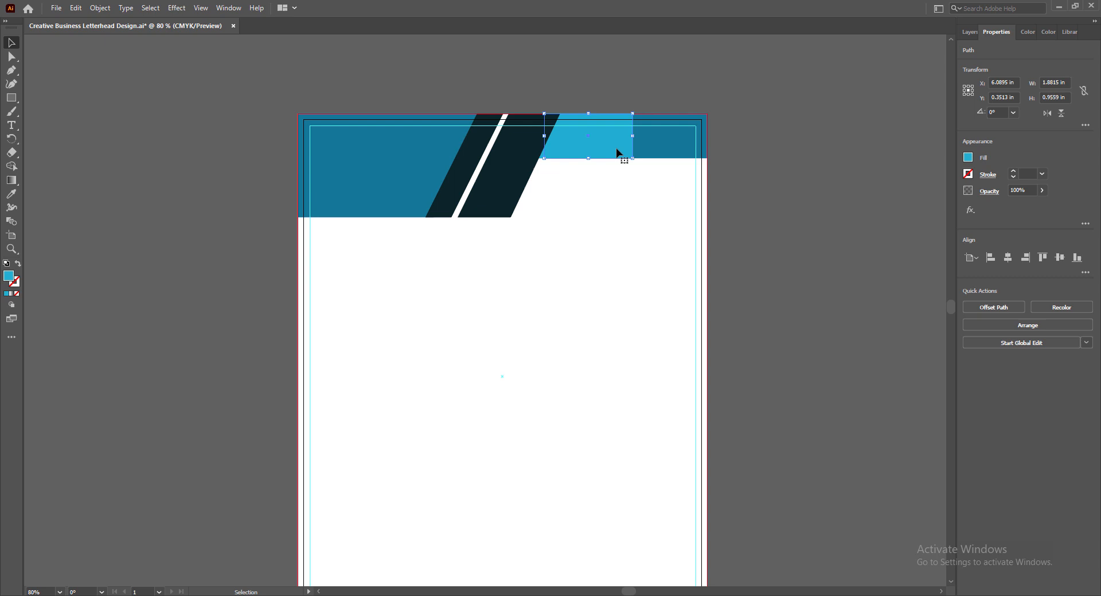
double_click(10, 278)
key(ctrl+v)
click(820, 117)
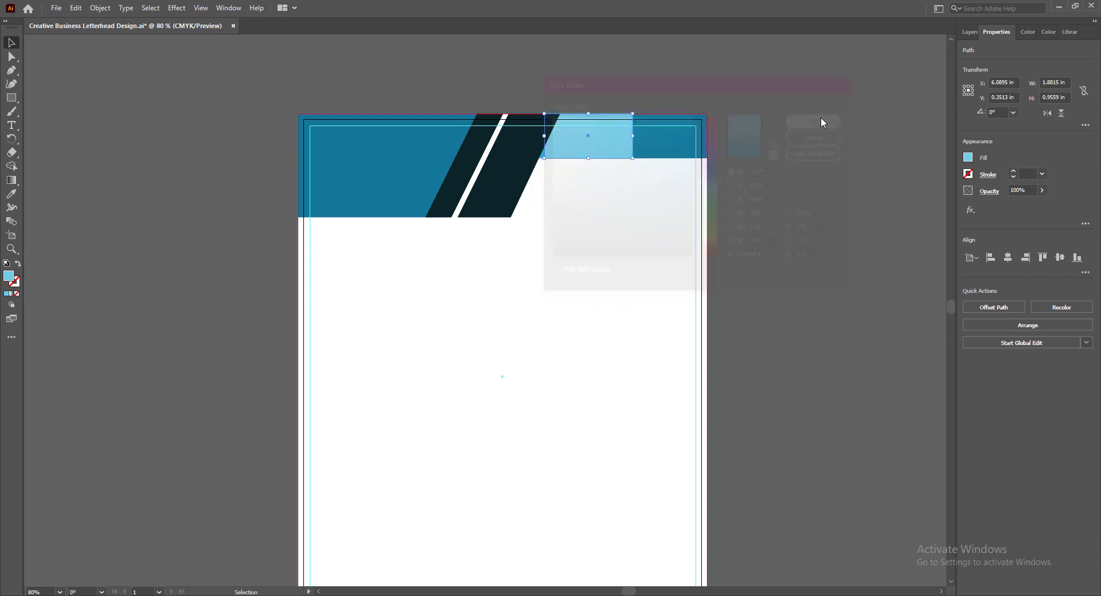
drag(598, 151, 635, 151)
click(562, 151)
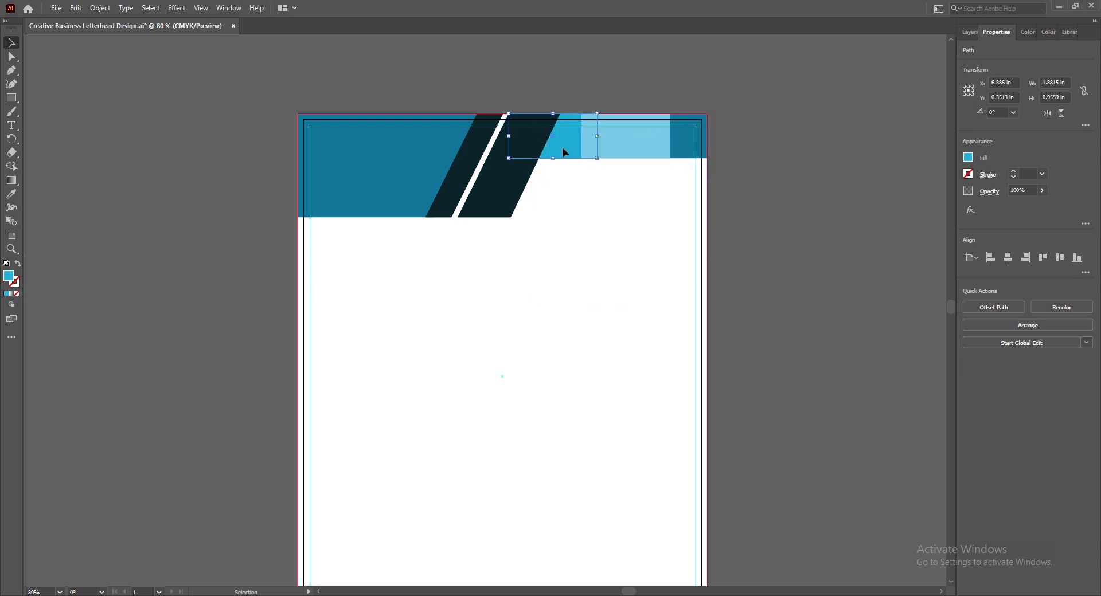
Step: Bring the bright blue block to the front and slide the pale blue block left behind it, leaving a narrow pale stripe showing
right_click(564, 150)
mouse_move(660, 356)
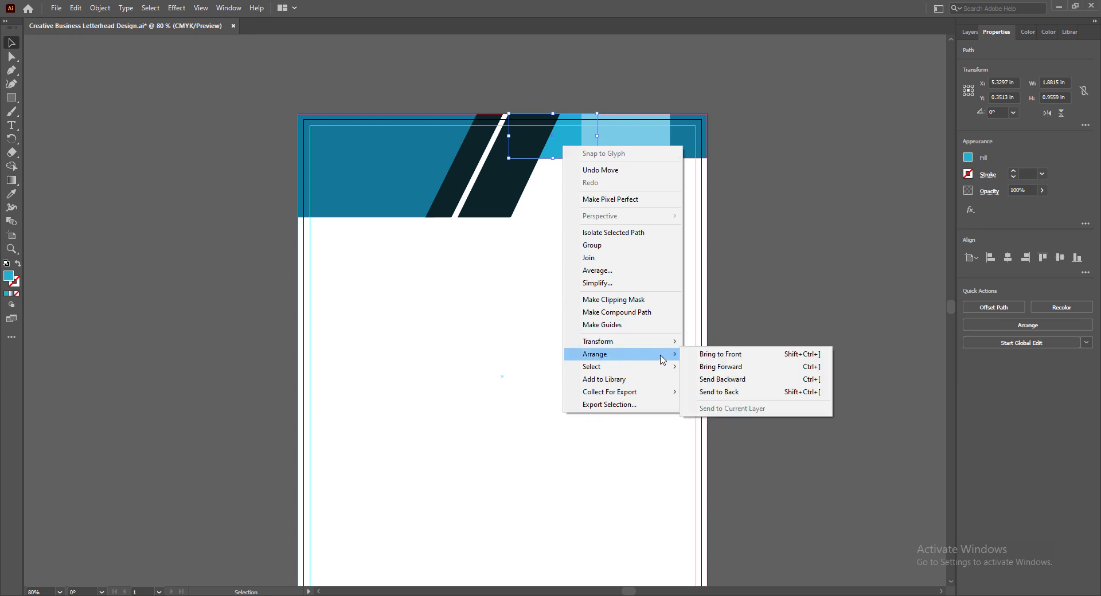
click(710, 354)
drag(656, 145, 600, 150)
Step: Bring the second dark slanted band to the front, above the bright and pale blue blocks
click(518, 189)
right_click(518, 189)
mouse_move(608, 386)
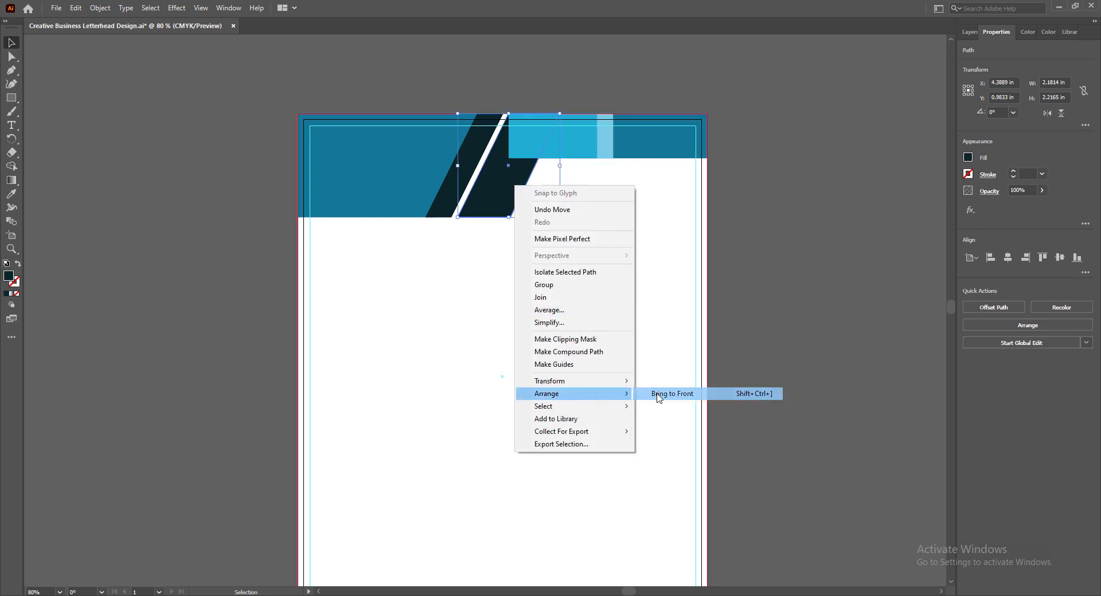
click(659, 385)
click(741, 254)
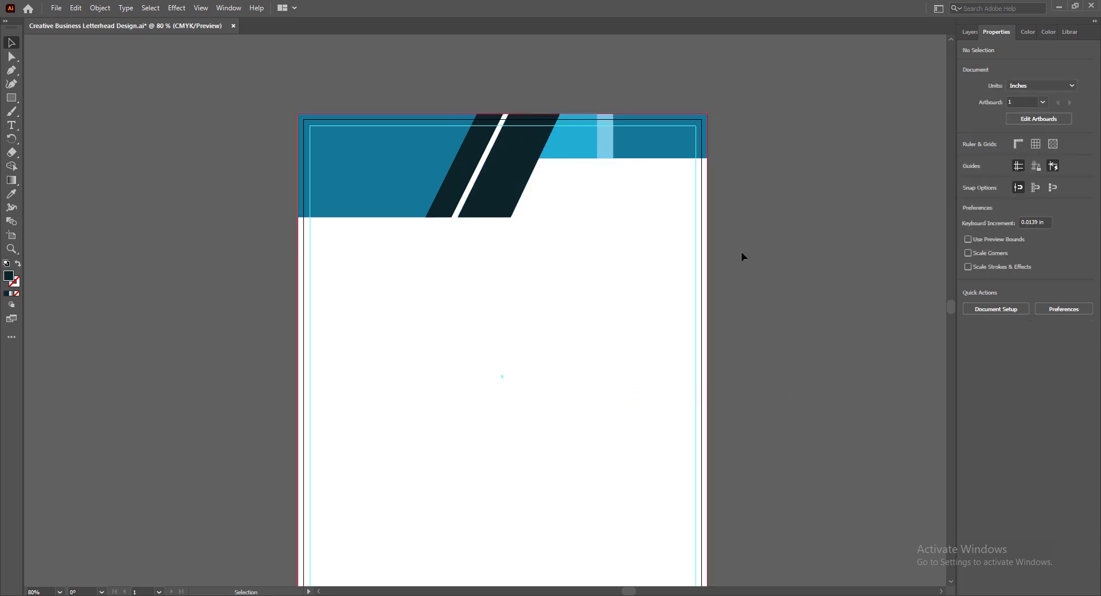
Step: Duplicate the pale block to its right, fill the copy with a very light blue, and narrow it to about 0.24 in
click(605, 155)
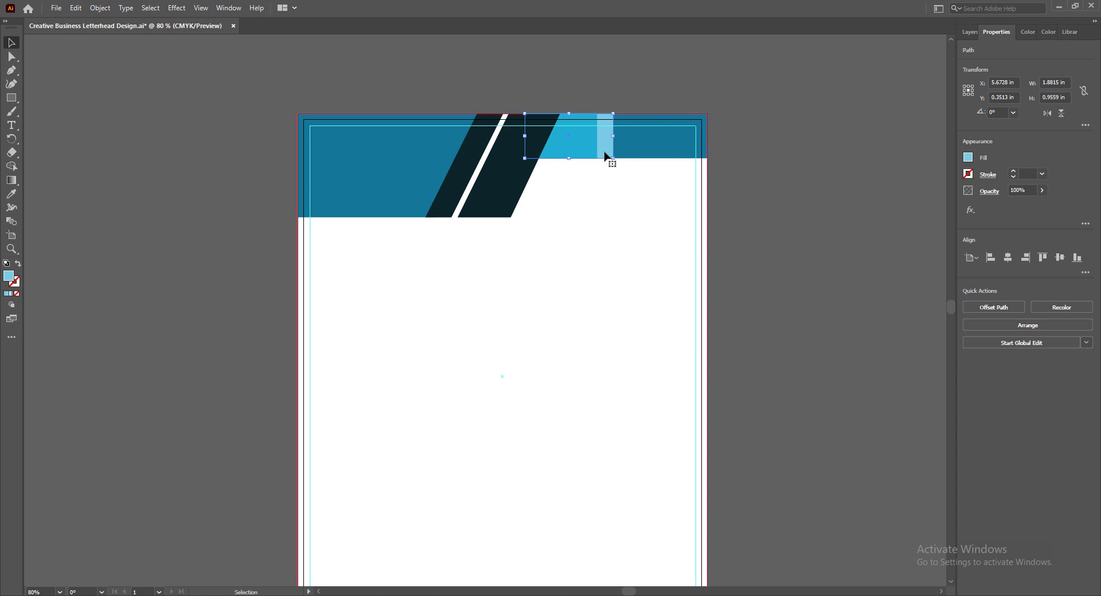
drag(605, 155, 677, 155)
double_click(9, 276)
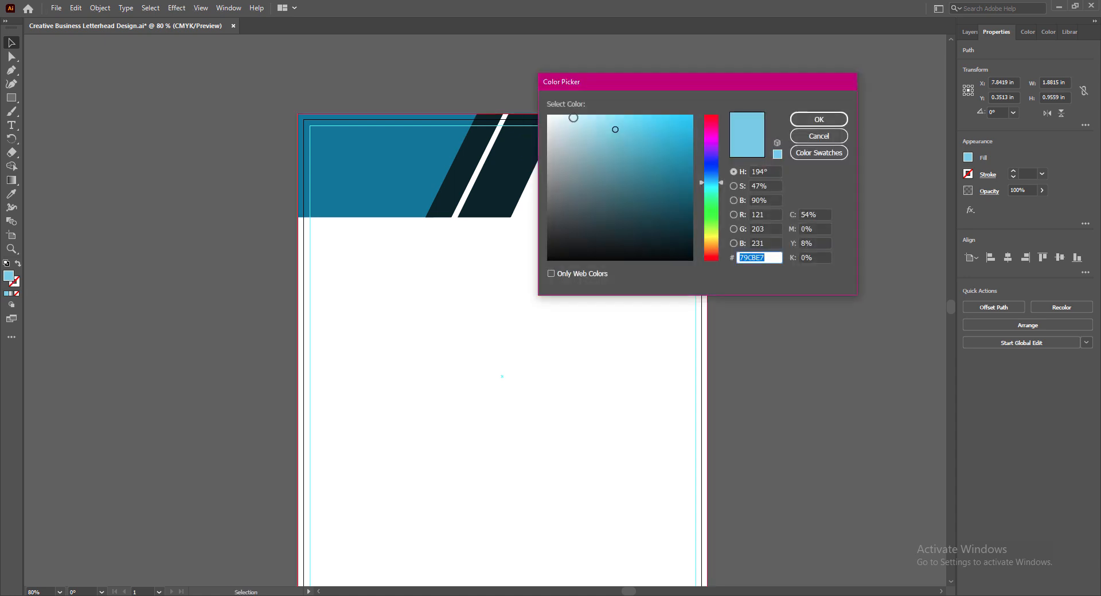
click(573, 118)
click(818, 119)
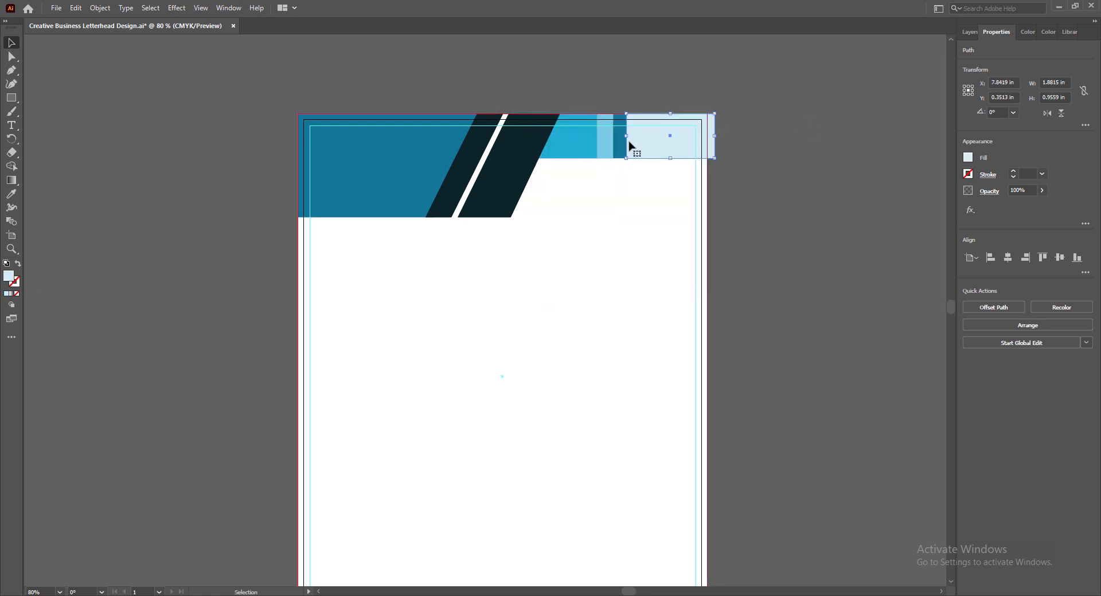
drag(715, 136, 637, 137)
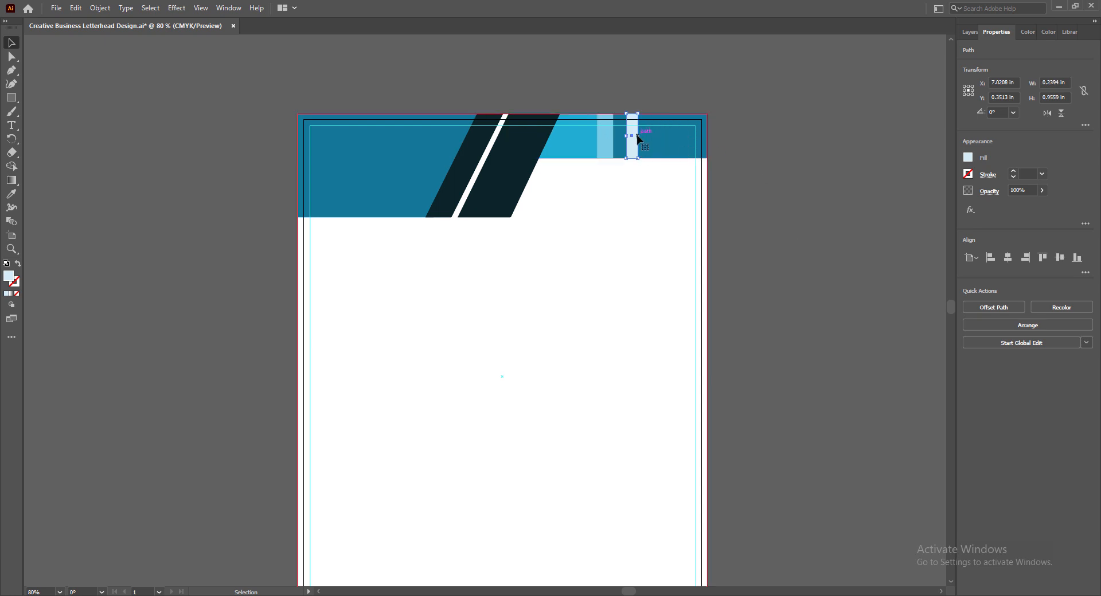
click(756, 184)
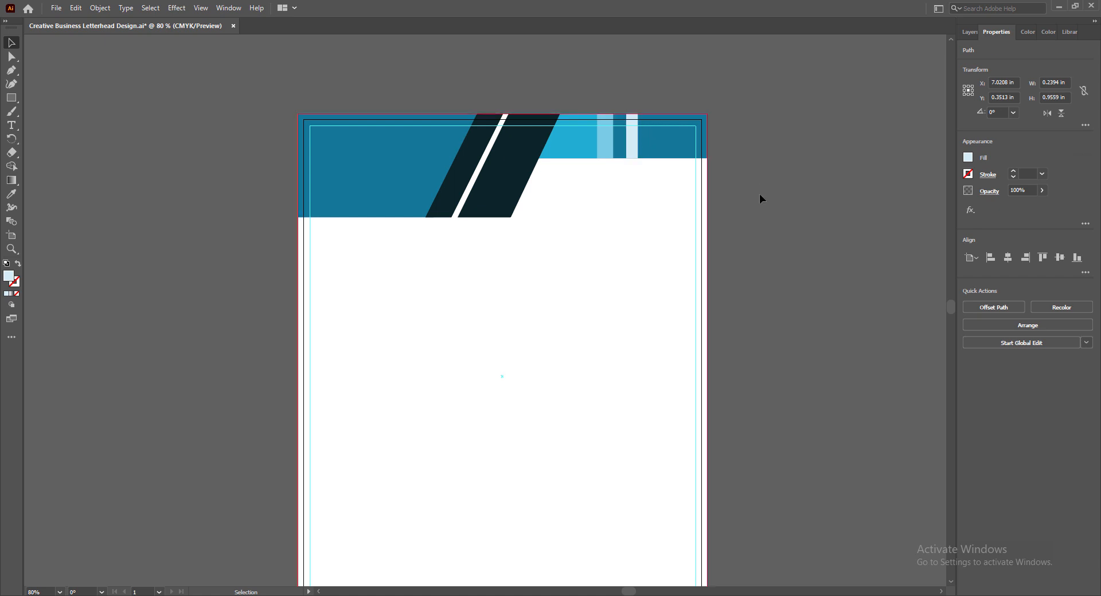
Step: Duplicate the narrow light stripe to its right, leaving a small gap between the two stripes
click(633, 147)
drag(635, 151, 657, 151)
key(Right)
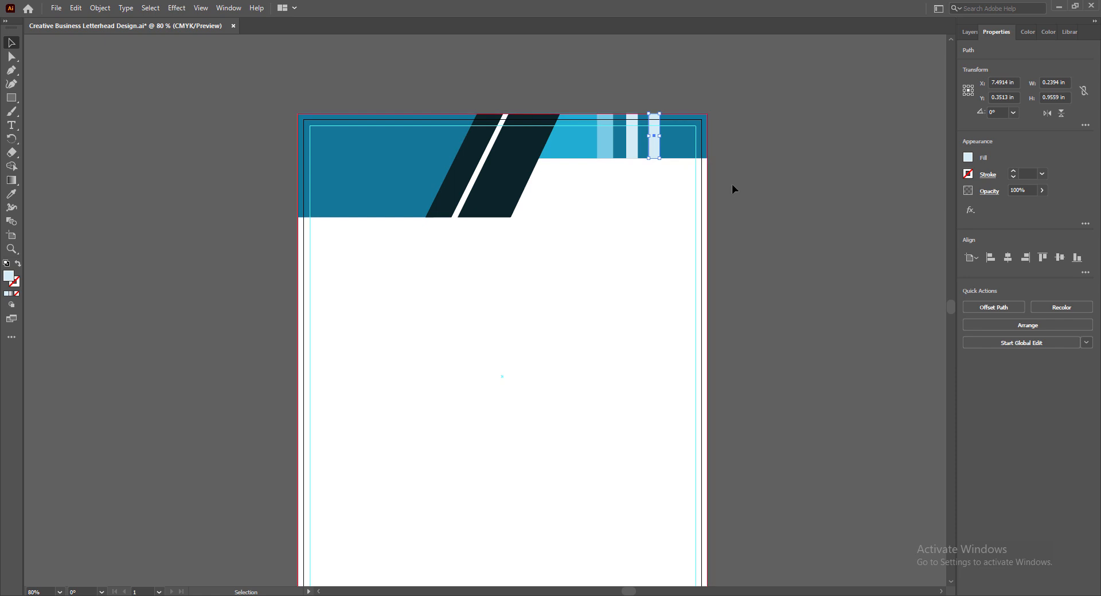
click(732, 187)
Step: Duplicate the second light stripe to the strip's right end and widen the copy to about 0.66 in, reaching the bleed edge
click(655, 152)
drag(656, 151, 676, 136)
double_click(705, 156)
click(31, 44)
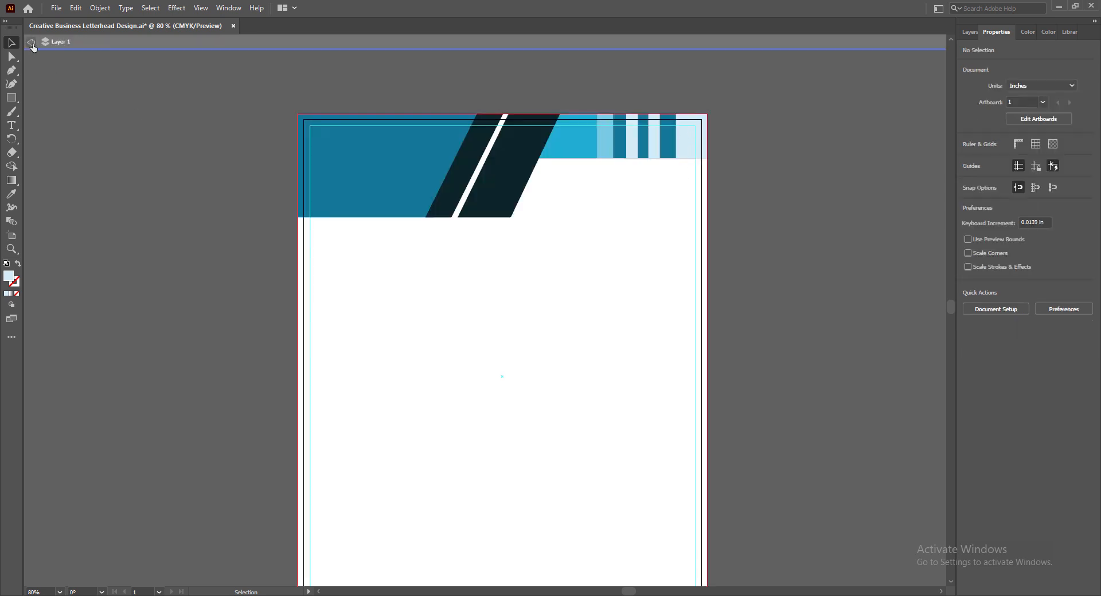
Step: Fill the wide block at the strip's right end with a light grey
click(683, 151)
double_click(8, 277)
drag(554, 120, 549, 124)
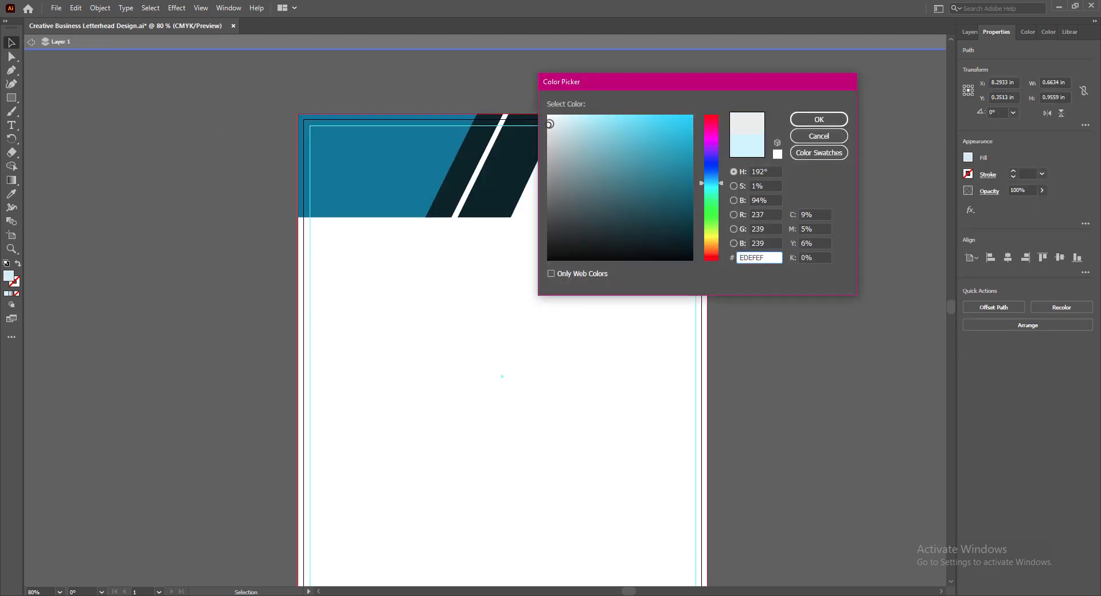
click(808, 119)
click(753, 201)
click(686, 147)
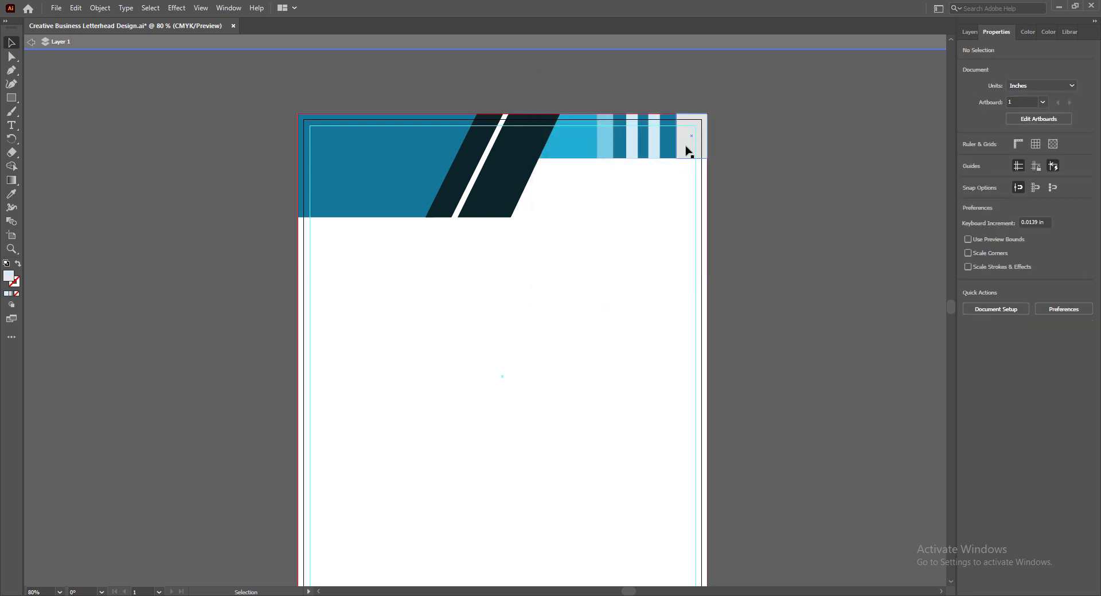
click(775, 208)
click(632, 146)
click(724, 189)
click(634, 143)
click(745, 167)
click(686, 152)
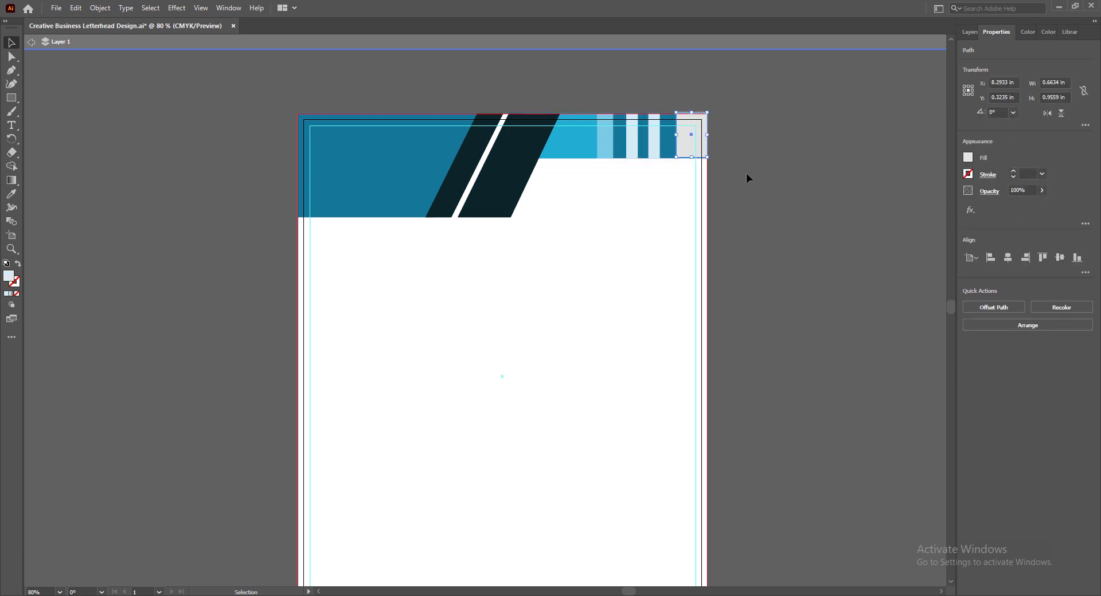
click(745, 173)
Step: Apply a linear white-to-black gradient to the block at the strip's right end and move its midpoint to about 72%
click(692, 156)
double_click(8, 277)
click(825, 138)
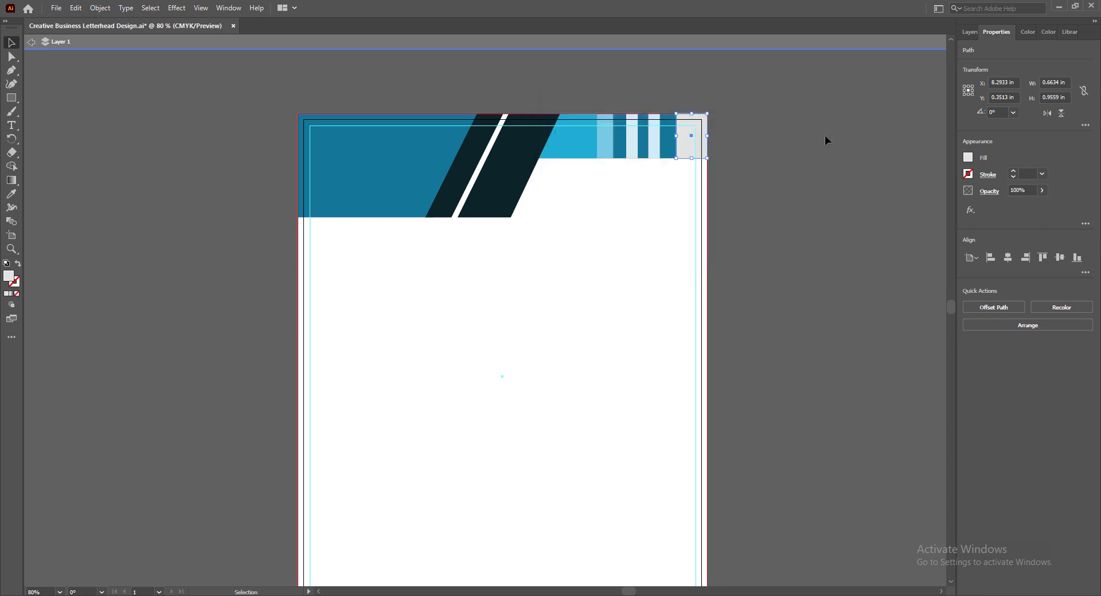
click(14, 297)
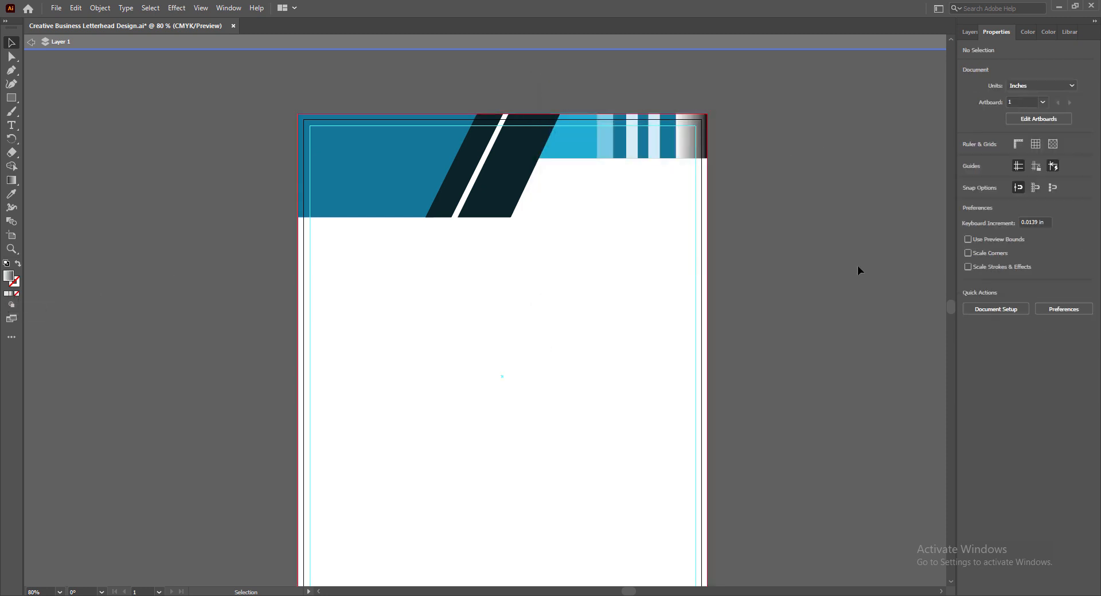
click(12, 180)
drag(468, 423, 492, 423)
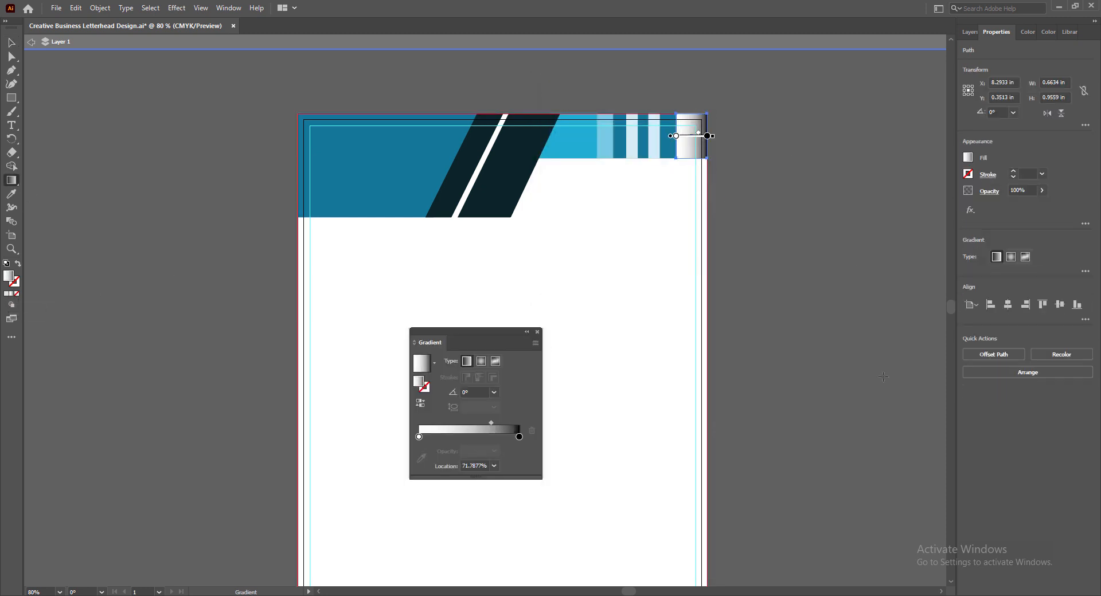
click(537, 332)
click(12, 43)
click(757, 266)
Step: Apply a linear gradient to the first narrow stripe and sample the neighbouring light stripe's colour for its start stop
click(653, 138)
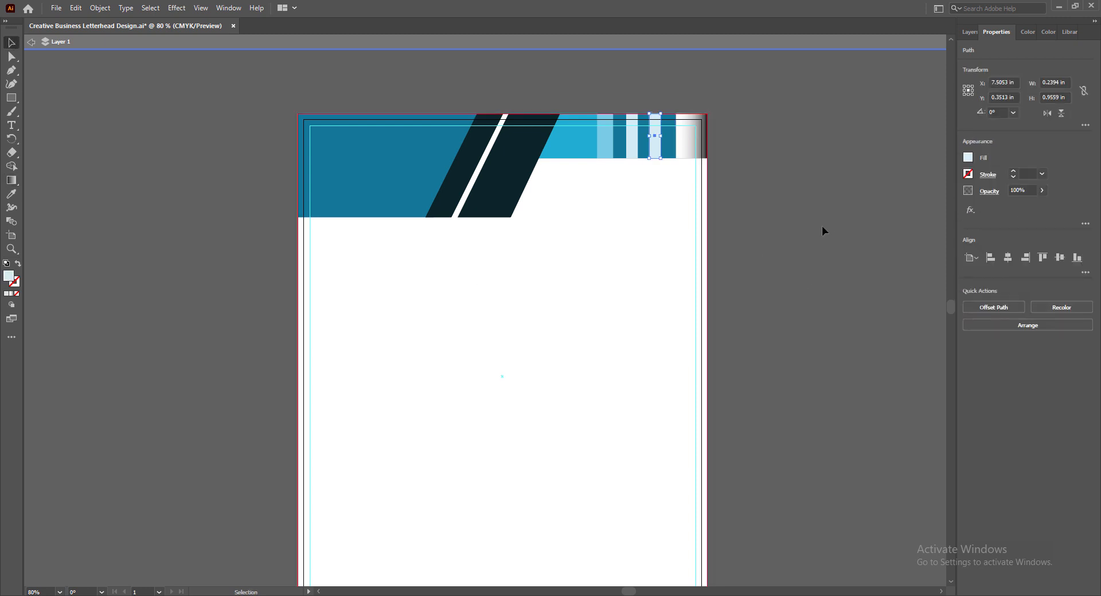
click(632, 148)
click(11, 294)
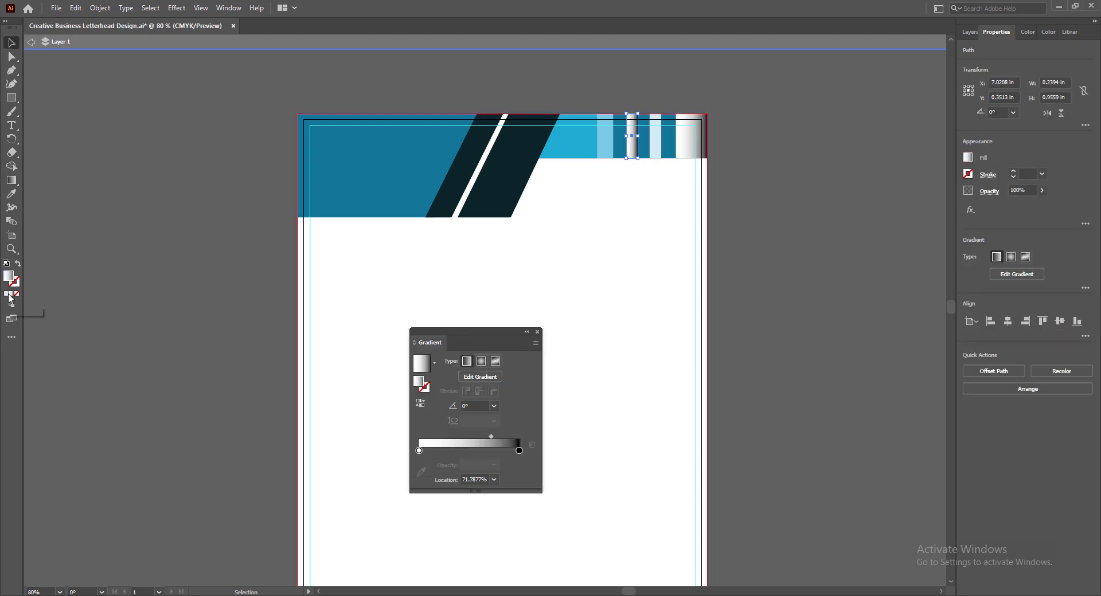
double_click(418, 437)
click(373, 530)
click(607, 143)
click(421, 458)
click(657, 141)
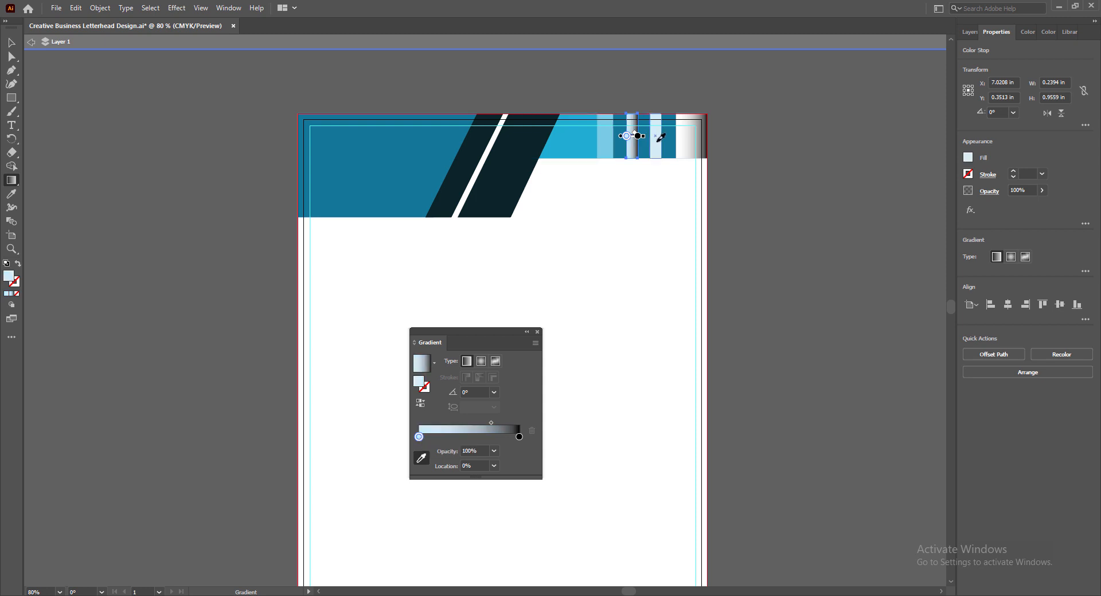
Step: Set the end stop of the first narrow stripe's gradient to the dark navy swatch
double_click(518, 437)
click(453, 481)
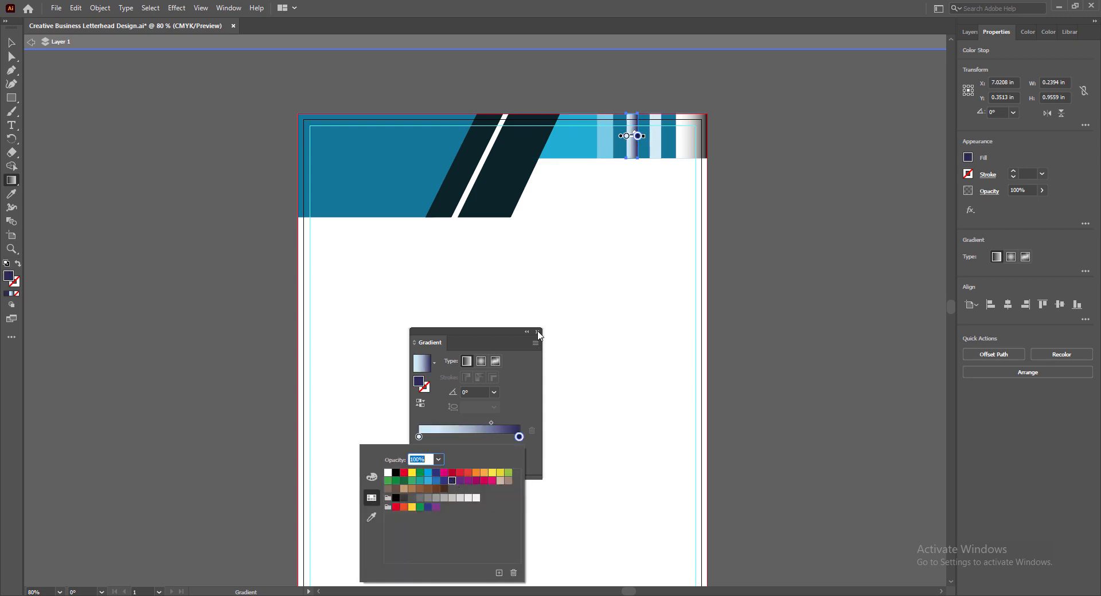
click(537, 331)
key(v)
click(762, 181)
Step: Apply the light-blue gradient to the second narrow stripe and set its end stop to the medium blue swatch
click(656, 135)
double_click(11, 181)
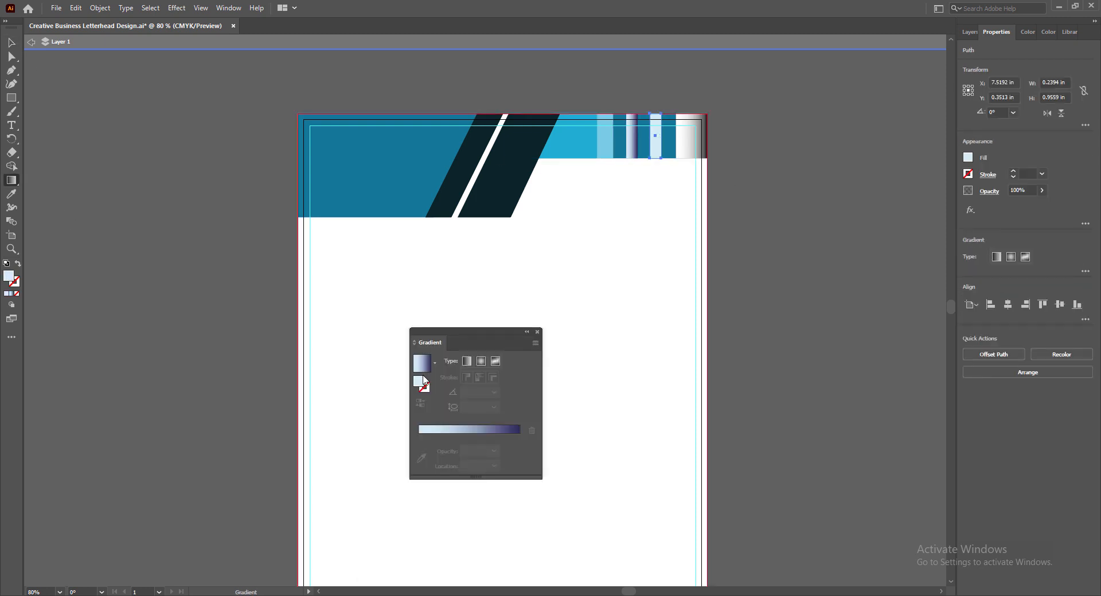
click(424, 365)
click(422, 458)
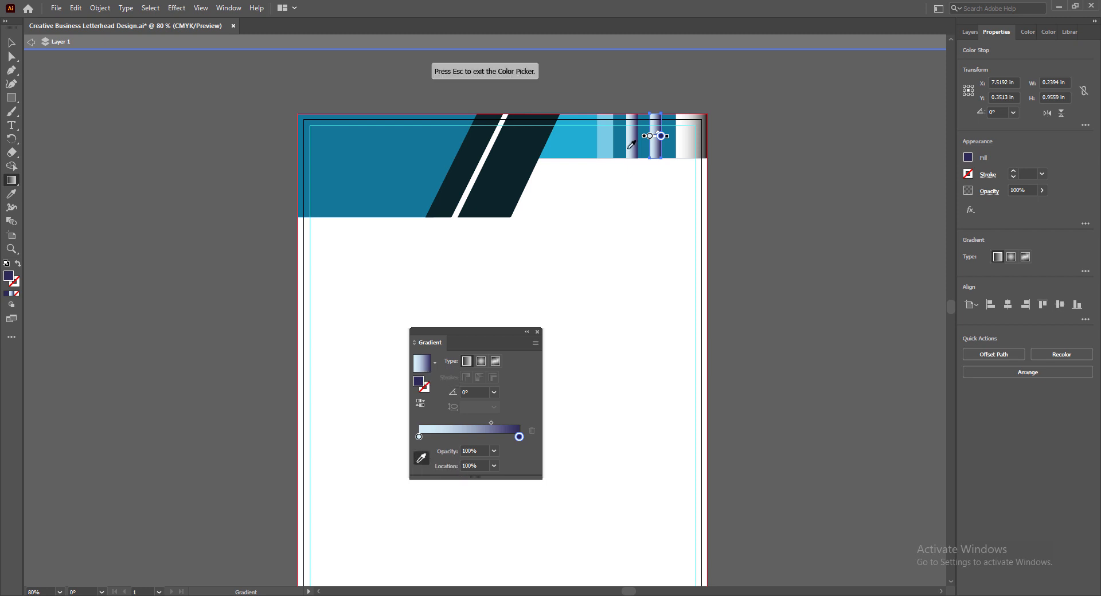
click(608, 148)
double_click(519, 436)
click(438, 481)
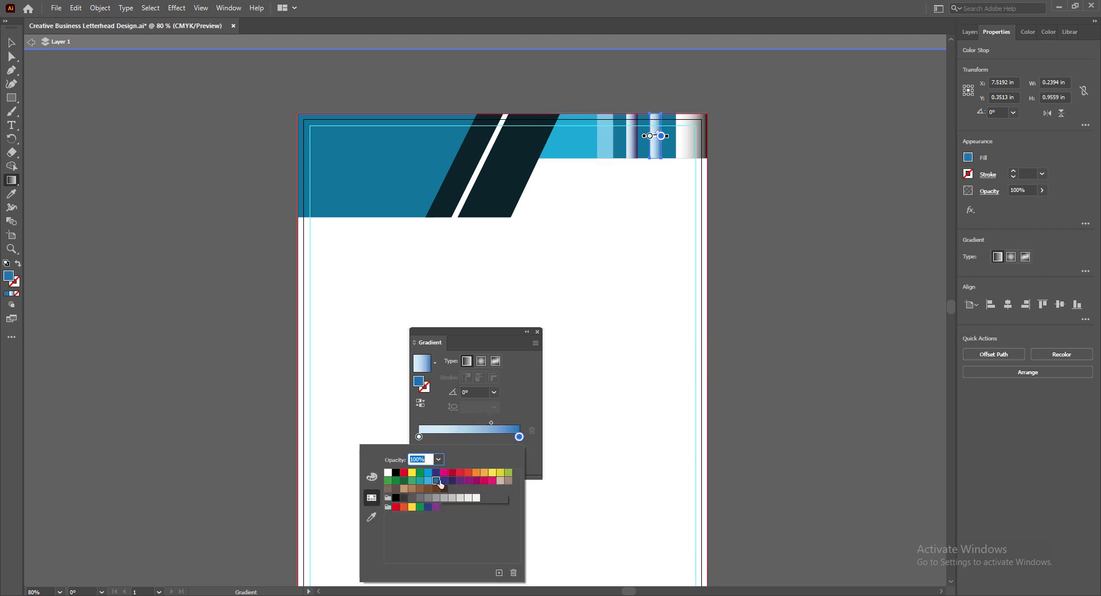
click(445, 481)
click(438, 480)
click(537, 333)
key(v)
click(814, 242)
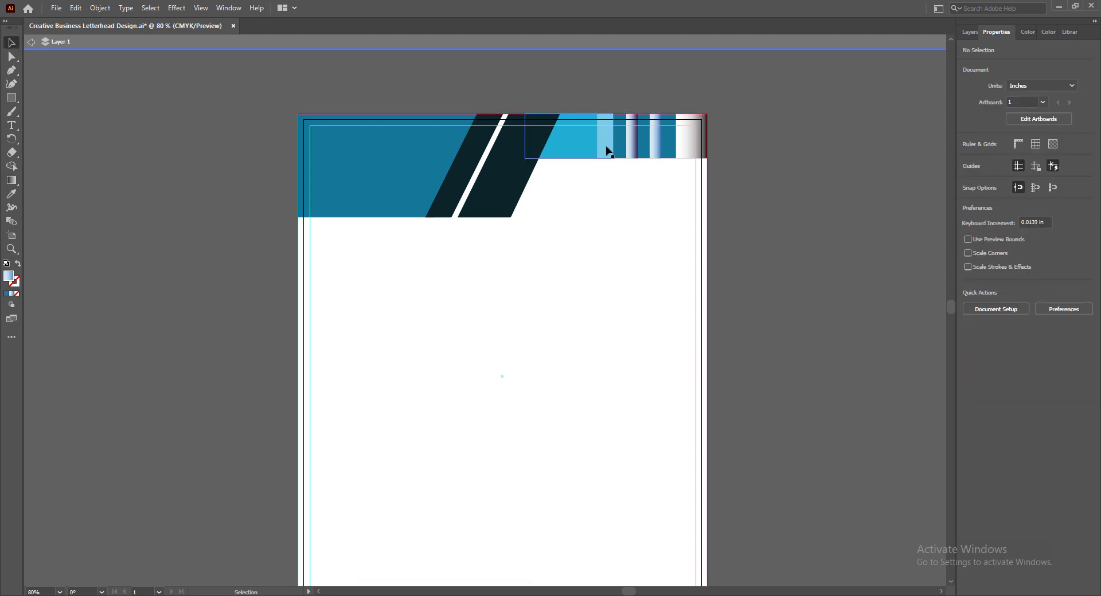
Step: Apply a linear gradient to the pale blue block, sampling the bright blue block for its start and the dark band for its end
click(606, 146)
click(11, 294)
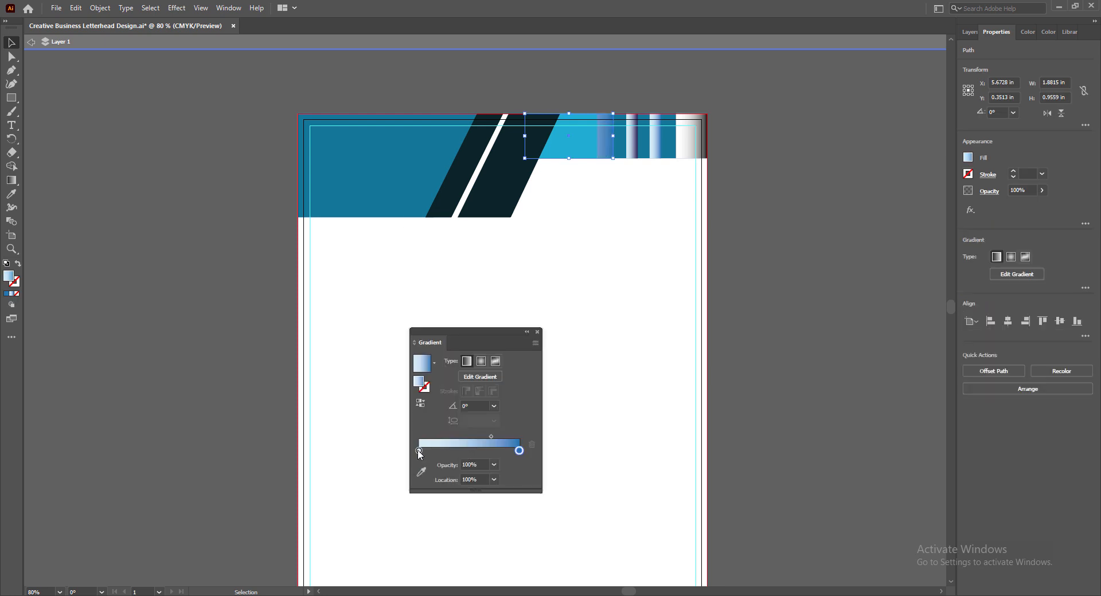
double_click(519, 451)
click(372, 530)
click(444, 202)
double_click(419, 437)
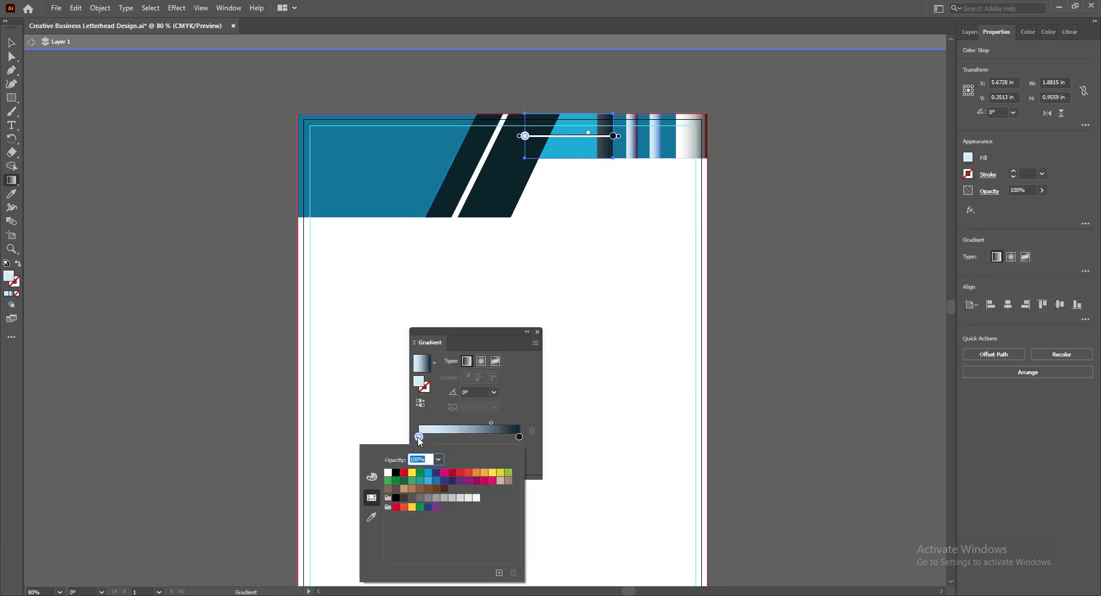
click(371, 531)
click(567, 143)
double_click(418, 437)
Step: Reverse the block's gradient, shift its midpoint to about two-thirds, and set its blue end stop to C=70 M=15 Y=0 K=0
click(420, 404)
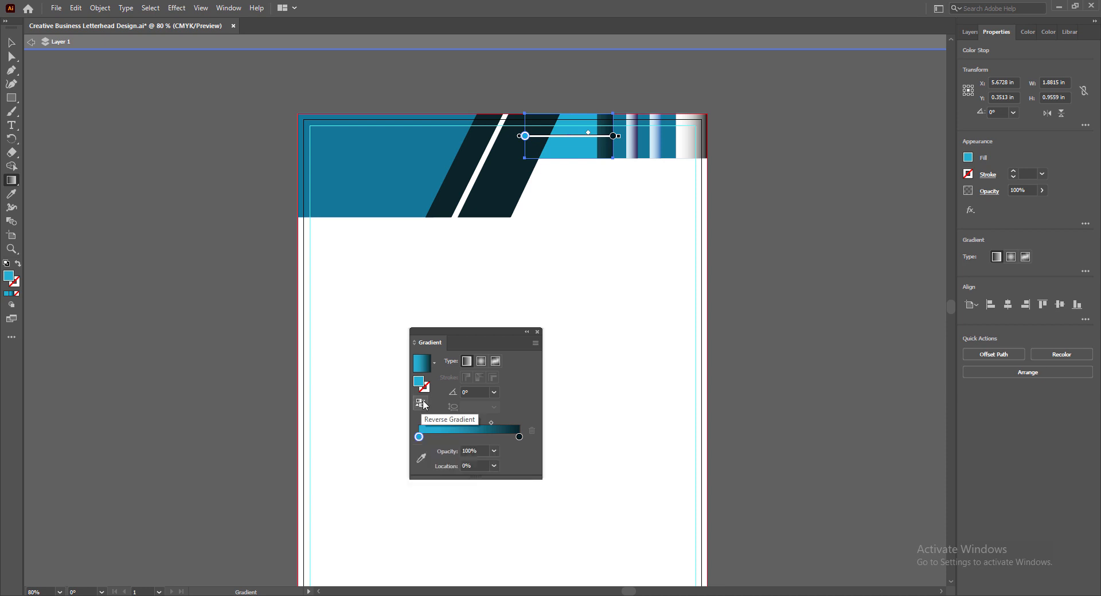
drag(448, 423, 488, 426)
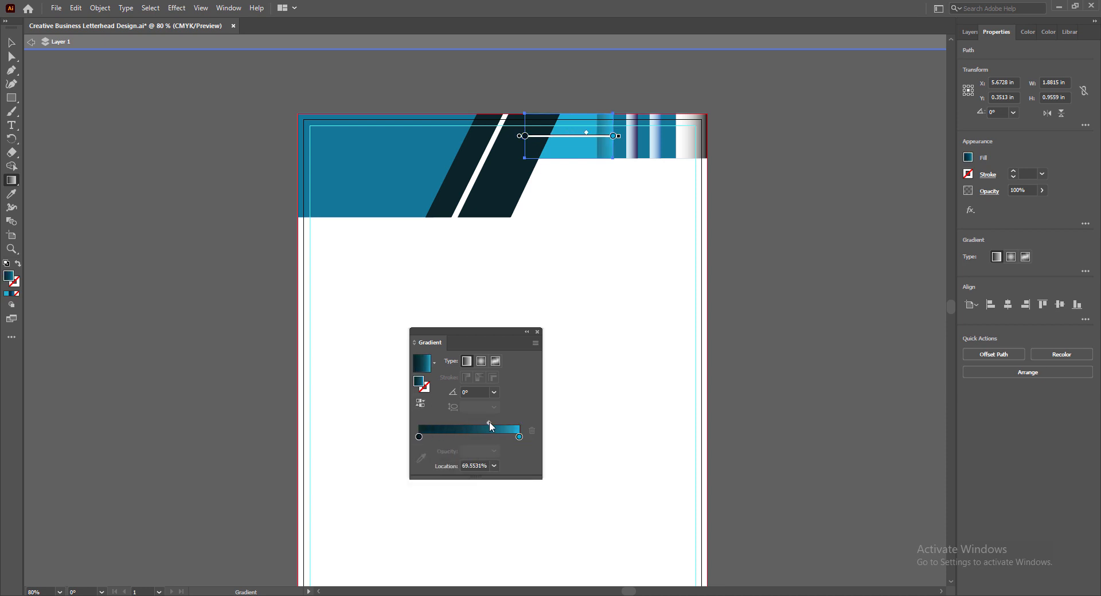
double_click(518, 436)
click(420, 481)
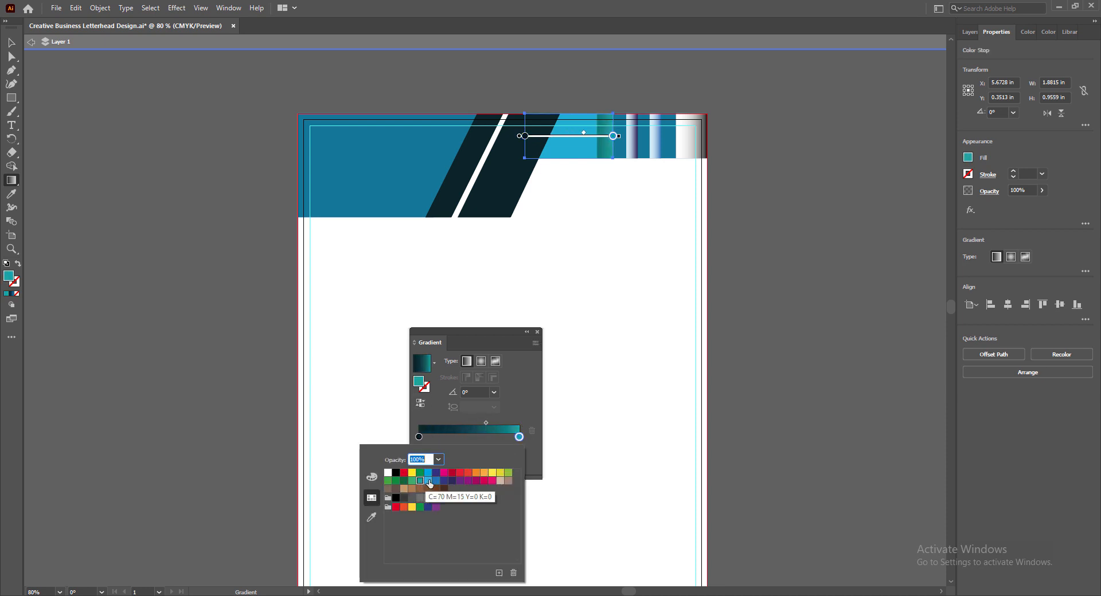
click(428, 481)
click(538, 332)
key(v)
double_click(721, 264)
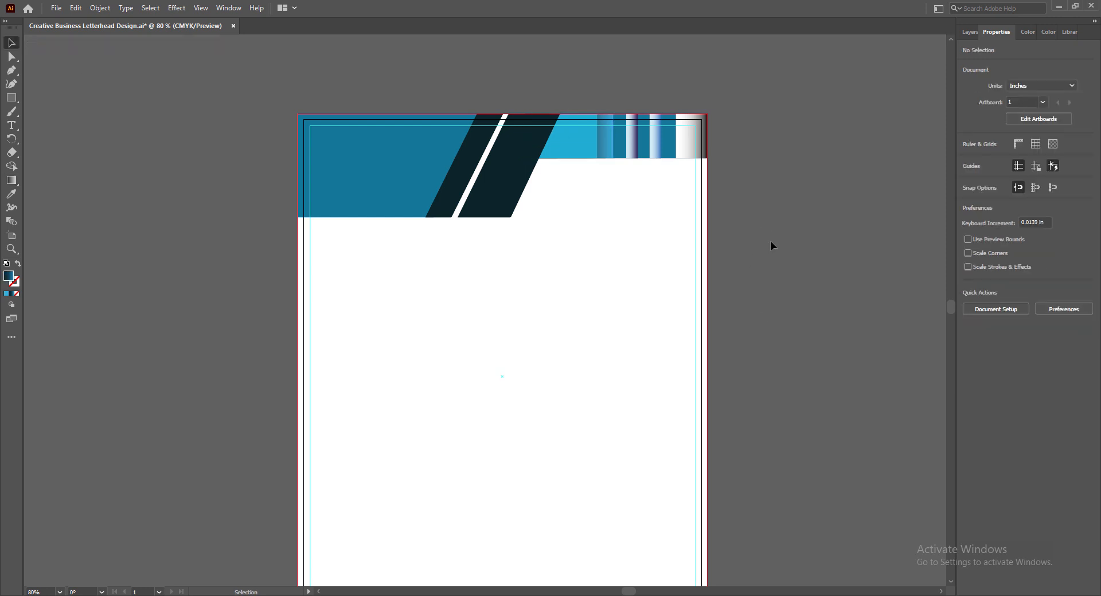
Step: Narrow the gradient block from its hidden left end and check the bright blue block's edges against the strip up close
click(611, 153)
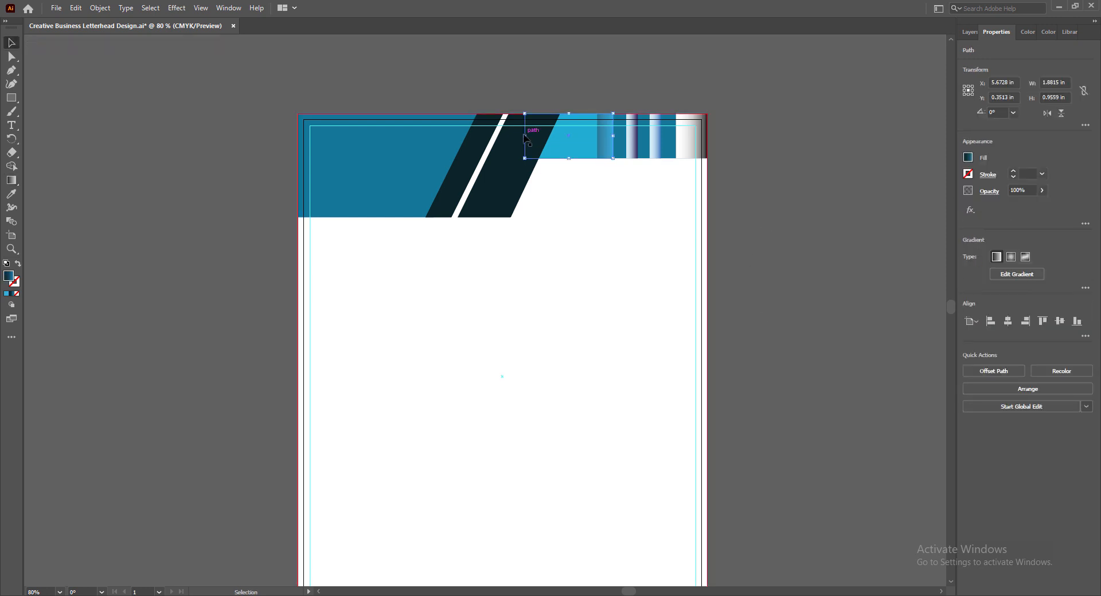
drag(524, 138, 554, 160)
click(792, 239)
click(584, 156)
click(773, 219)
click(574, 150)
click(634, 173)
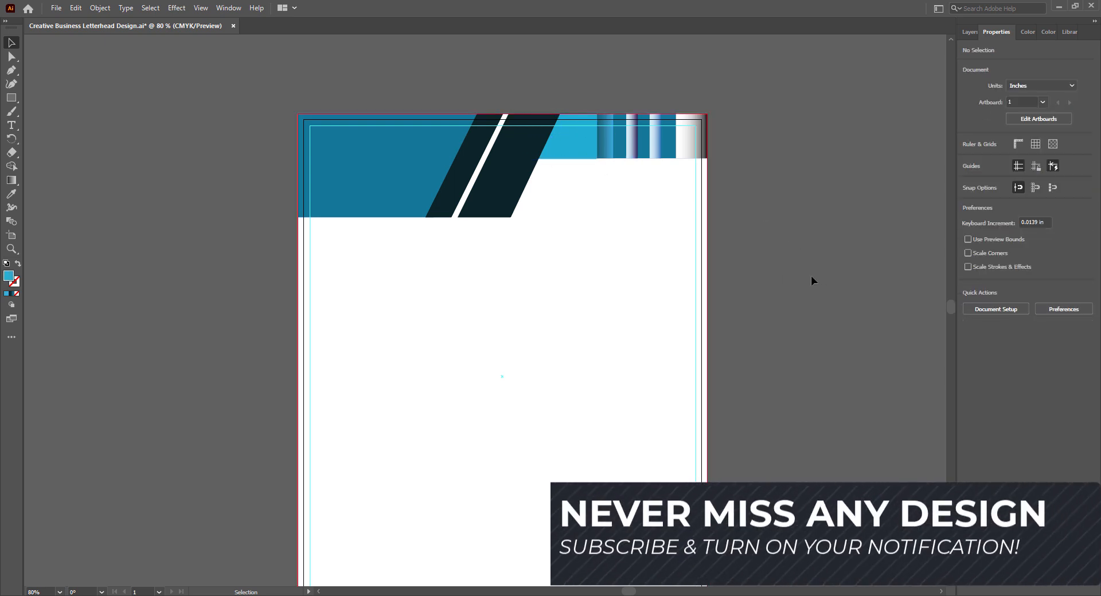
click(573, 149)
click(602, 176)
scroll(605, 166, up, 4)
scroll(602, 168, up, 3)
click(456, 247)
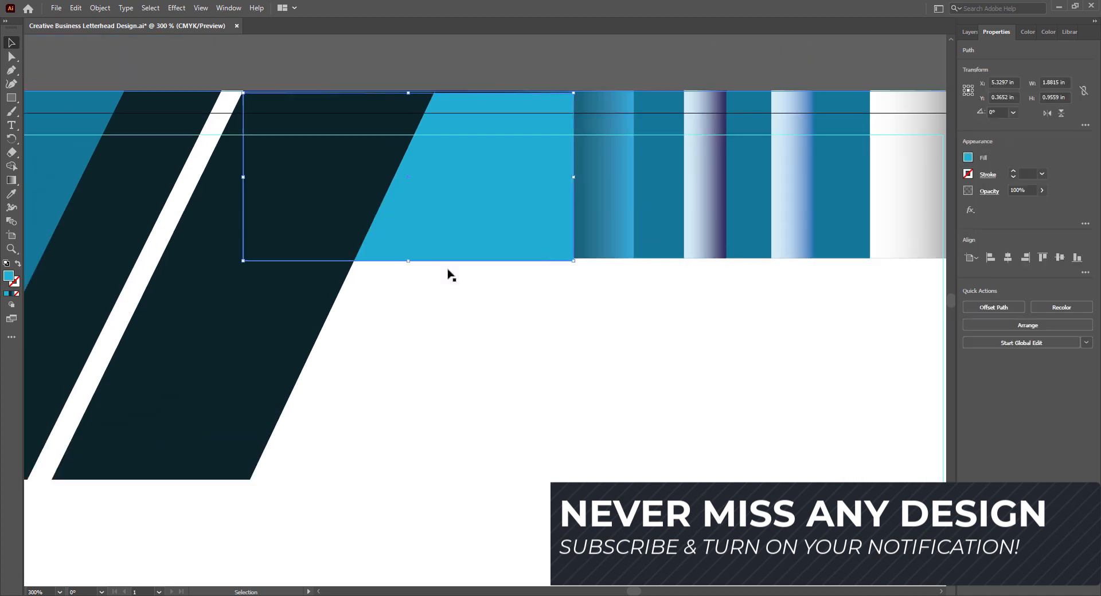
click(662, 62)
Step: Nudge the first narrow gradient stripe about 0.08 in left, closer to the dark-to-blue gradient block
scroll(745, 80, down, 3)
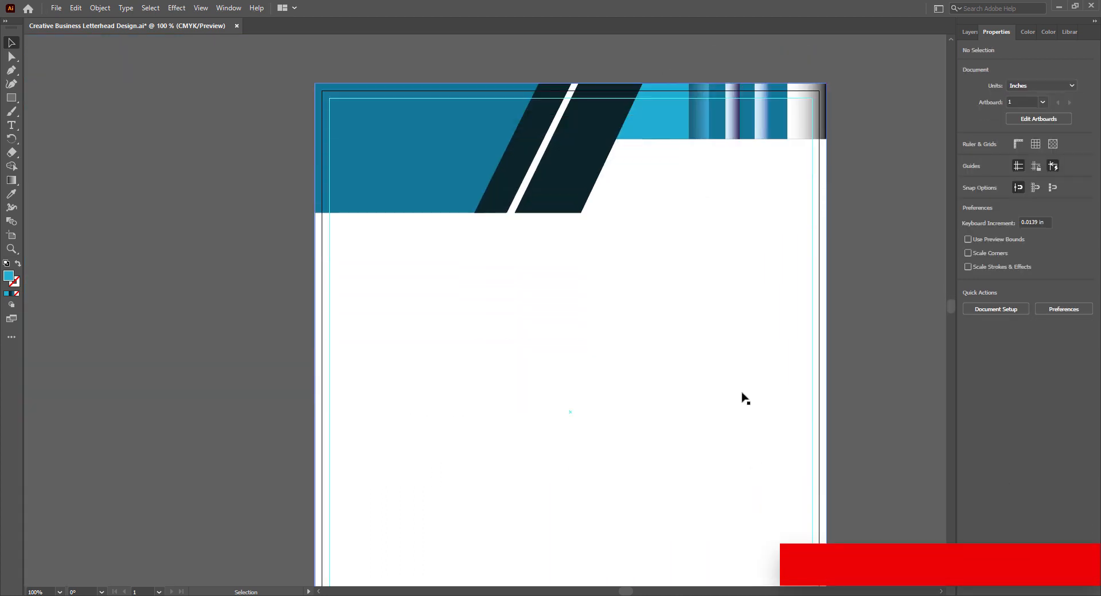
click(733, 118)
key(Left)
key(Left)
key(Left)
key(Left)
key(Left)
key(Left)
Step: Nudge the second narrow gradient stripe about 0.12 in left, to X 7.3942 in
click(761, 118)
key(Left)
key(Left)
key(Left)
key(Left)
key(Left)
key(Left)
key(Left)
key(Left)
key(Left)
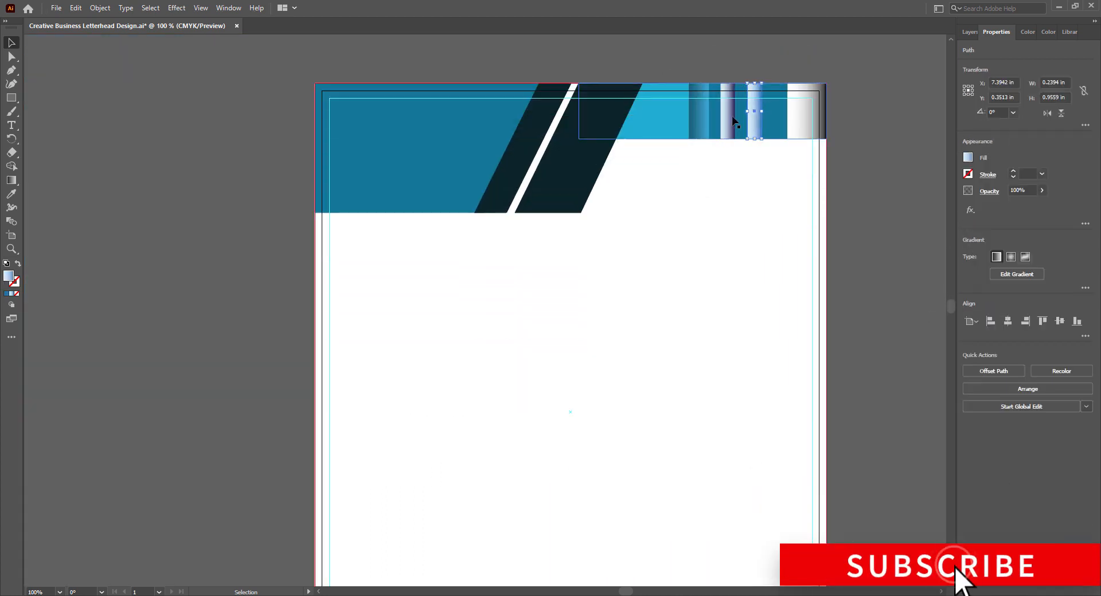
Step: Duplicate the first narrow gradient stripe to X 7.7377 in and reverse the copy's gradient
drag(731, 119, 778, 120)
double_click(11, 181)
click(420, 404)
click(538, 332)
key(v)
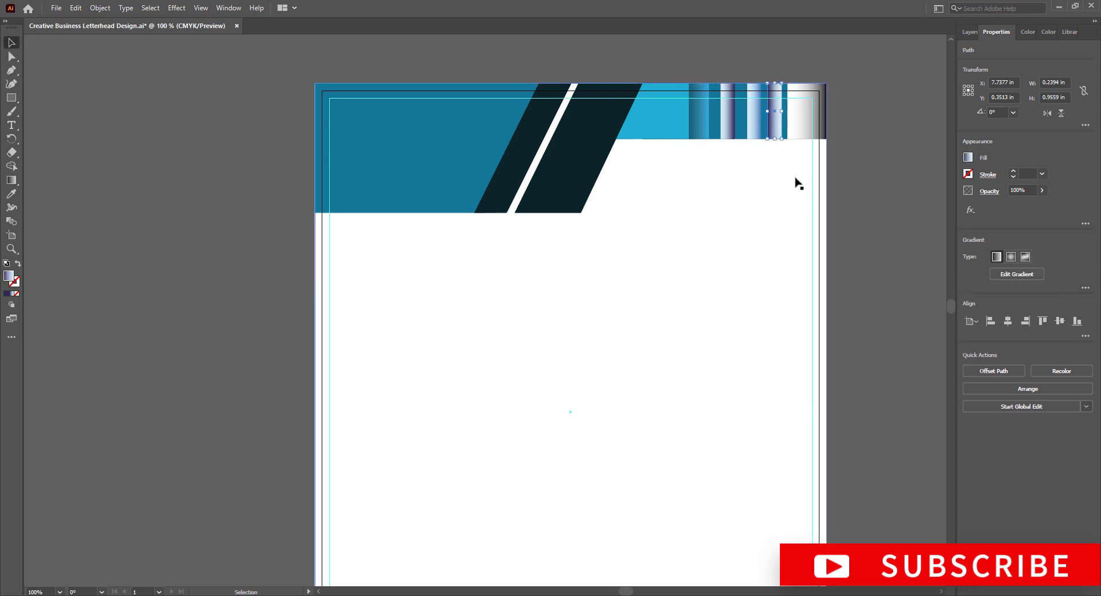
Step: Even out the gaps between the three narrow stripes, nudging the second left to X 7.3109 in and the first slightly left
click(754, 120)
key(Left)
key(Left)
key(Left)
key(Left)
key(Left)
key(Left)
click(728, 120)
key(Left)
key(Left)
key(Left)
key(Left)
click(749, 121)
click(772, 130)
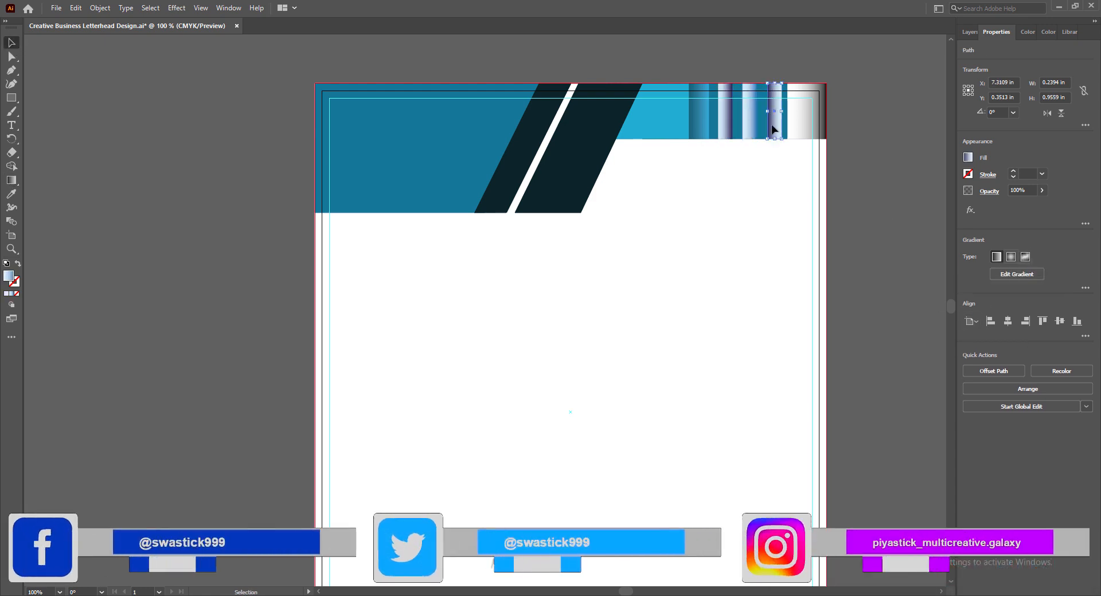
click(875, 174)
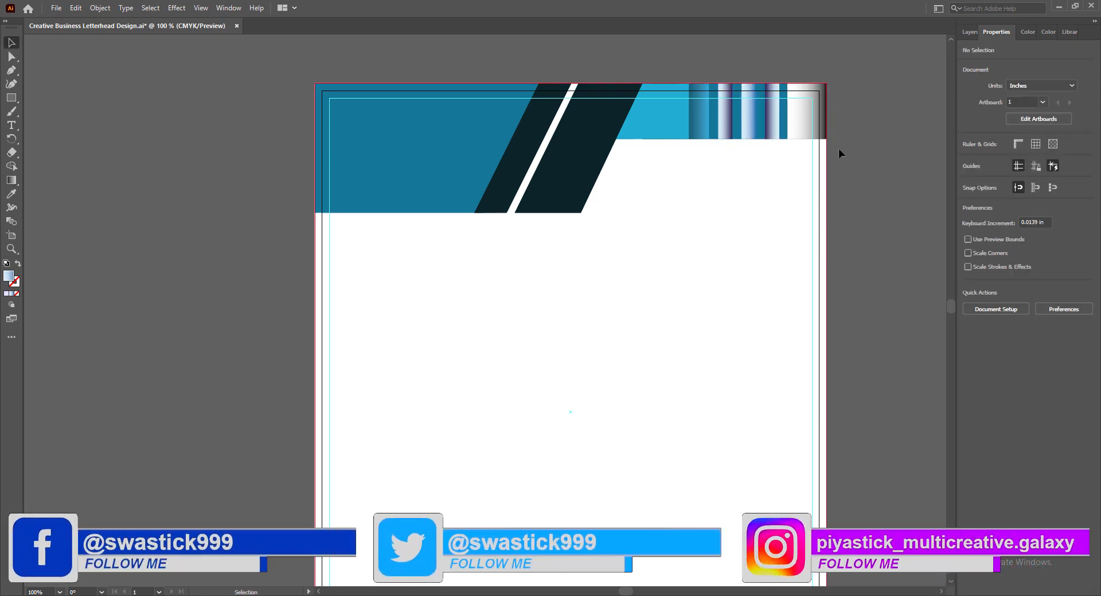
Step: Recolor the silver block's gradient with the dark band's color at one end and light grey at the other, and save the document
click(803, 131)
double_click(11, 181)
click(518, 437)
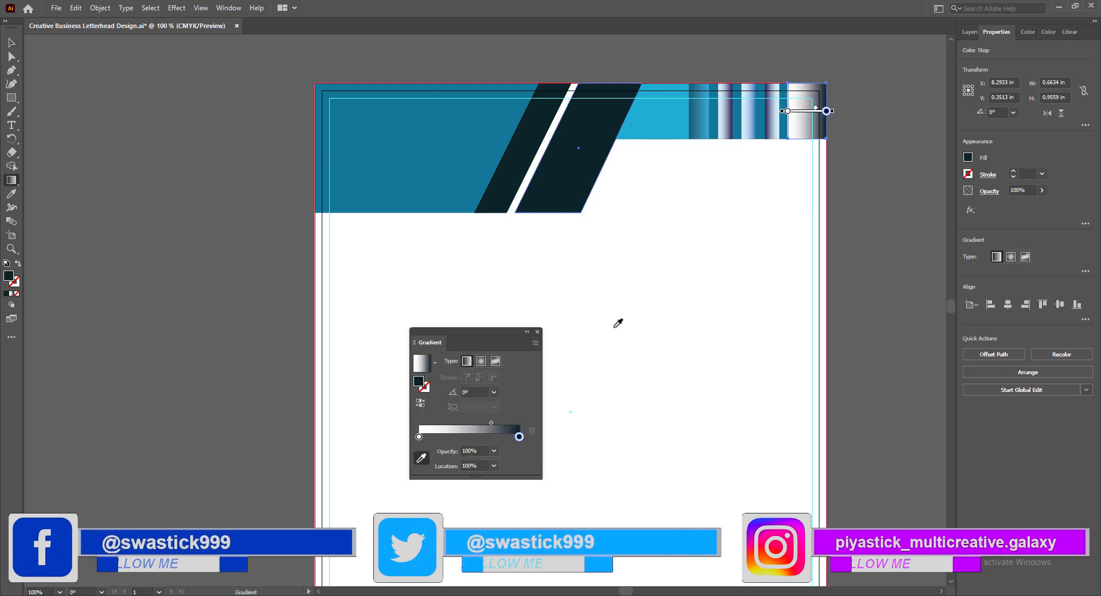
double_click(418, 436)
click(454, 500)
click(467, 500)
click(532, 356)
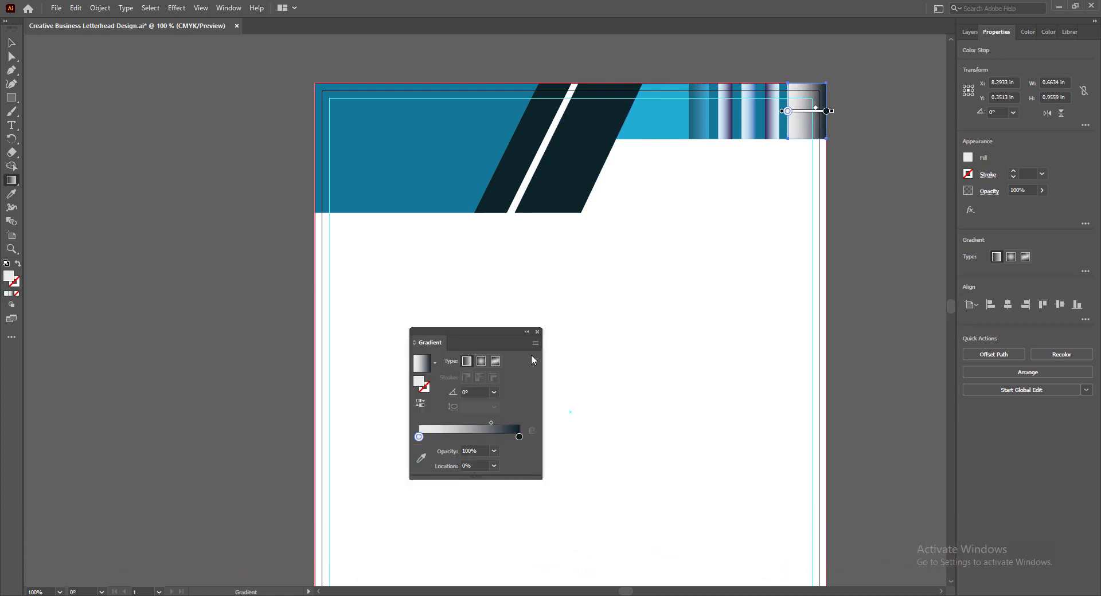
click(537, 332)
key(v)
click(850, 305)
scroll(850, 305, down, 1)
key(ctrl+s)
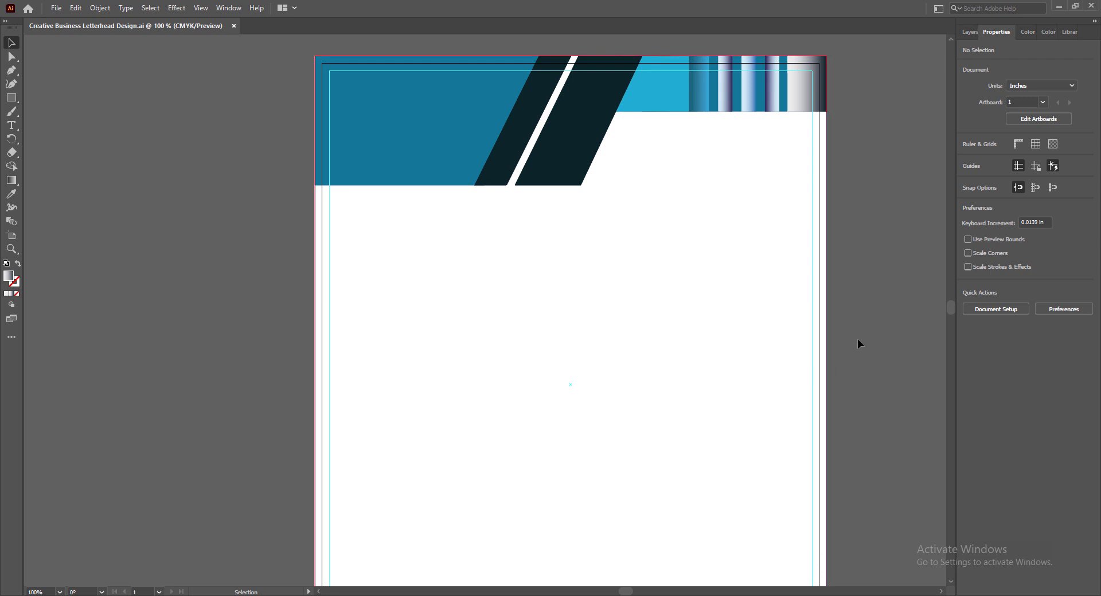
Step: Review the letterhead down to its lower edge and set the zoom to 80% to see the whole page
scroll(856, 352, down, 5)
scroll(857, 352, down, 1)
scroll(857, 352, up, 1)
drag(625, 591, 624, 591)
scroll(581, 512, up, 6)
click(59, 592)
click(85, 452)
double_click(39, 592)
text(80)
key(Return)
scroll(379, 276, down, 1)
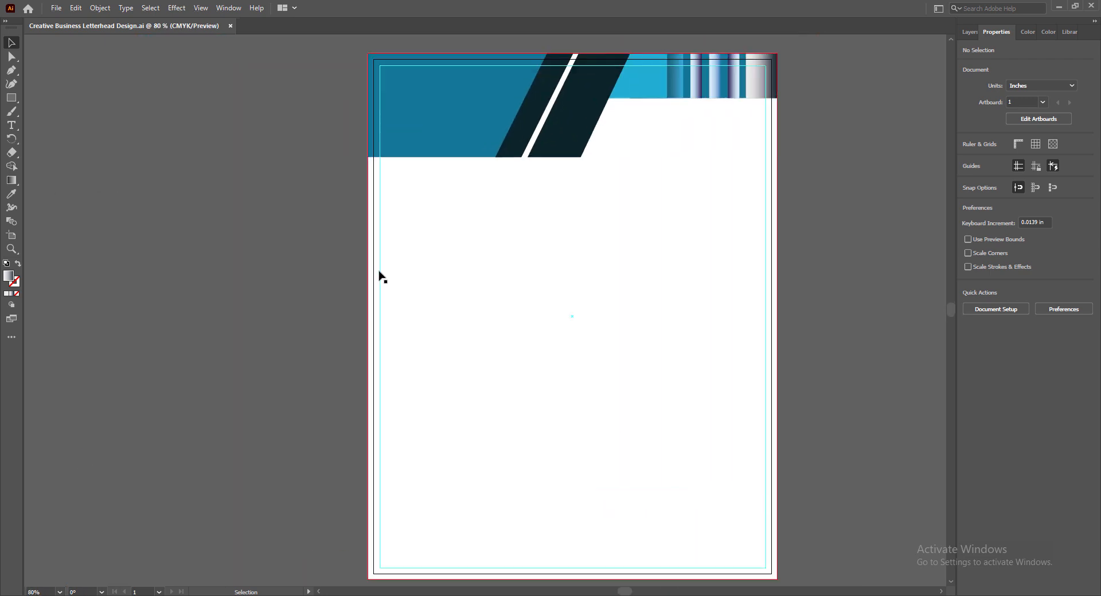
Step: Select all header shapes and duplicate them about 2.8 in lower on the page
click(453, 137)
shift+click(541, 103)
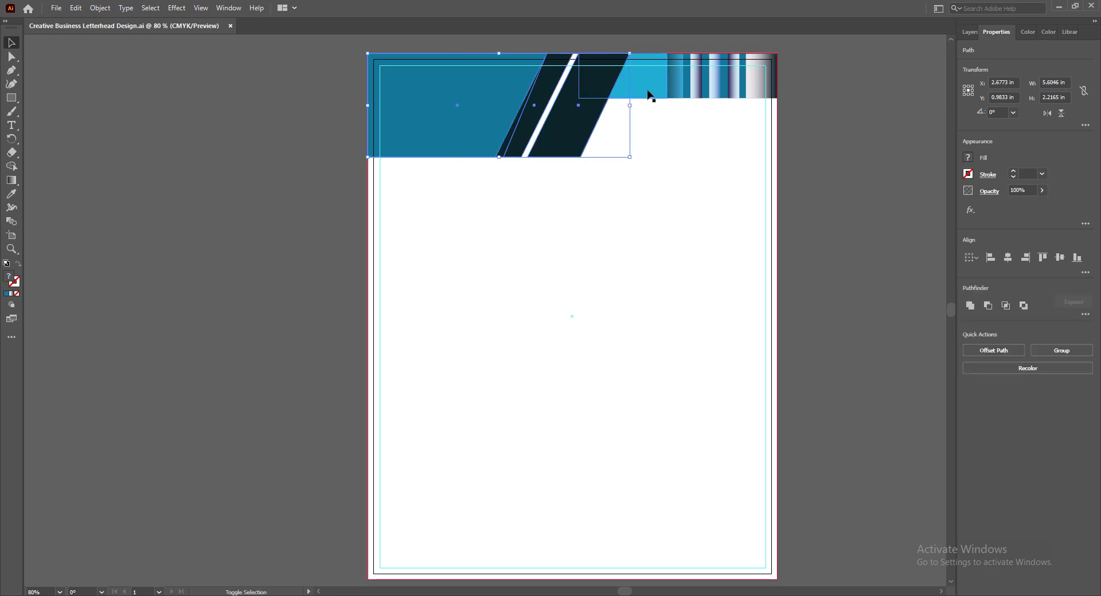
shift+click(687, 96)
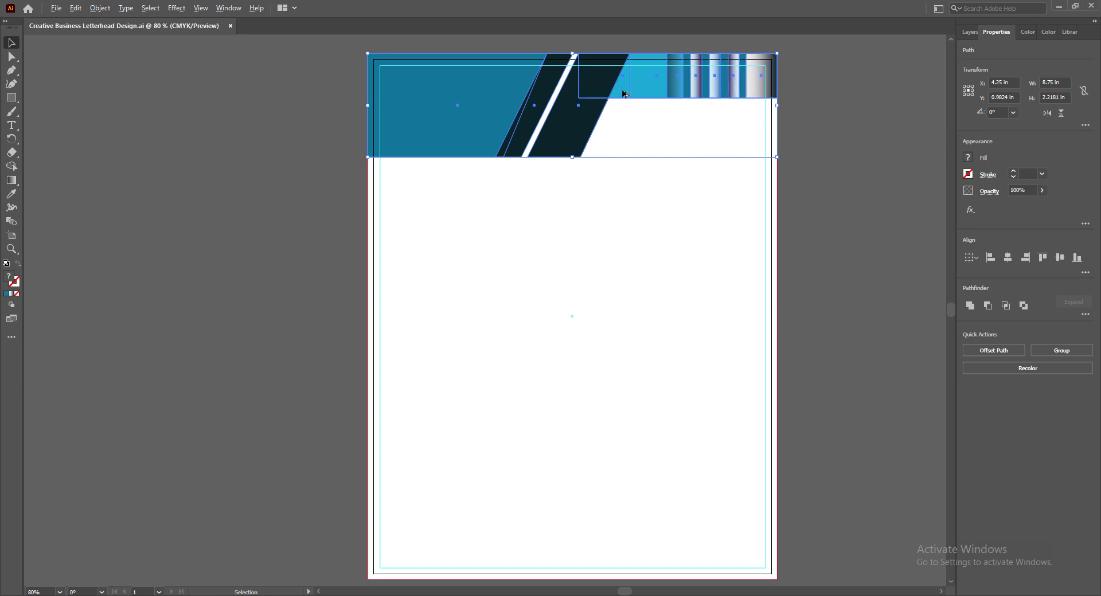
drag(623, 93, 630, 225)
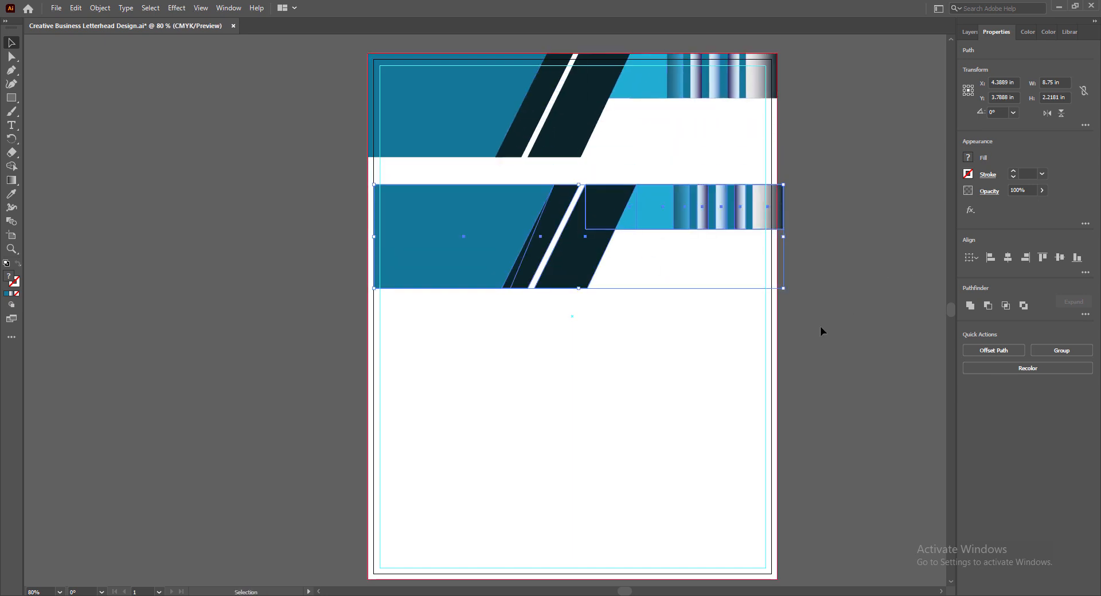
Step: Reflect the duplicated header shapes across the vertical axis
right_click(474, 248)
mouse_move(537, 413)
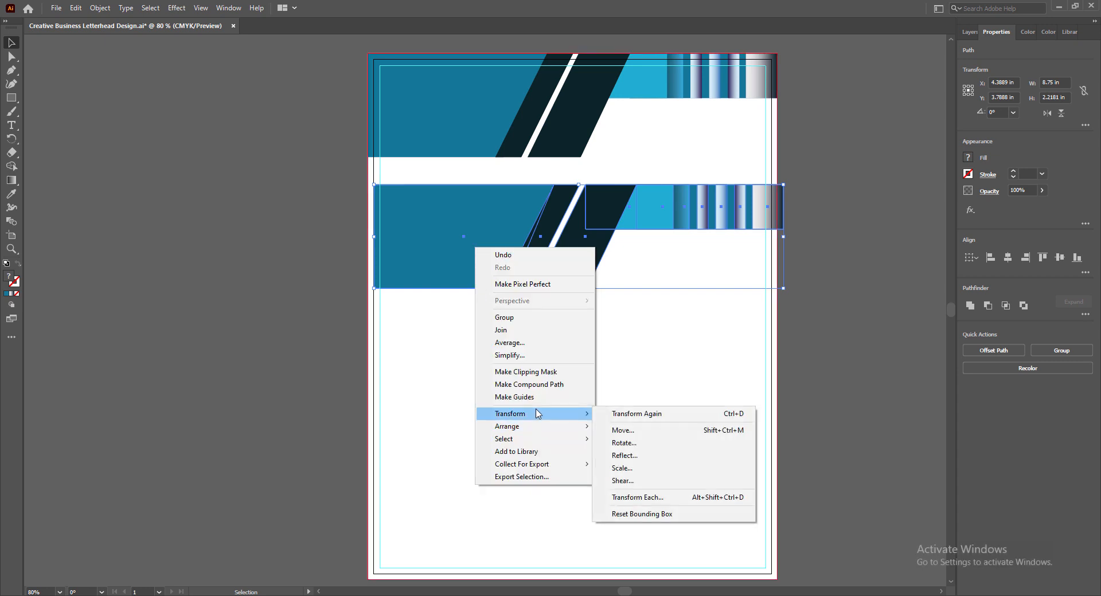
click(642, 455)
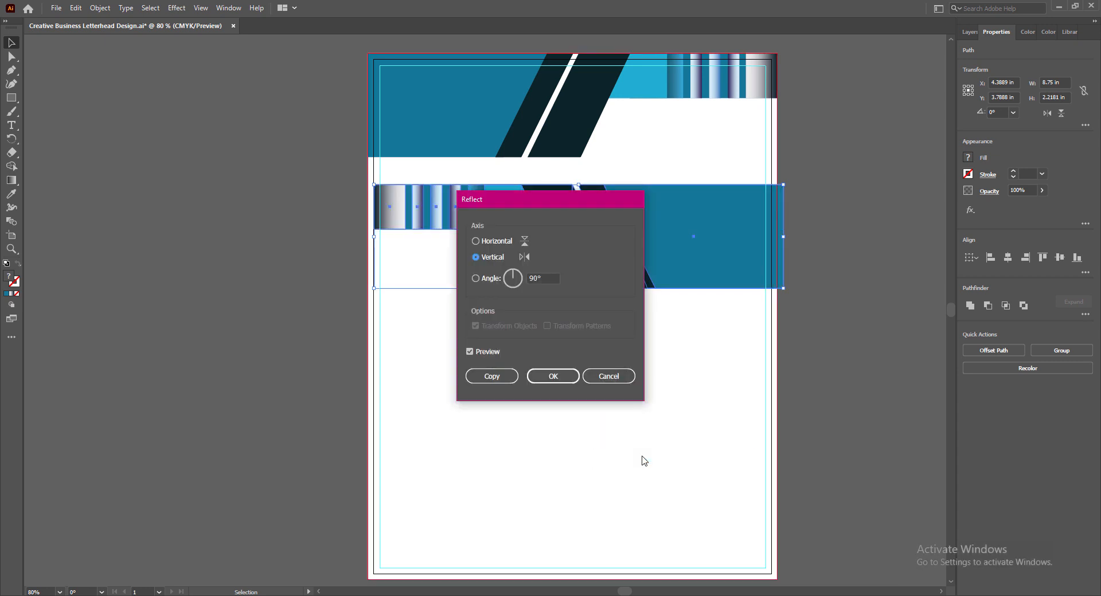
click(554, 376)
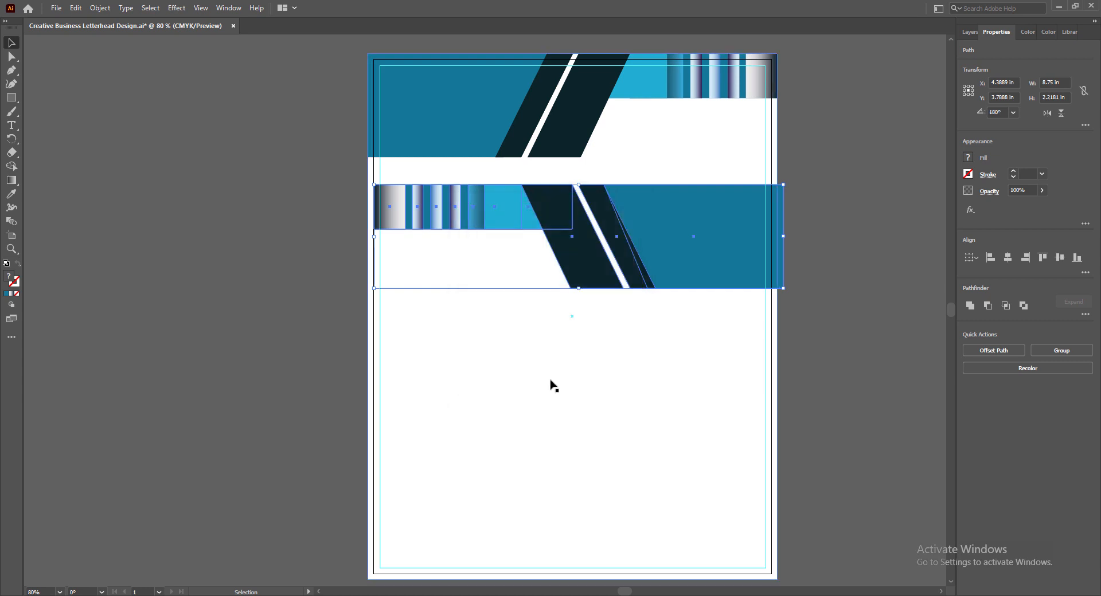
Step: Rotate the mirrored header copy by 180°
right_click(678, 238)
mouse_move(745, 414)
click(828, 442)
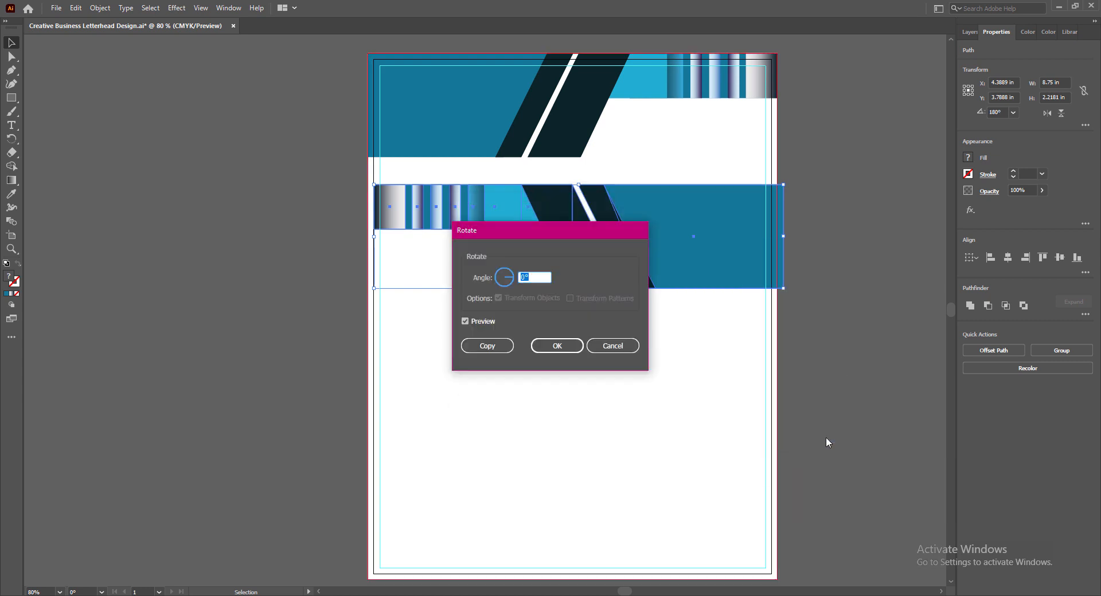
click(464, 323)
drag(537, 278, 492, 278)
text(90)
click(465, 322)
key(BackSpace)
click(559, 344)
Step: Reflect the rotated copy across the vertical axis and place it at the page's lower bleed edge as a footer
right_click(499, 267)
mouse_move(528, 430)
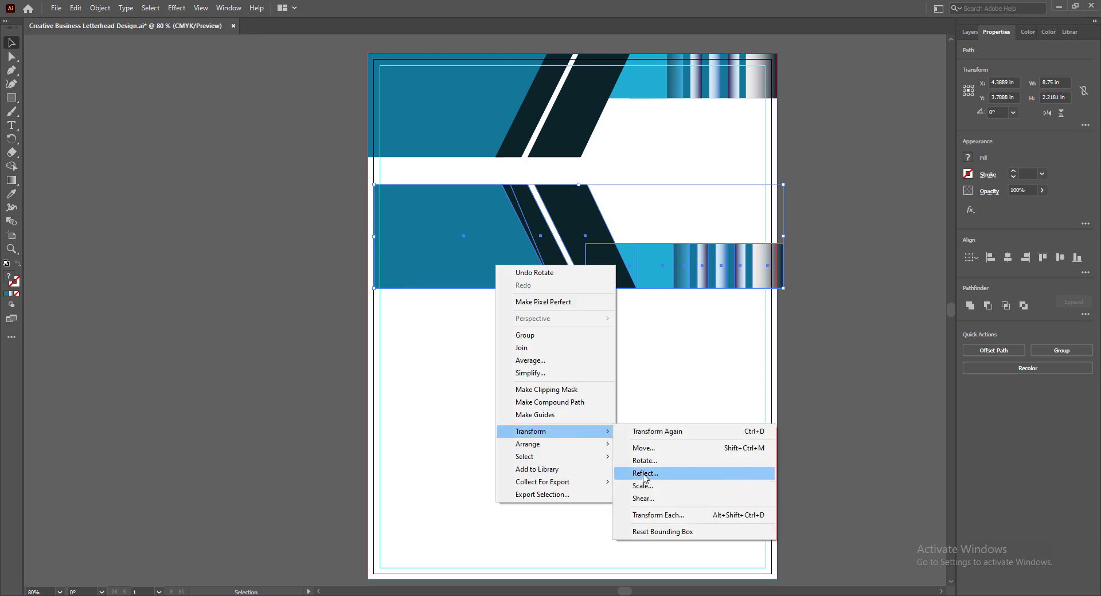
click(639, 471)
click(553, 377)
drag(684, 261, 682, 498)
Step: Scale the footer artwork down from its upper edge to about 1.74 in high, keeping its lower edge on the bleed
scroll(746, 470, down, 5)
scroll(714, 436, up, 3)
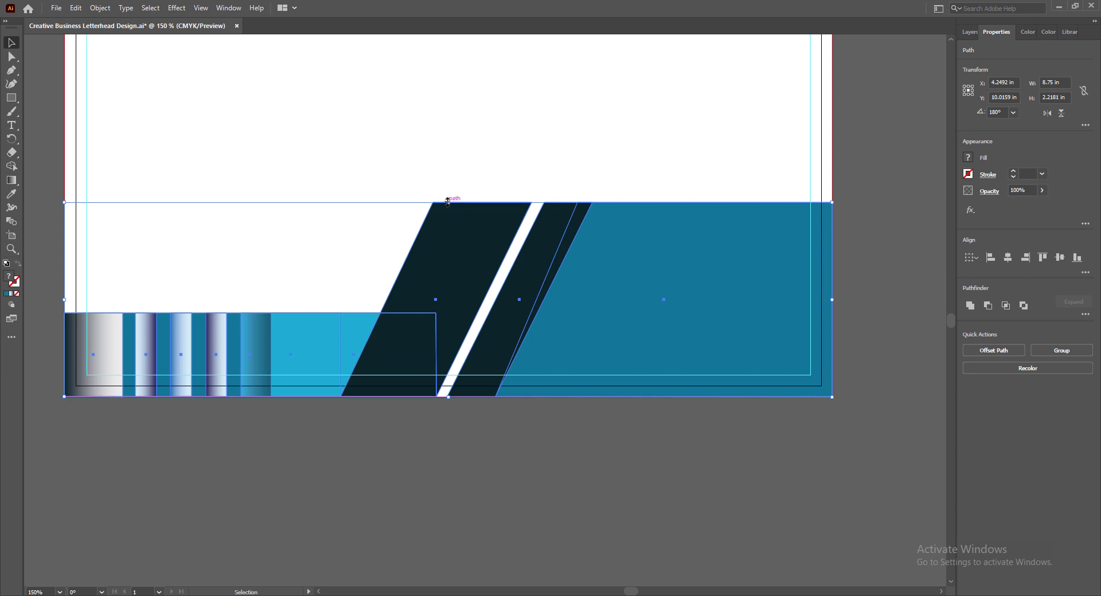
drag(448, 203, 448, 244)
click(629, 487)
Step: Shift the upper-left anchor of the footer's narrow dark band slightly left to narrow the white gap
click(497, 363)
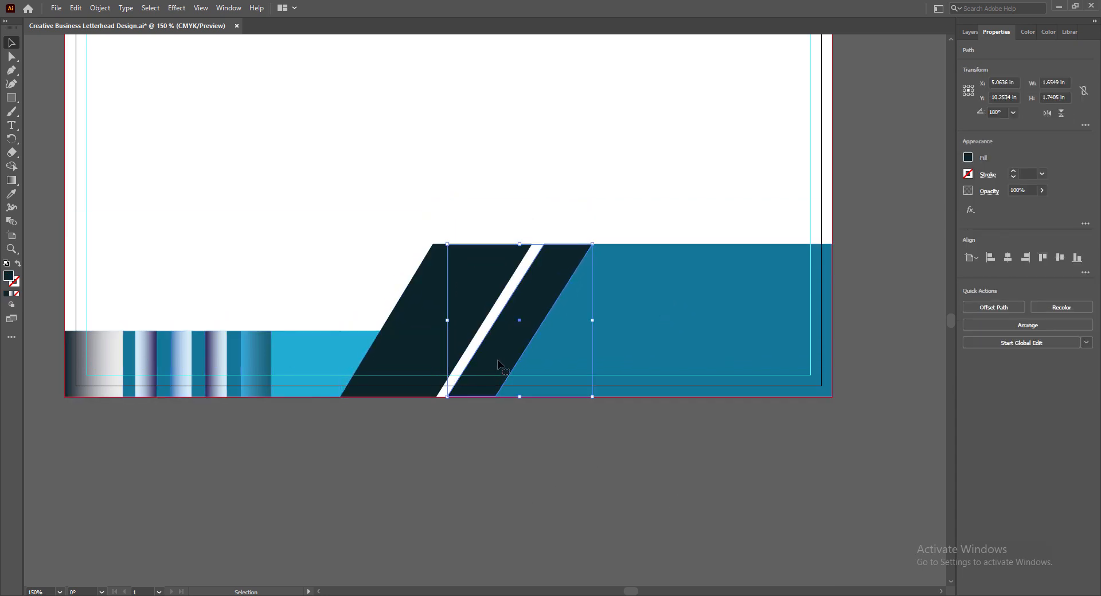
key(a)
drag(543, 245, 540, 245)
click(498, 450)
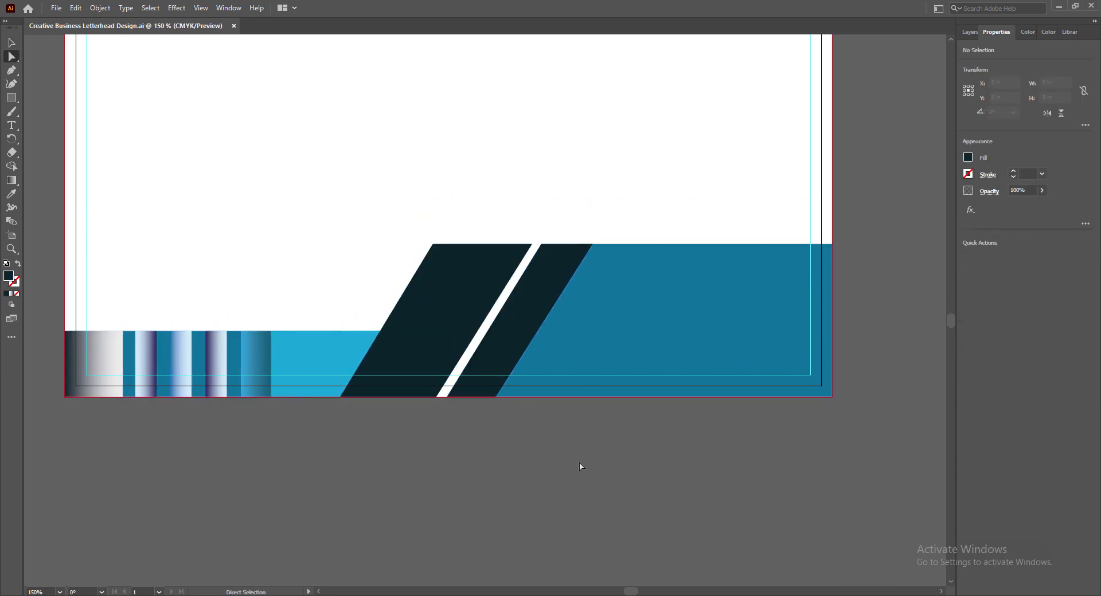
Step: Flatten all the footer shapes from their upper edge to about 1.32 in high and compare them with the header
key(ctrl+minus)
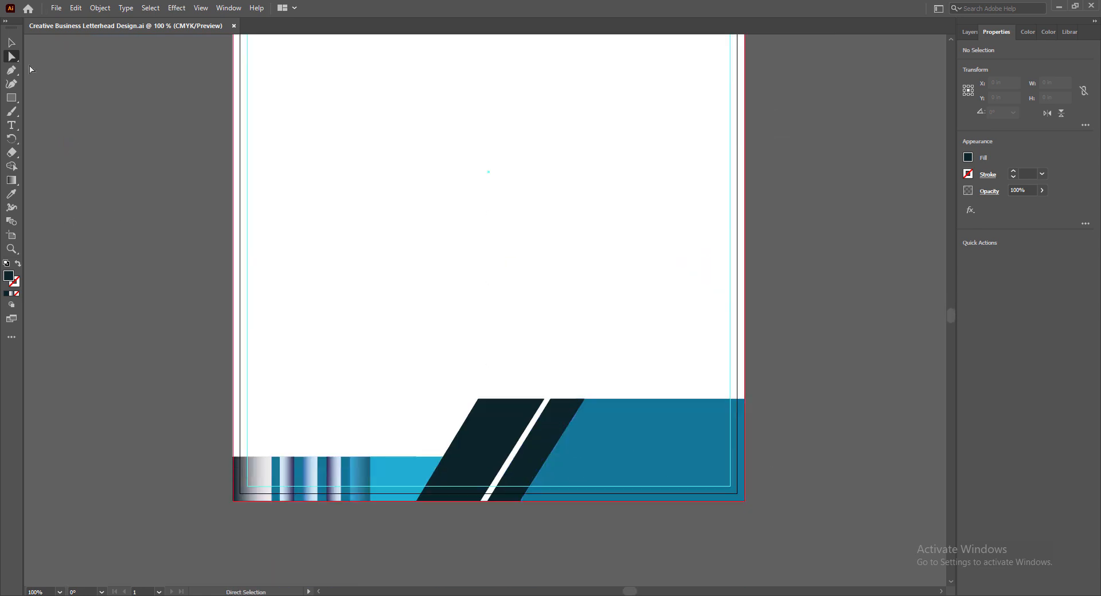
key(v)
click(682, 460)
shift+click(346, 484)
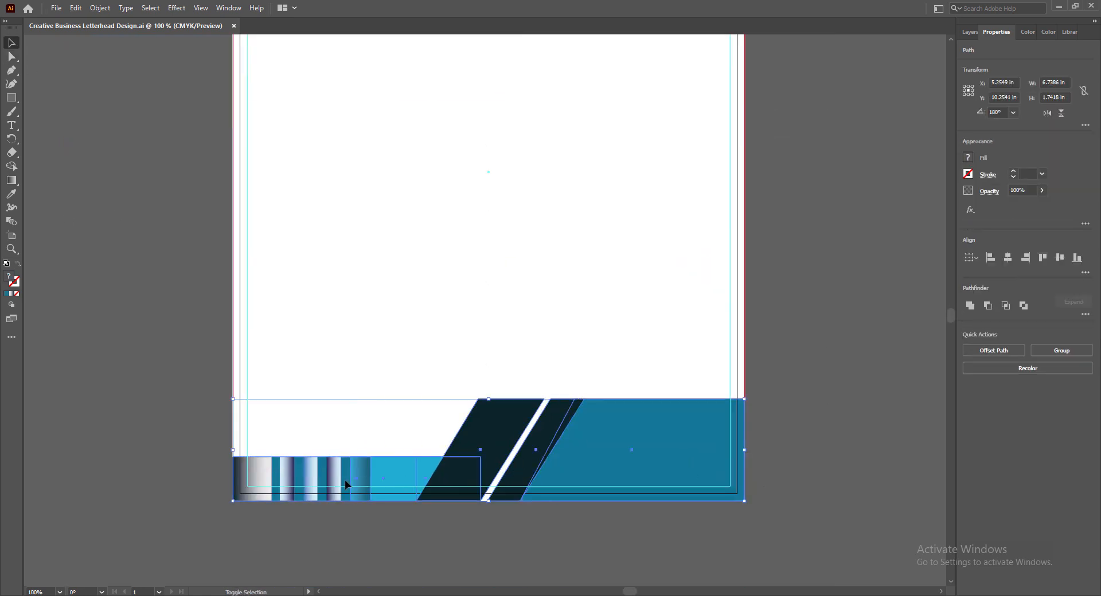
drag(489, 399, 490, 423)
click(819, 507)
scroll(820, 506, up, 8)
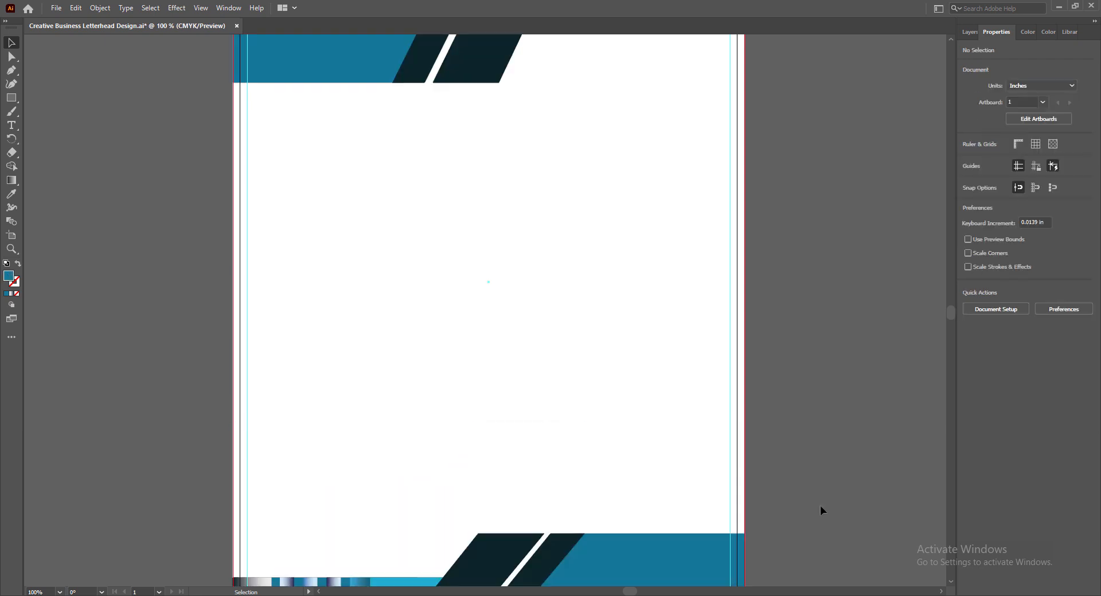
Step: Select all the footer shapes and stretch them slightly taller from their upper edge
scroll(820, 506, down, 9)
click(576, 450)
shift+click(510, 470)
shift+click(459, 471)
shift+click(380, 472)
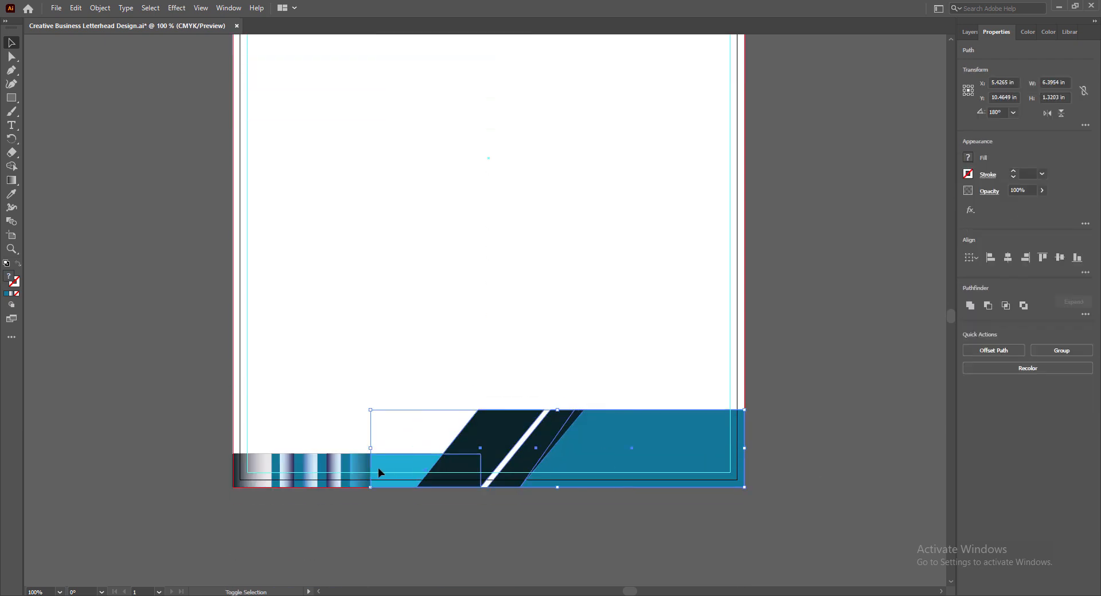
shift+click(333, 471)
shift+click(287, 471)
shift+click(252, 471)
drag(488, 411, 487, 392)
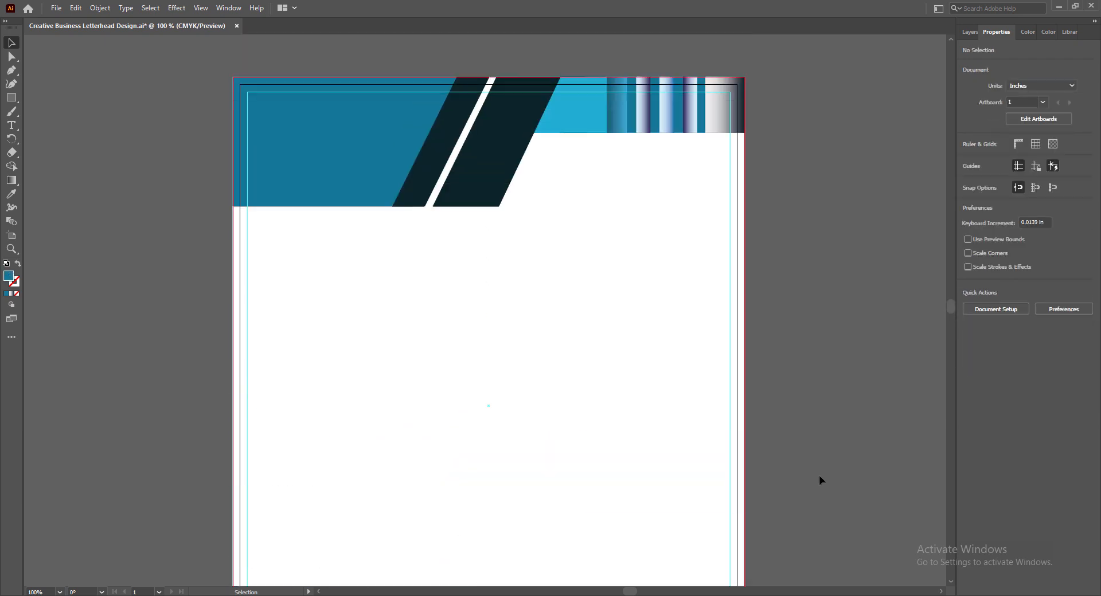
Step: Draw a teal rectangle about 2.69 in wide and 5.57 in high along the page's right bleed edge
scroll(818, 476, down, 3)
key(m)
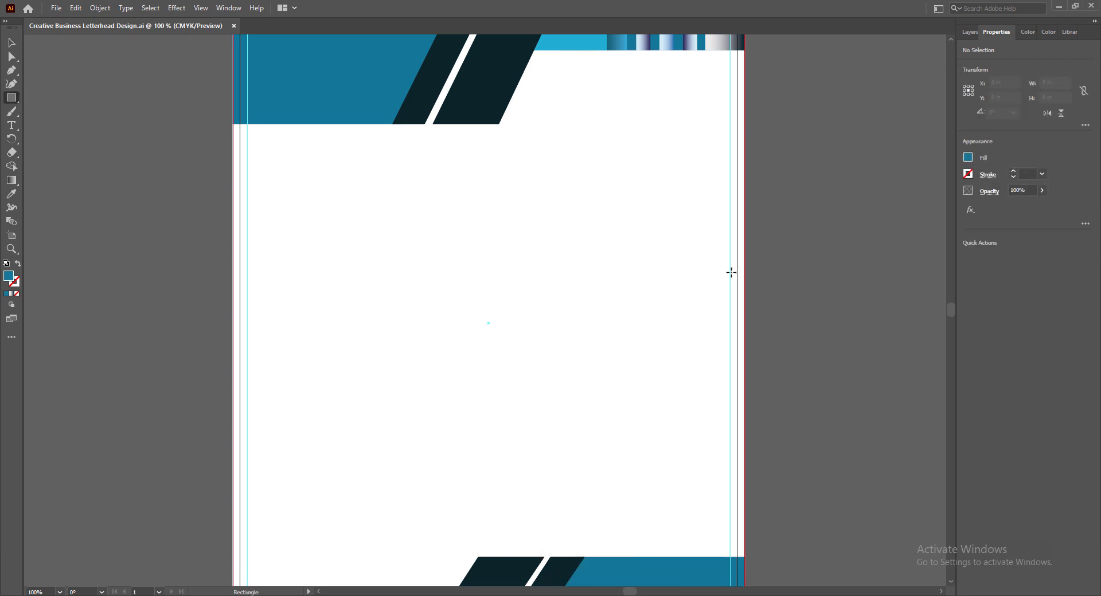
scroll(574, 86, up, 2)
mouse_move(587, 49)
mouse_down()
mouse_move(673, 287)
mouse_move(744, 375)
mouse_up()
Step: Extend the teal rectangle down to the page's lower bleed edge, to about 11.25 in high
scroll(142, 141, down, 4)
key(v)
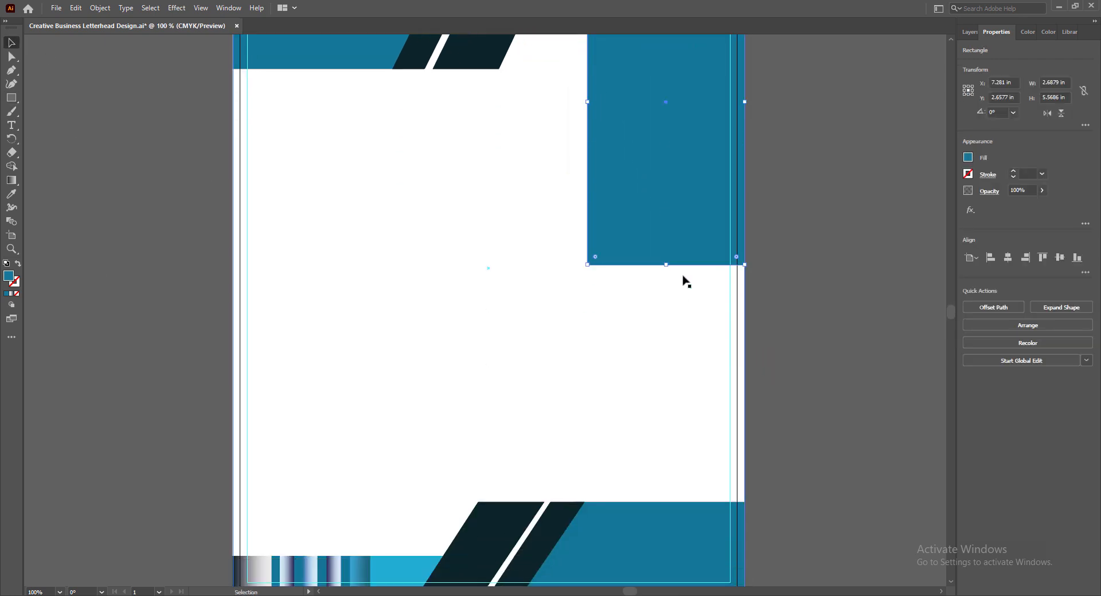
drag(665, 264, 690, 560)
scroll(790, 439, down, 4)
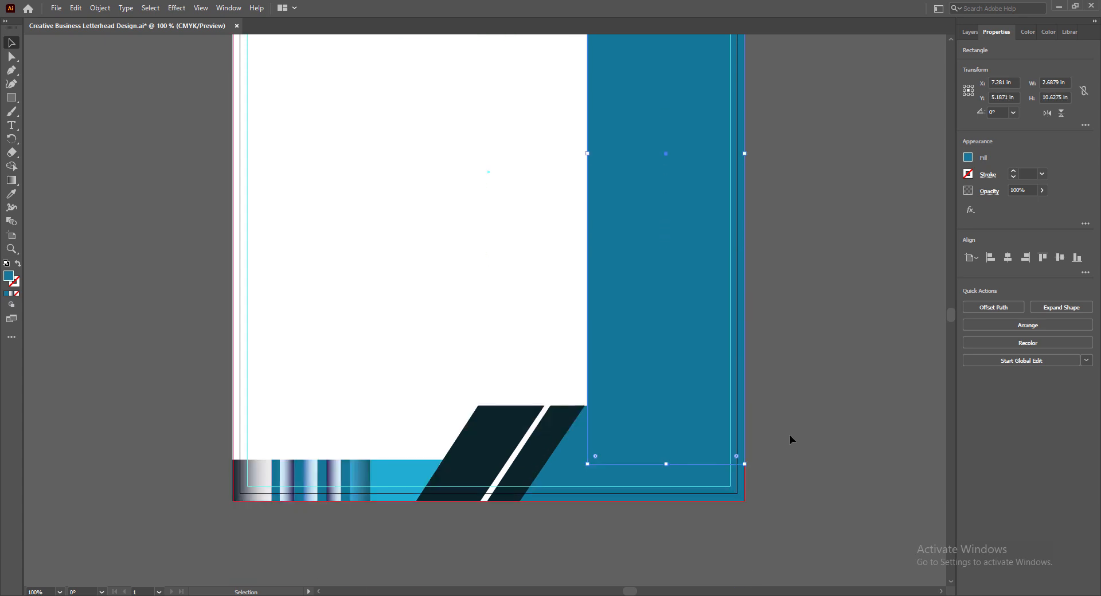
drag(666, 422, 667, 457)
scroll(786, 395, up, 7)
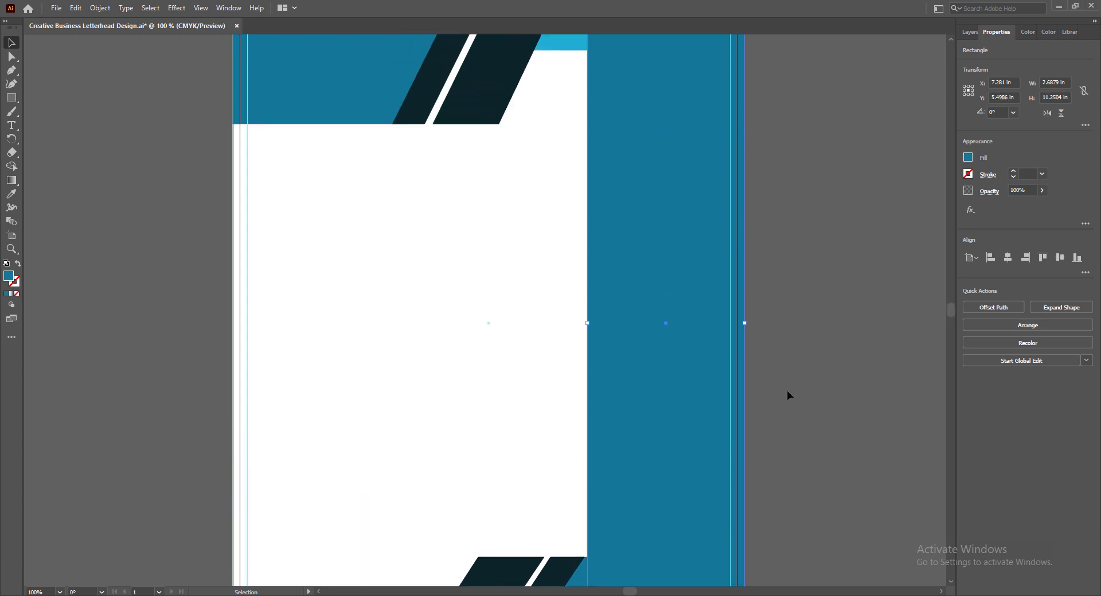
scroll(786, 396, up, 4)
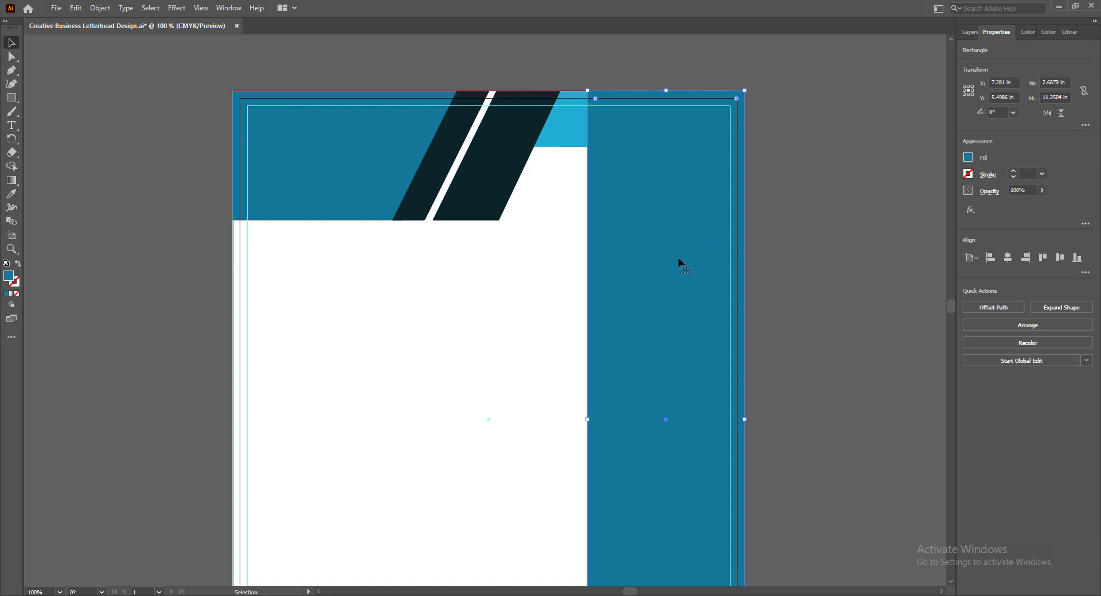
double_click(8, 276)
drag(633, 83, 529, 234)
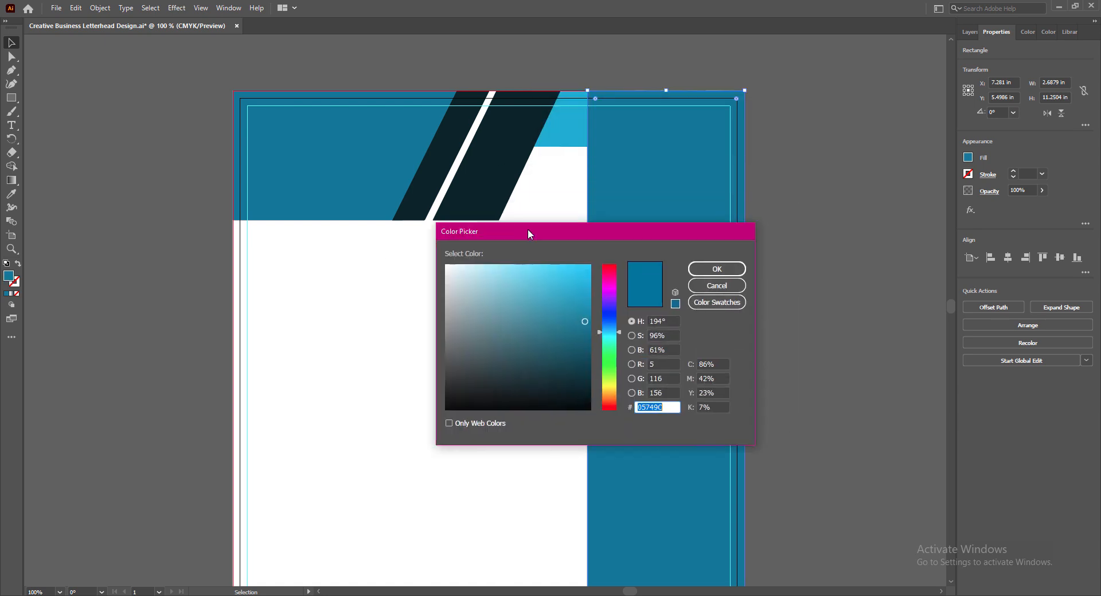
click(717, 285)
Step: Try the header block's bright blue on the rectangle and restore the teal by sampling the large header shape
key(i)
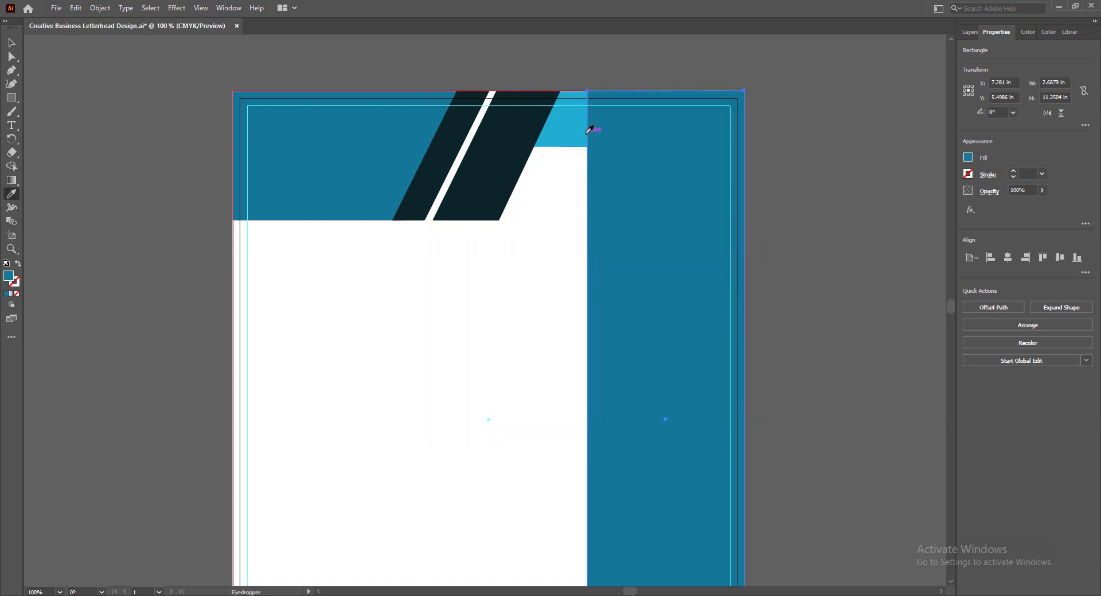
click(575, 129)
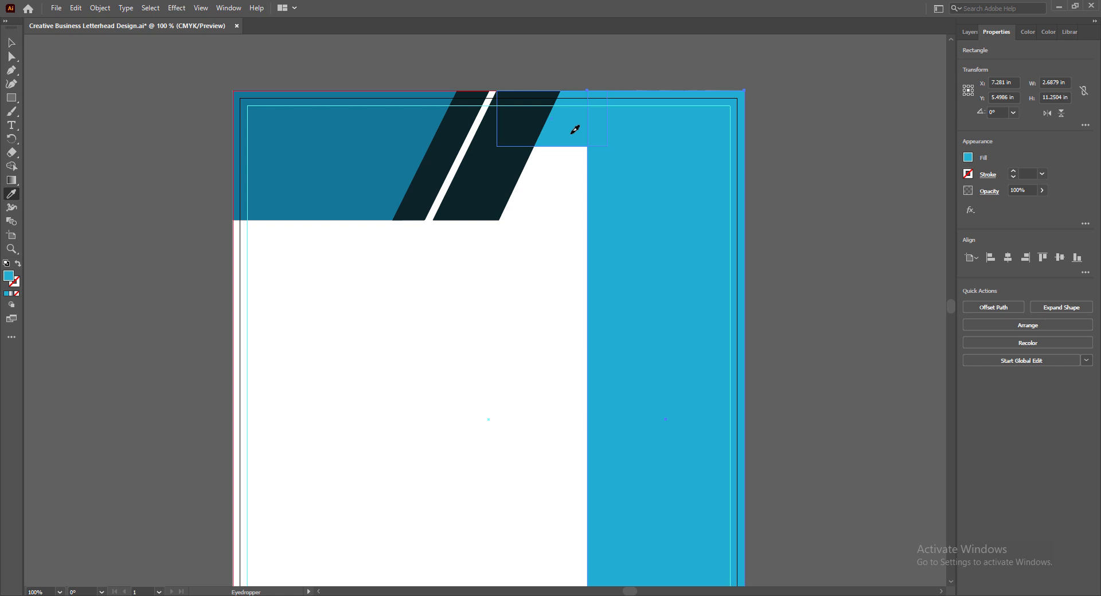
click(403, 172)
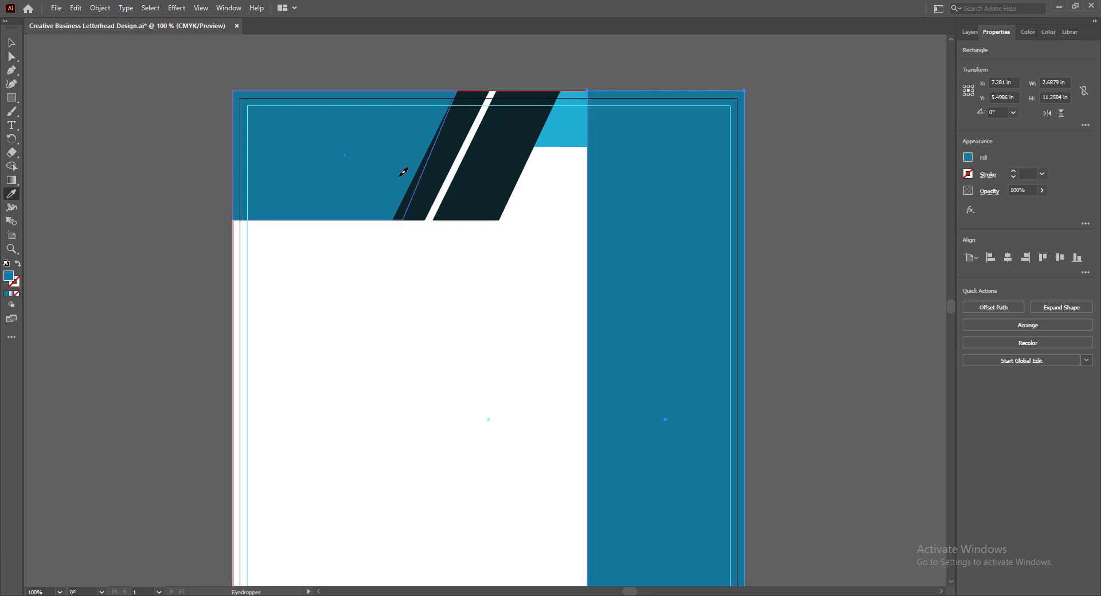
Step: Shorten the teal rectangle at both ends to fit between the header's gradient strip and the footer's upper edge
click(11, 43)
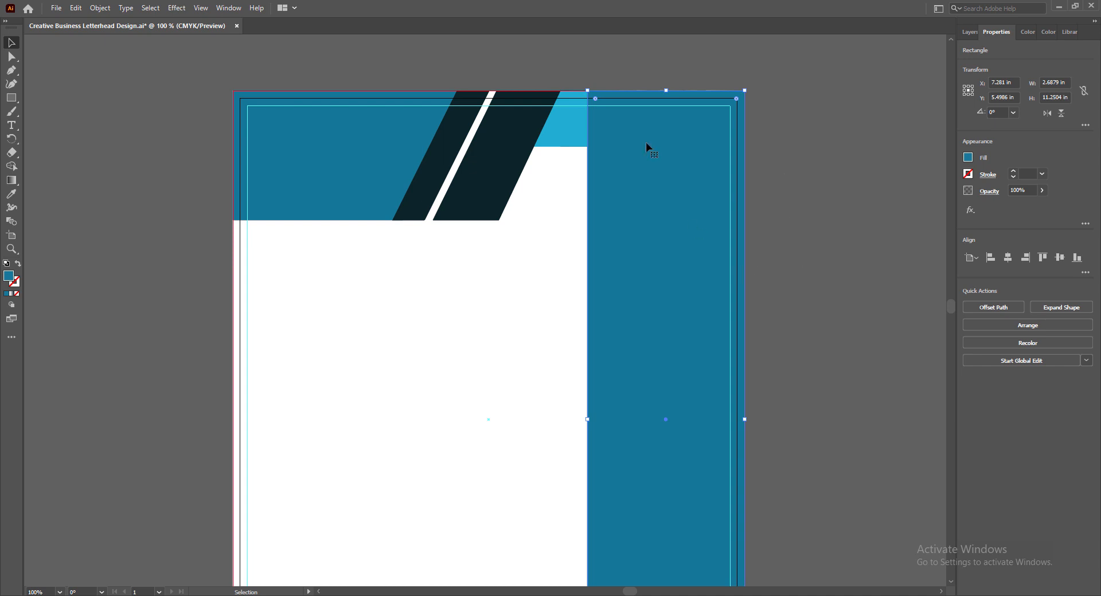
drag(665, 90, 668, 149)
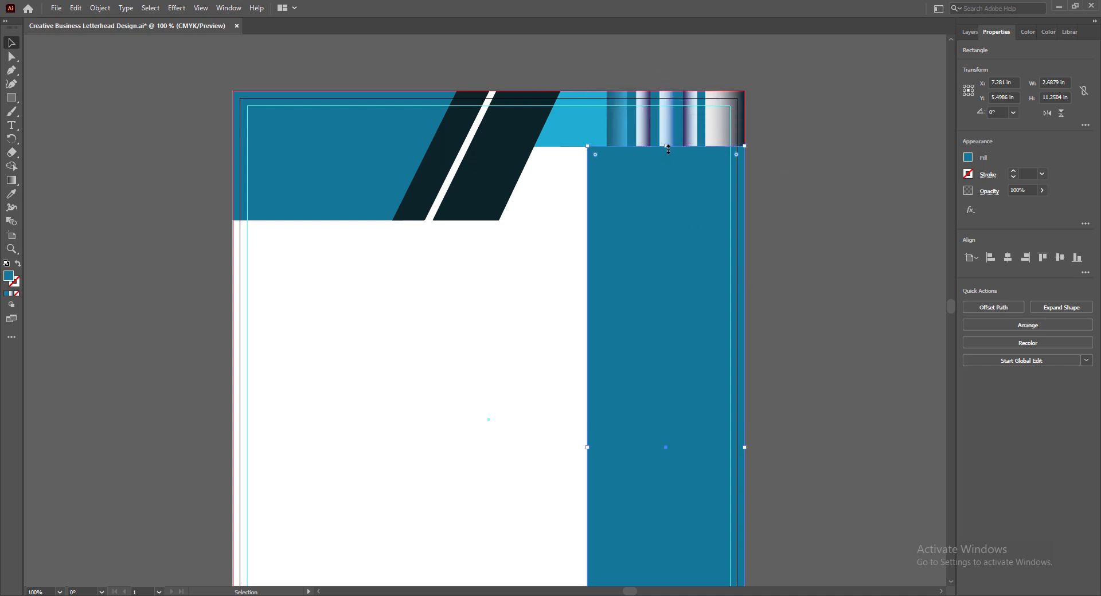
scroll(869, 245, down, 10)
drag(665, 469, 653, 377)
click(857, 444)
scroll(837, 456, up, 6)
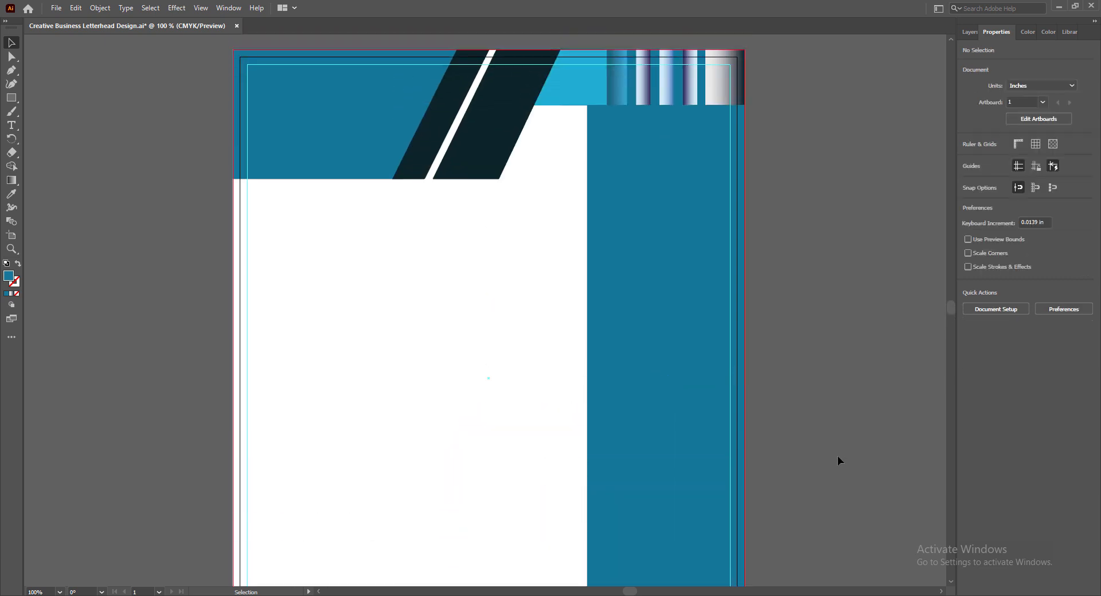
Step: Narrow the teal side panel to about 2.35 in wide so its inner edge meets the start of the header's gradient strip
click(657, 427)
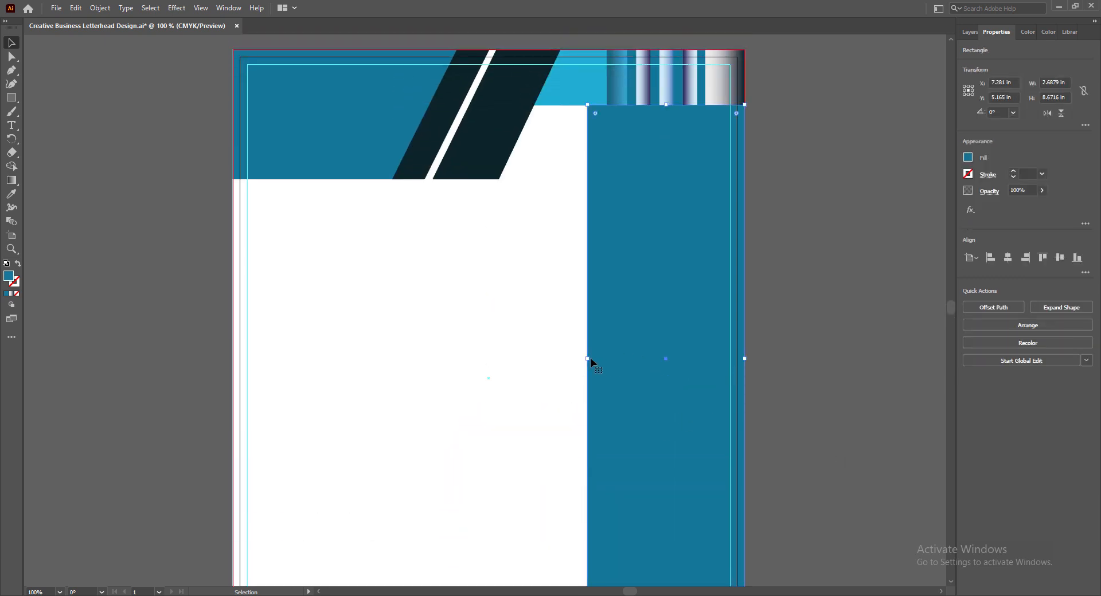
drag(590, 359, 606, 359)
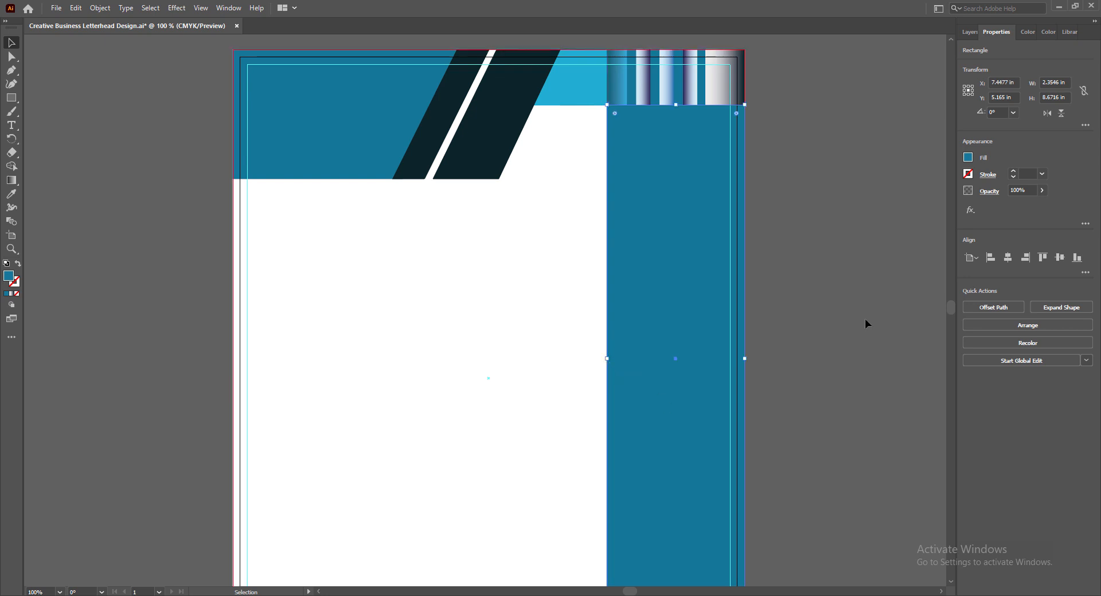
click(860, 318)
scroll(860, 329, down, 3)
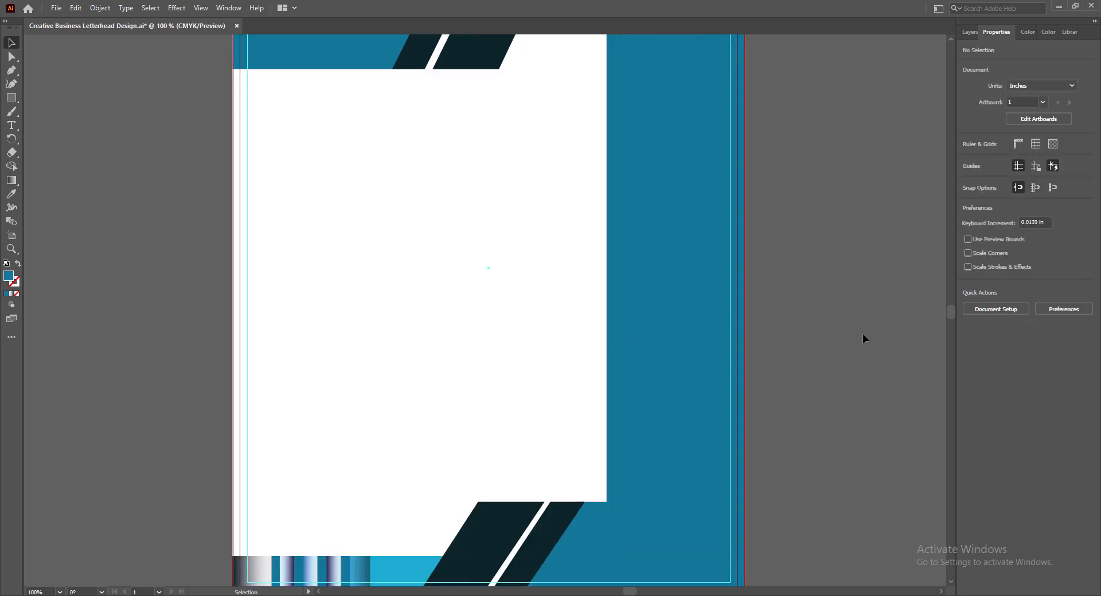
scroll(865, 339, up, 3)
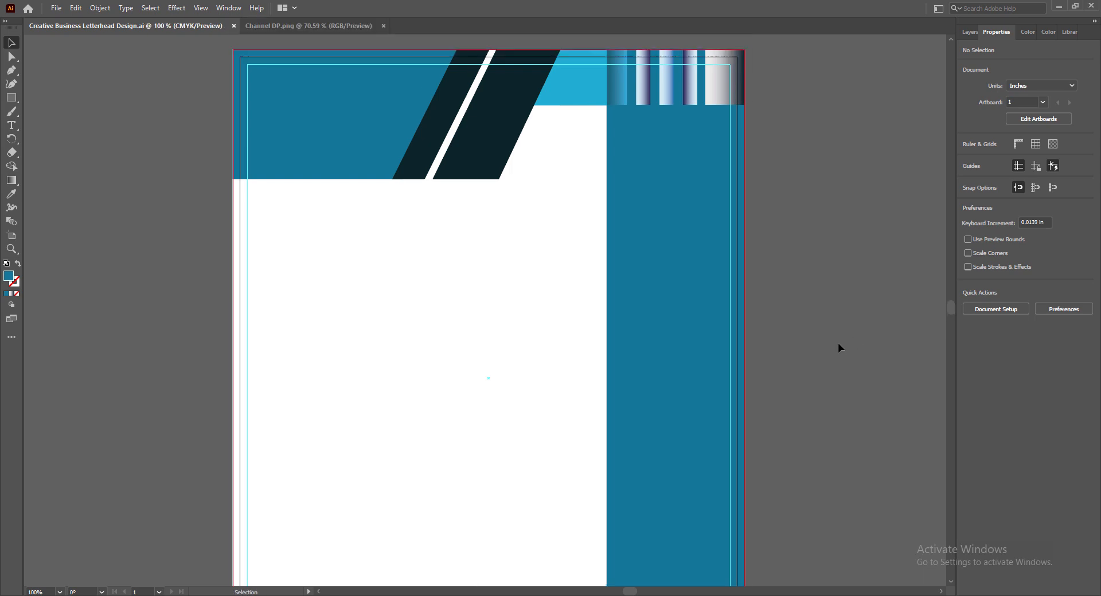
Step: Bring the logo from Channel DP.png into the letterhead and scale it to about 0.89 in wide inside the teal header block
click(346, 27)
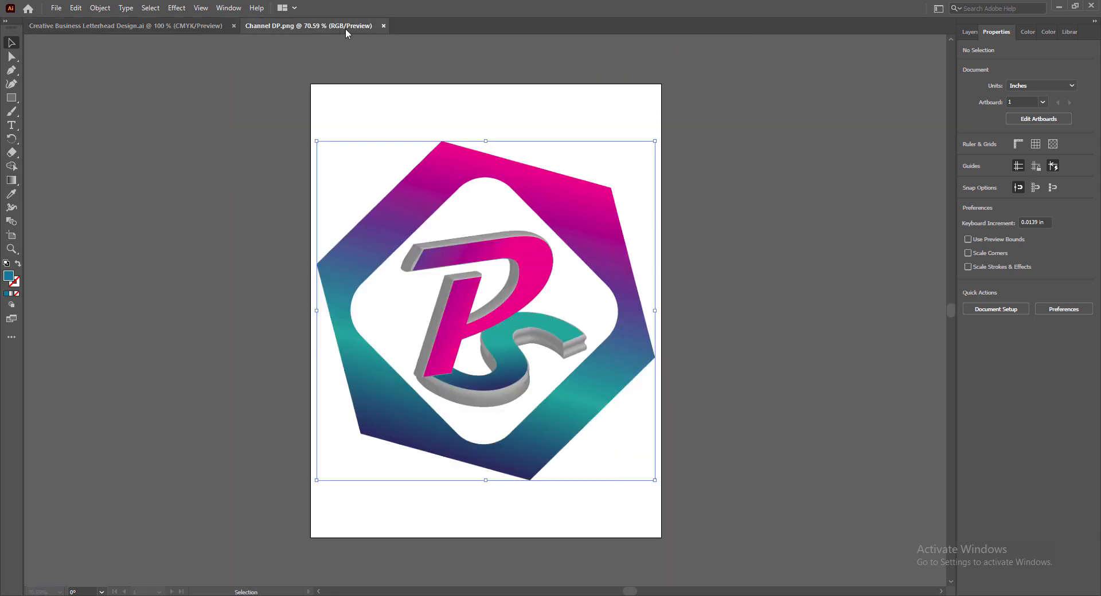
drag(597, 239, 195, 27)
drag(462, 335, 365, 480)
drag(502, 529, 380, 86)
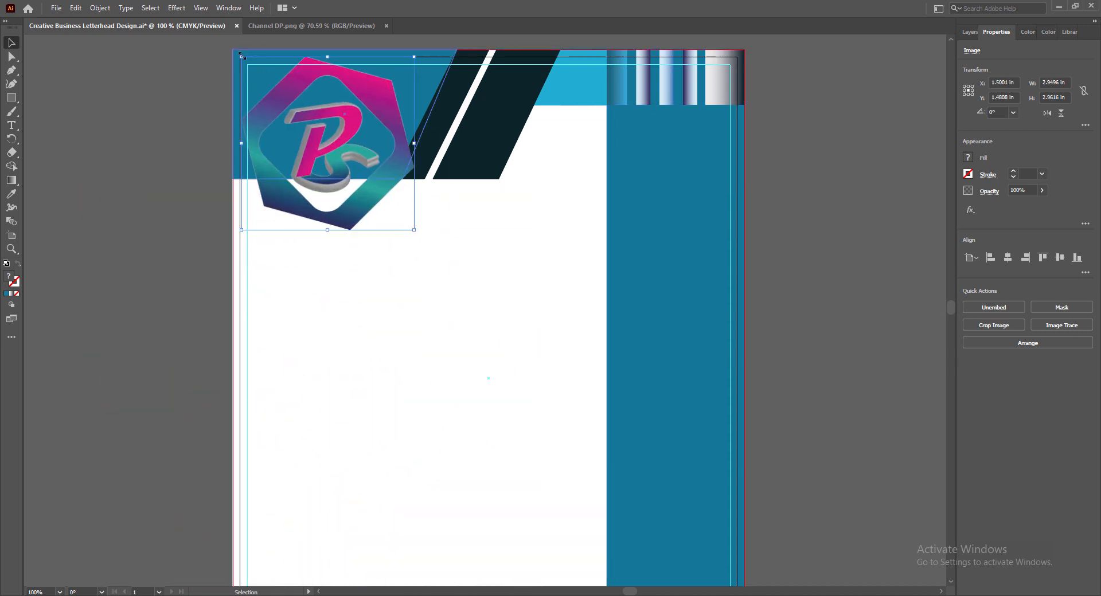
drag(242, 57, 338, 154)
drag(403, 179, 347, 92)
drag(358, 142, 334, 119)
Step: Adjust the logo's color balance in CMYK for the fill only: cyan -11, magenta -18, yellow -51, black -51 percent
click(76, 8)
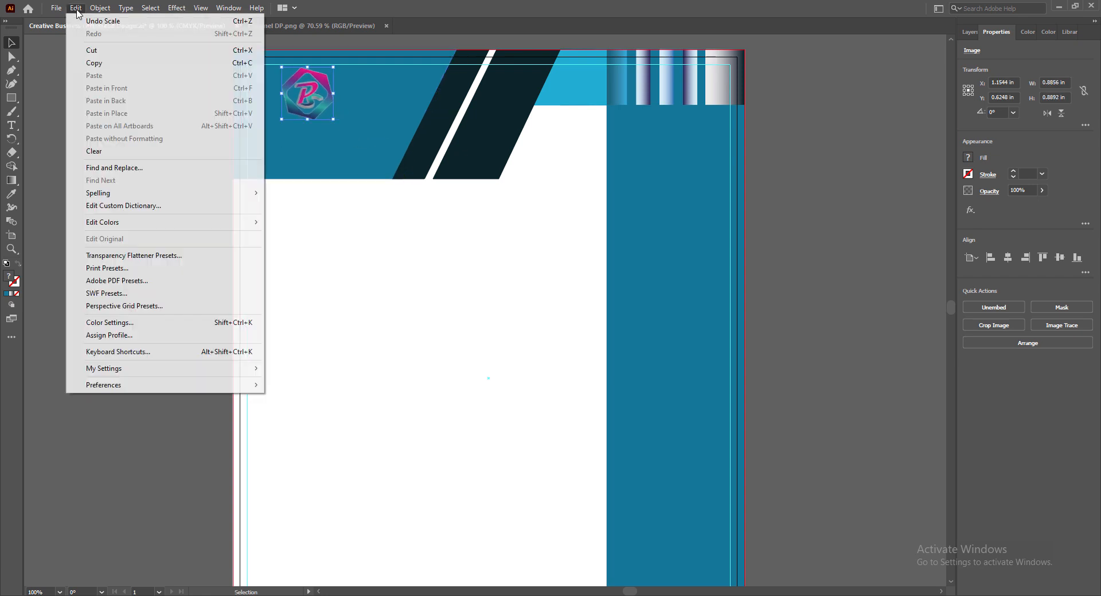
mouse_move(202, 228)
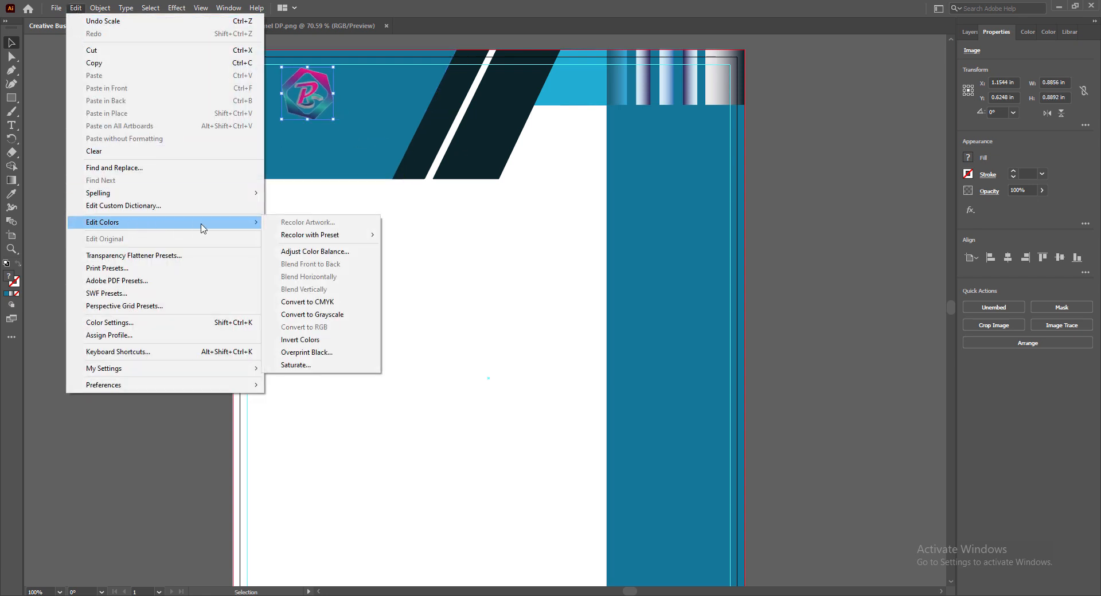
click(310, 252)
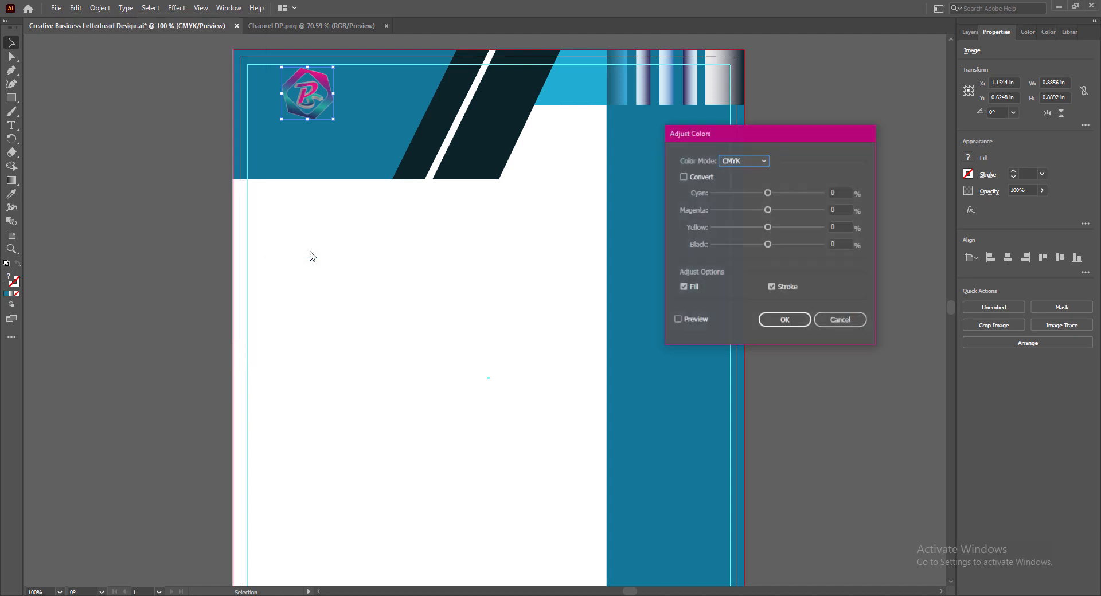
click(772, 287)
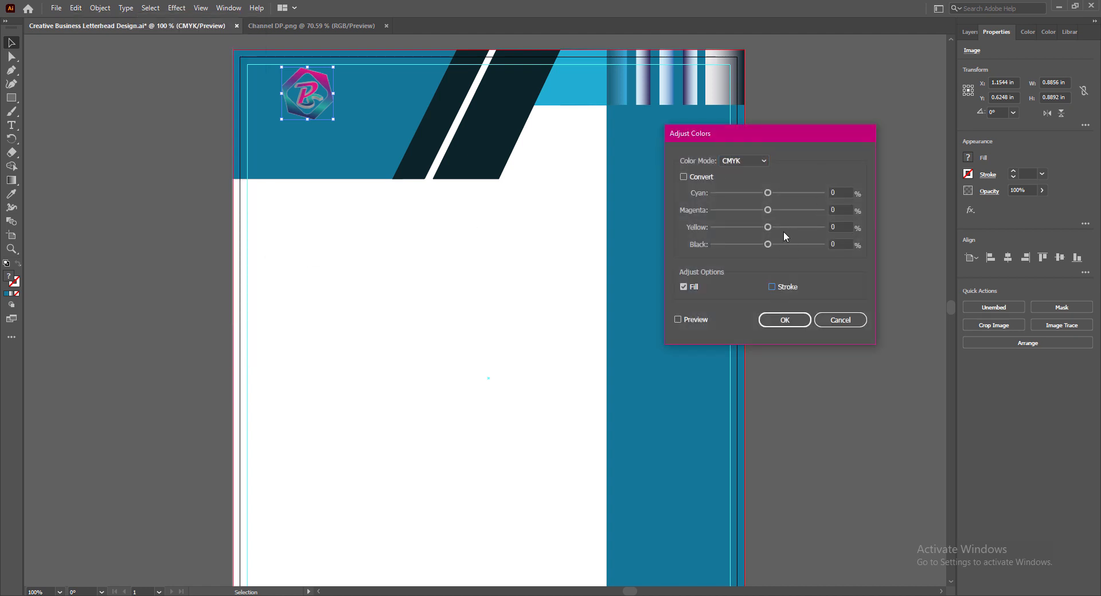
mouse_move(775, 194)
mouse_down()
mouse_move(758, 198)
mouse_move(758, 246)
mouse_move(759, 193)
mouse_up()
click(768, 193)
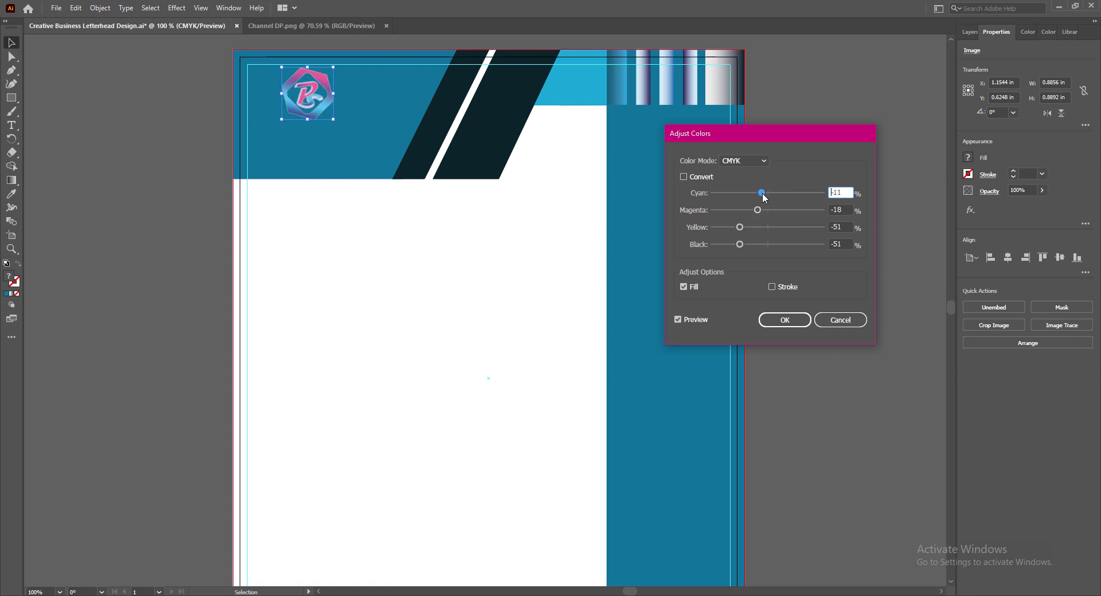
click(784, 319)
Step: Apply an Outer Glow effect to the logo in Screen mode with 75% opacity and 0.02 in blur
click(76, 8)
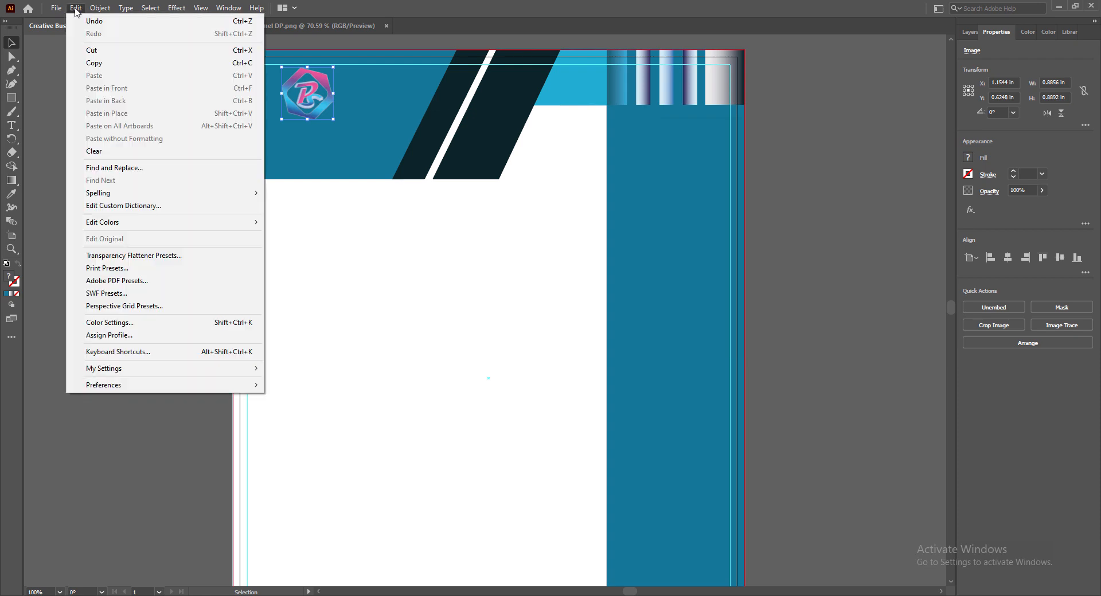
mouse_move(179, 9)
mouse_move(192, 137)
click(346, 178)
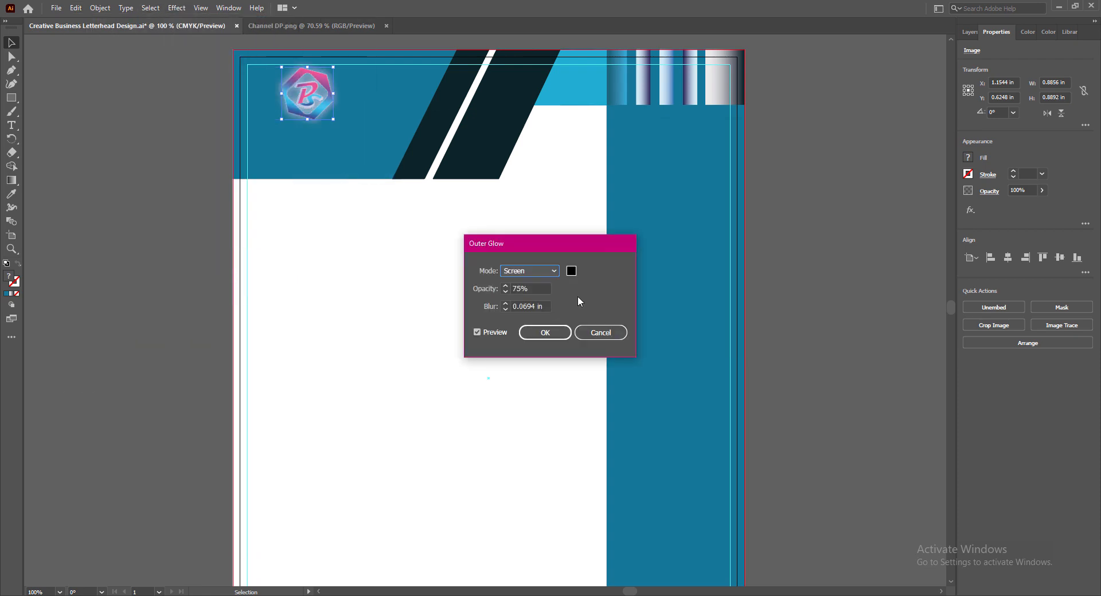
click(570, 270)
click(715, 288)
drag(542, 307, 522, 307)
text(2)
click(505, 292)
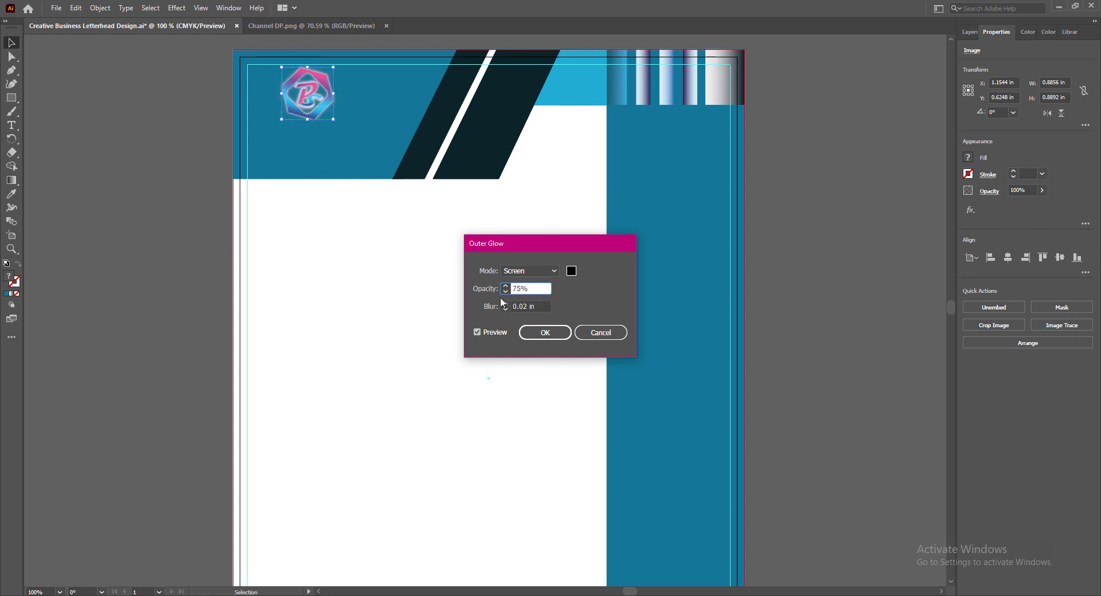
click(545, 333)
click(808, 199)
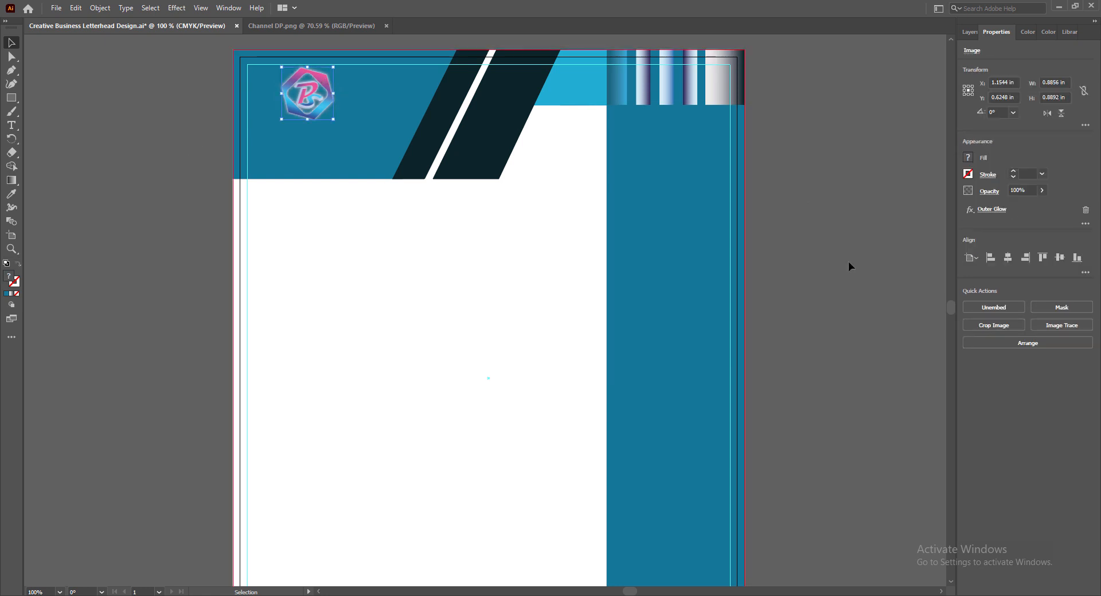
Step: Add the text PIYASTICK below the logo in Bahnschrift Bold SemiCondensed with a near-white swatch fill
key(t)
click(252, 135)
text(PIYASTICK)
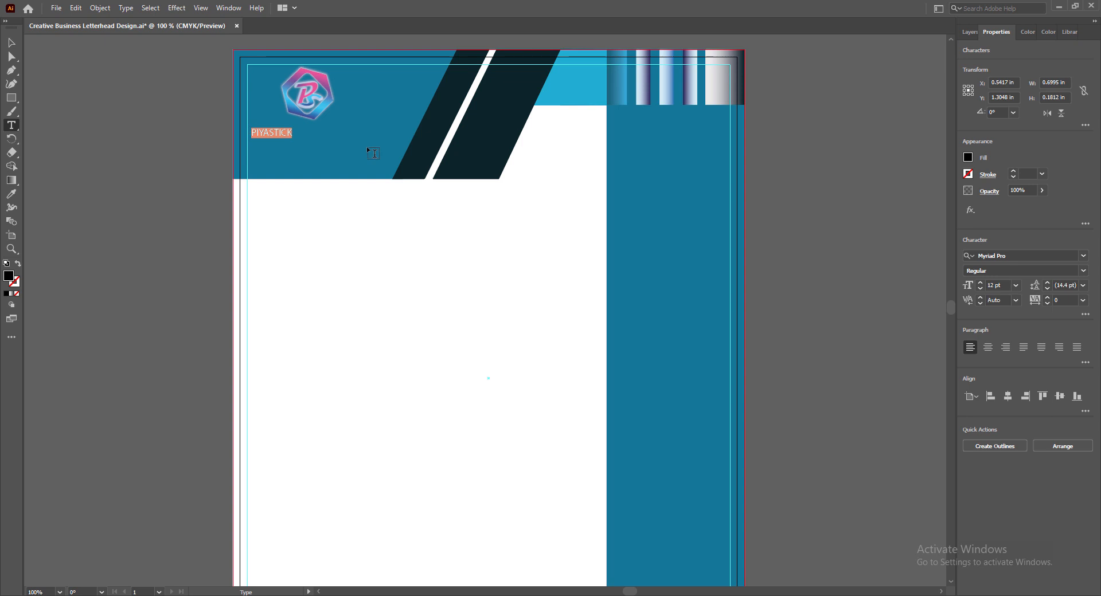
click(1083, 256)
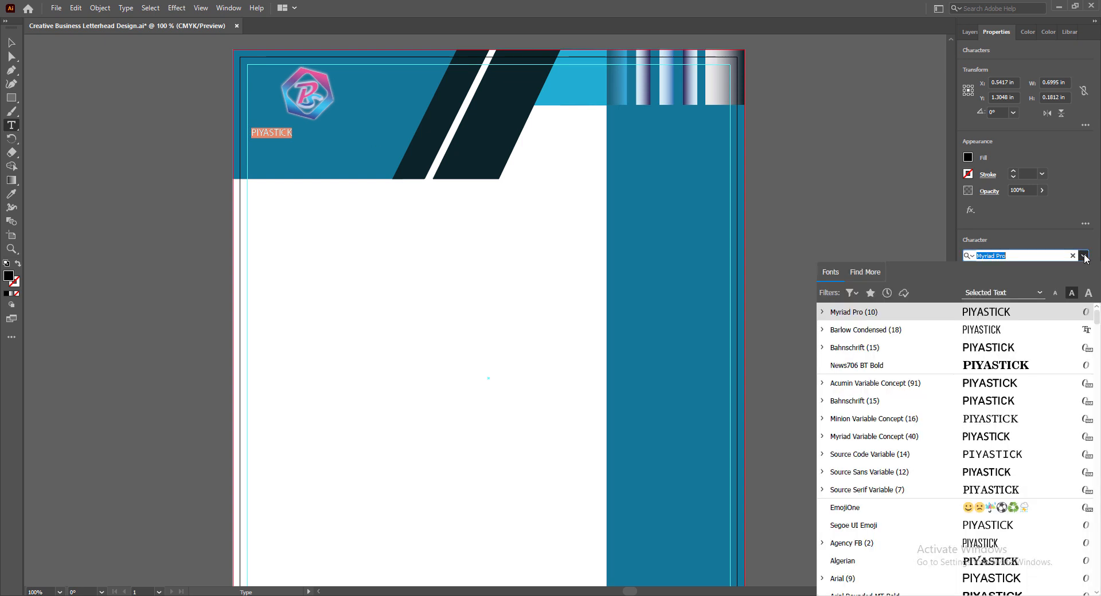
click(1026, 348)
click(1068, 271)
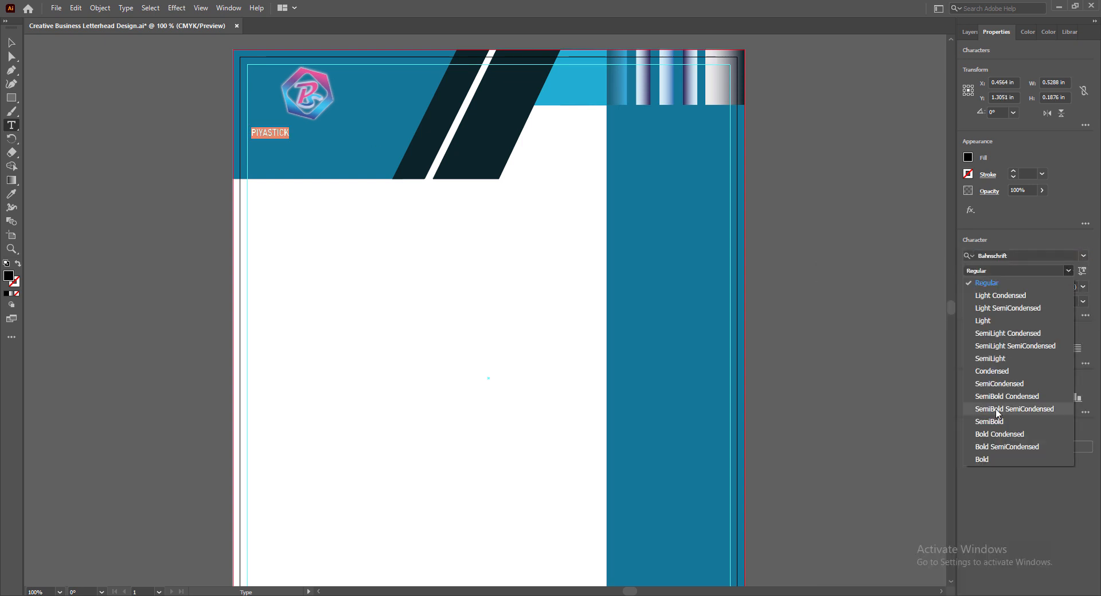
click(1007, 447)
click(968, 157)
click(930, 231)
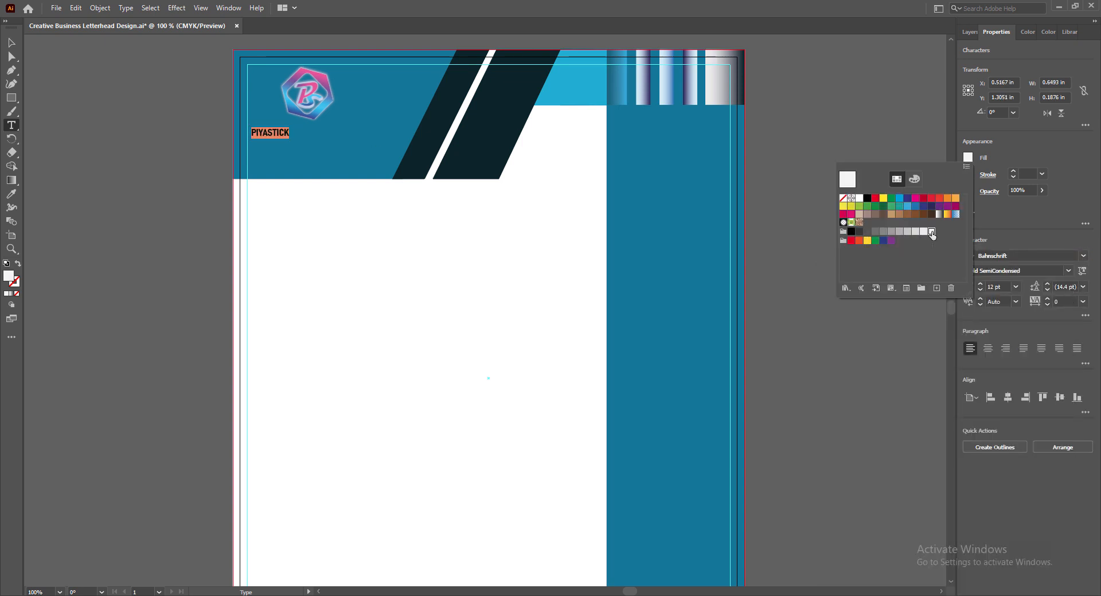
Step: Enlarge the PIYASTICK text to 24 pt and set its fill to pure white, FFFFFF
click(1015, 287)
click(1026, 400)
key(Escape)
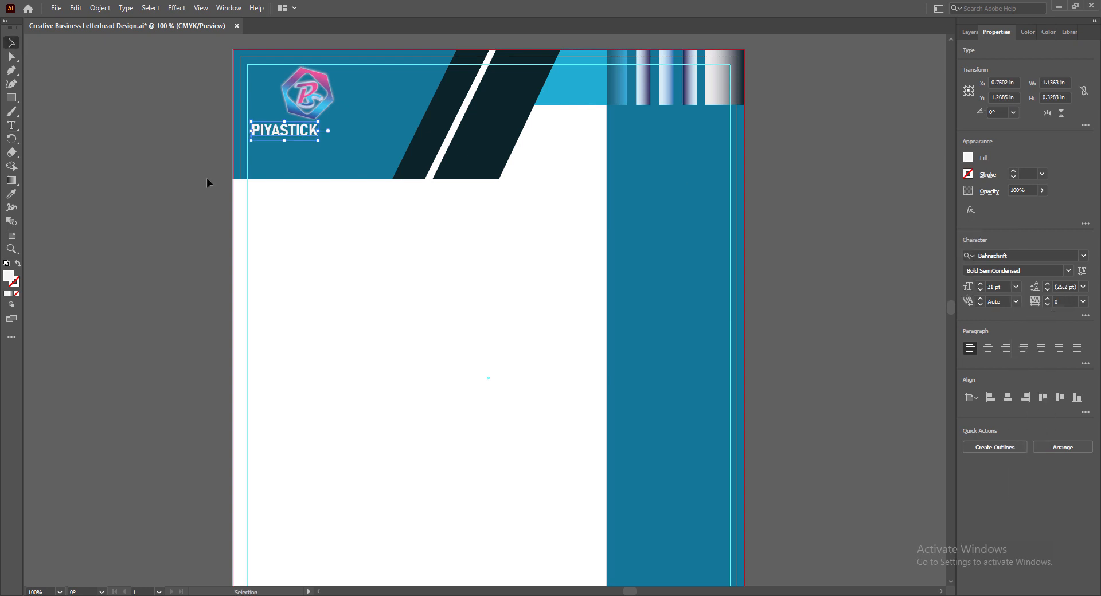
click(1015, 286)
click(1026, 442)
double_click(291, 130)
key(ctrl+a)
double_click(8, 276)
drag(452, 272, 440, 253)
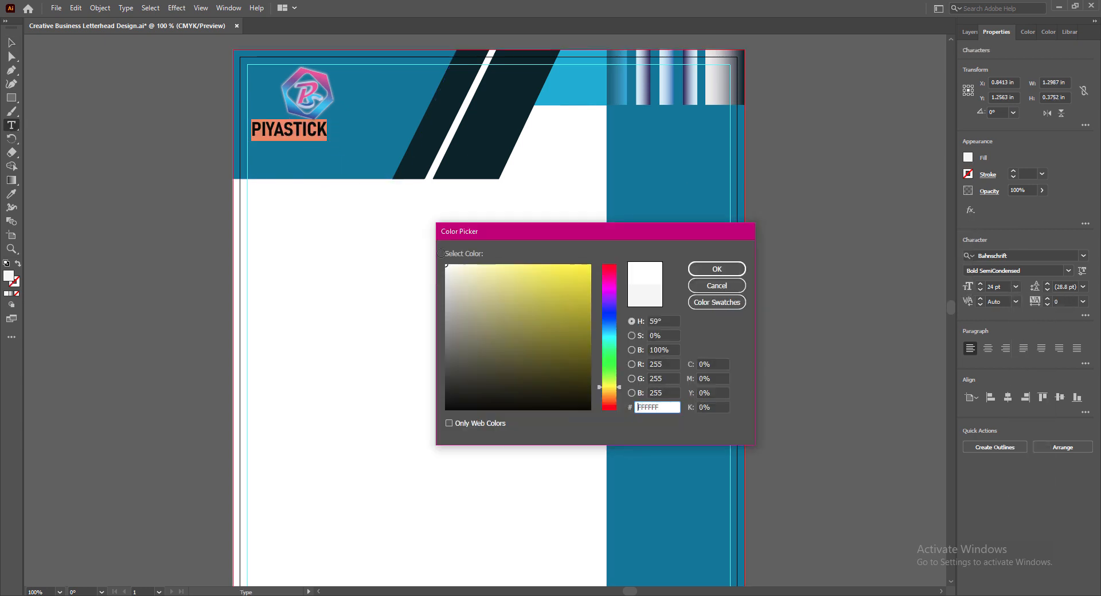
click(717, 269)
key(Escape)
Step: Duplicate the PIYASTICK text just beneath the original and change the copy to M.C GALAXY
mouse_move(290, 131)
mouse_down()
mouse_move(312, 131)
mouse_move(292, 151)
mouse_up()
key(Down)
key(Down)
key(Down)
click(759, 281)
click(320, 132)
double_click(293, 151)
key(ctrl+a)
text(M.)
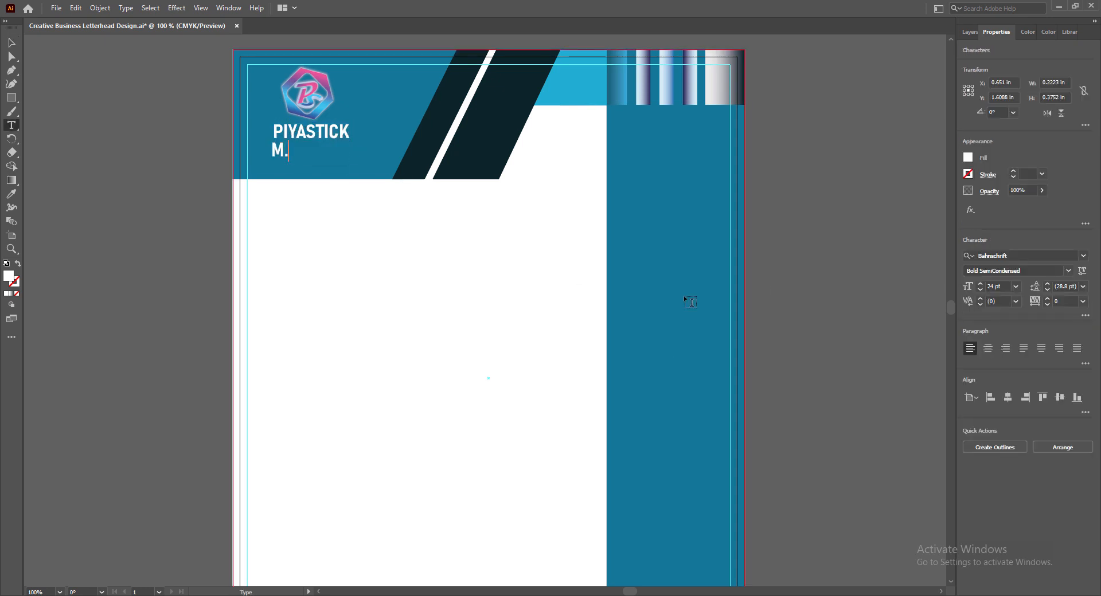
text(C GALAXY)
Step: Set the M.C GALAXY line to the SemiCondensed font style at 18 pt
key(ctrl+a)
click(1067, 271)
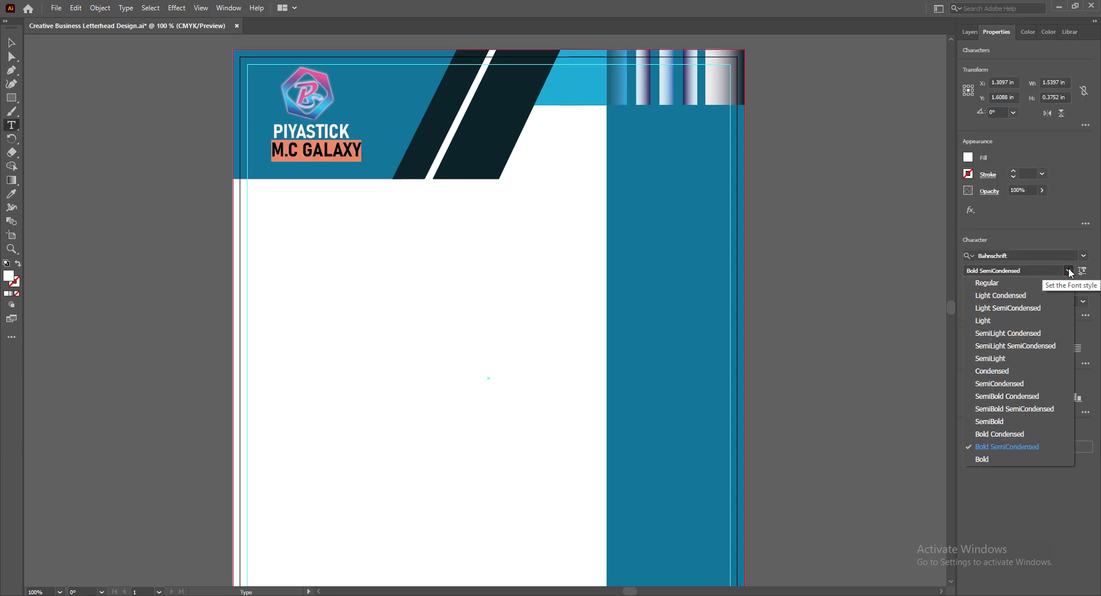
click(1018, 385)
click(1015, 287)
click(1034, 417)
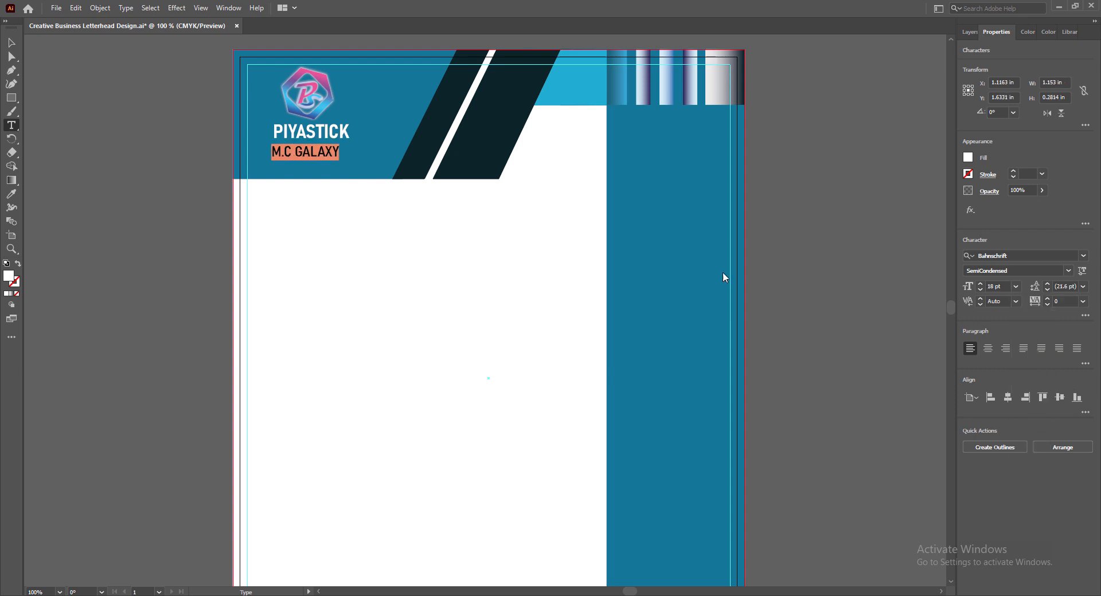
key(Escape)
Step: Try 25 tracking and 21 pt on the M.C GALAXY line, and settle on 10 tracking and 19 pt
click(1082, 301)
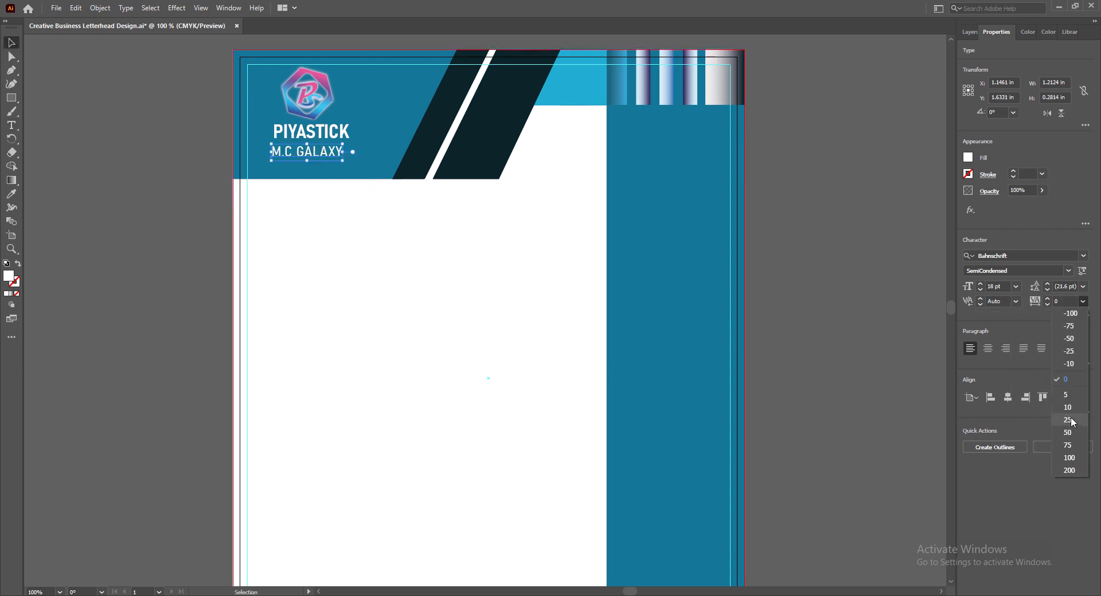
click(1071, 419)
click(1015, 287)
click(1032, 428)
click(1082, 302)
click(1066, 408)
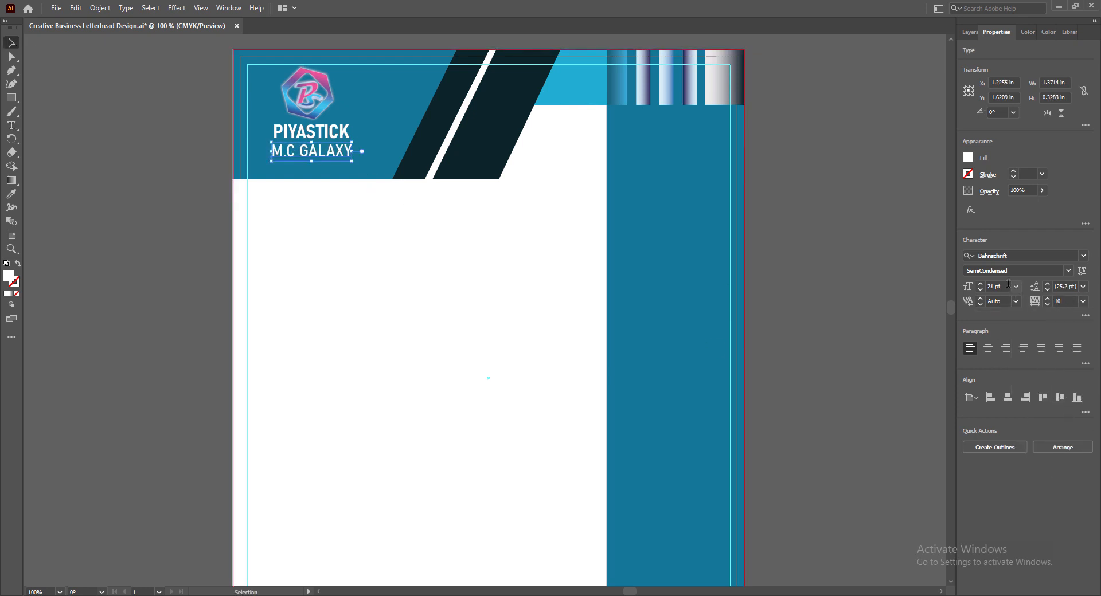
drag(1007, 285, 984, 286)
text(19)
key(Return)
Step: Nudge the M.C GALAXY line right and slightly up to centre it closely under PIYASTICK
key(Right)
key(Right)
key(Right)
key(Right)
key(Up)
key(Up)
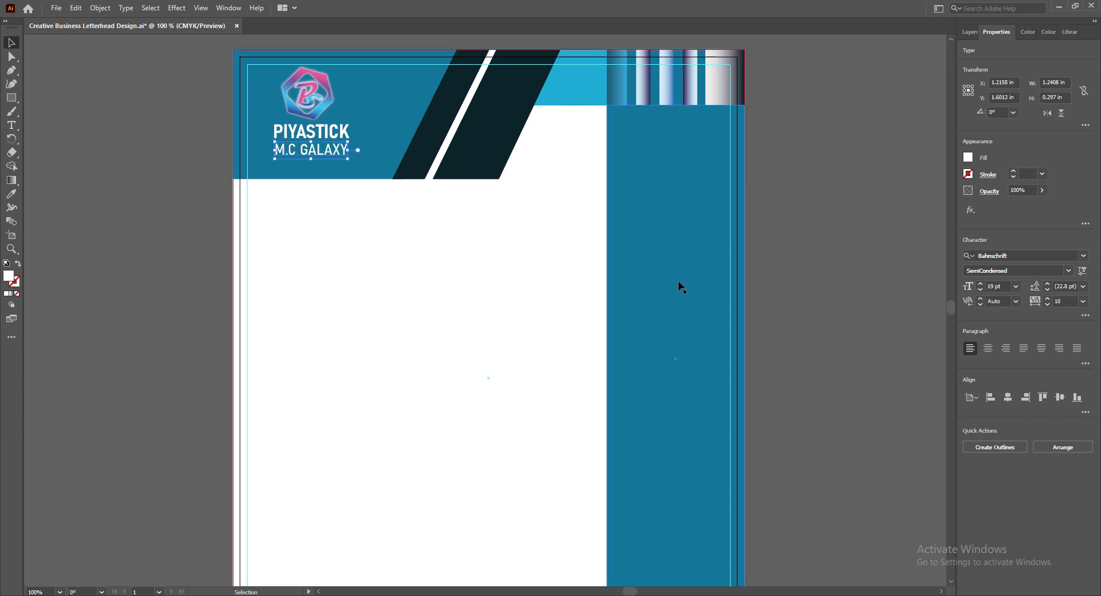
click(389, 215)
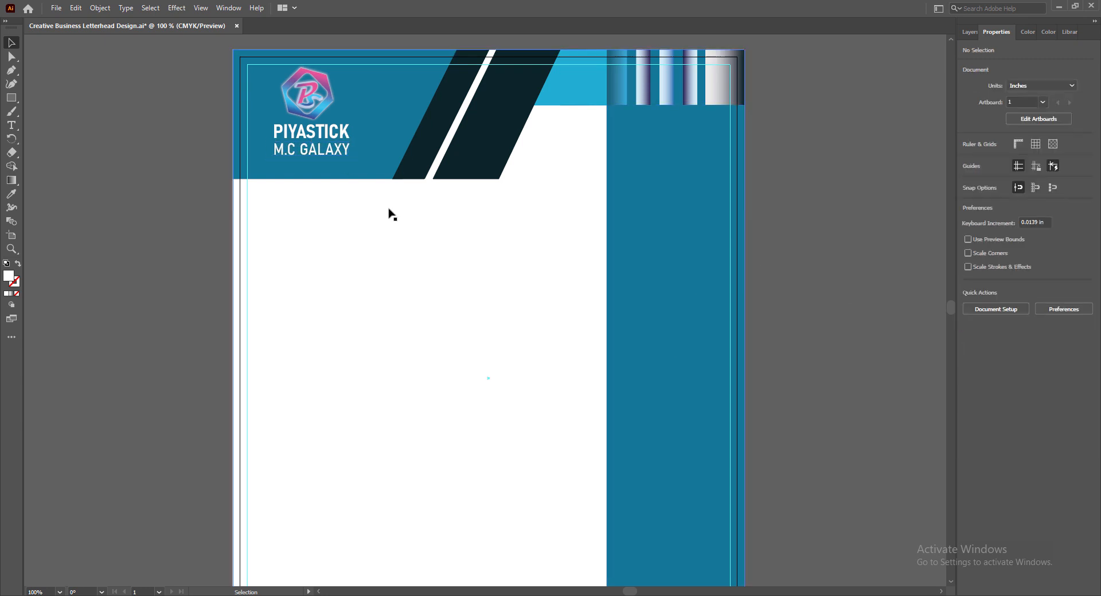
click(312, 149)
key(Up)
click(774, 273)
Step: Move the logo and both company name lines down together by a small amount within the header block
click(327, 110)
shift+click(328, 132)
shift+click(329, 148)
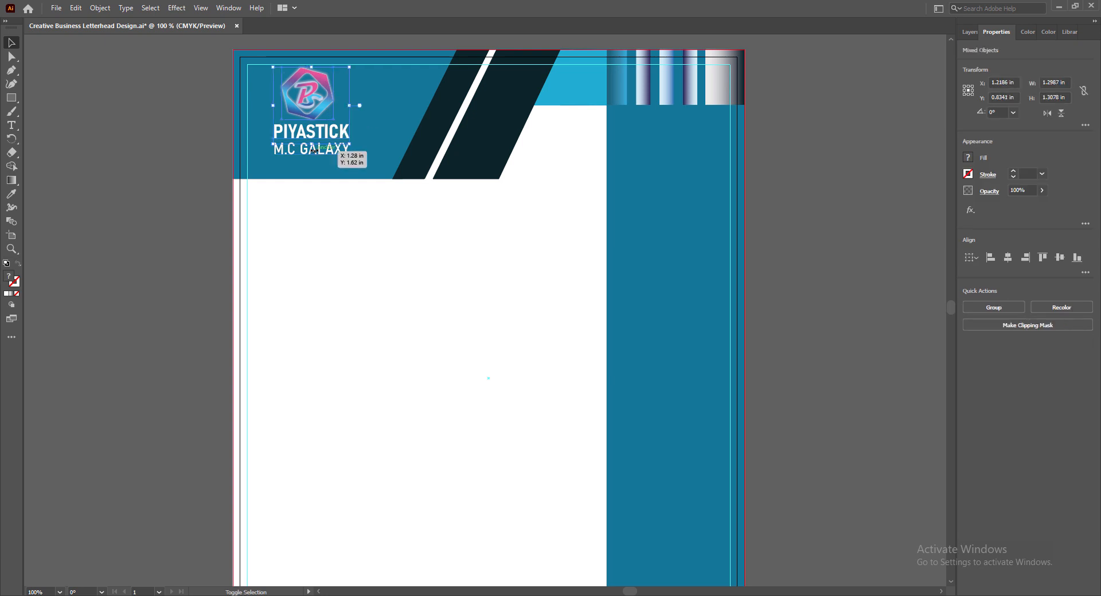
key(Down)
key(Down)
key(Down)
key(Down)
key(Down)
key(Down)
key(Down)
click(799, 256)
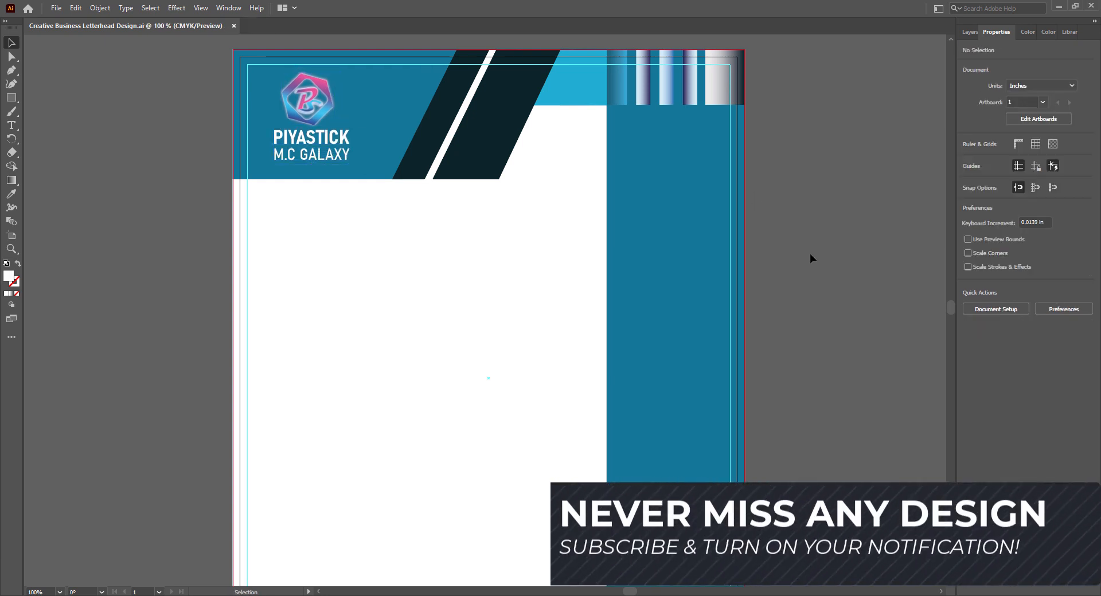
Step: Add the text YOUR HEADLINE at 20 pt in the white body area below the header, near the inner margin guide
scroll(809, 254, down, 2)
click(11, 125)
click(261, 167)
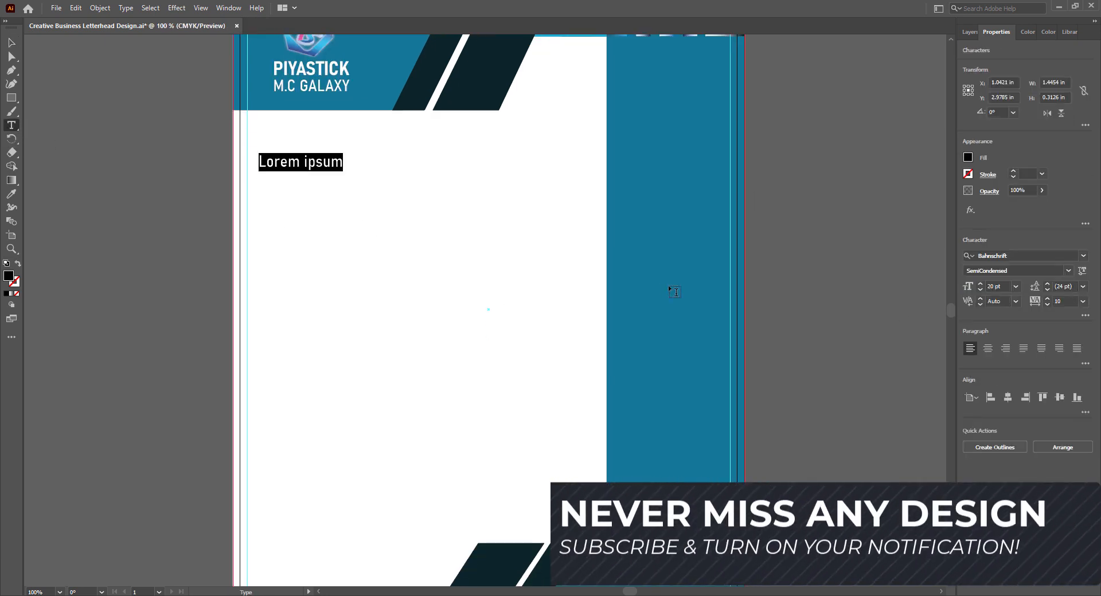
text(YOUR HEADLINE)
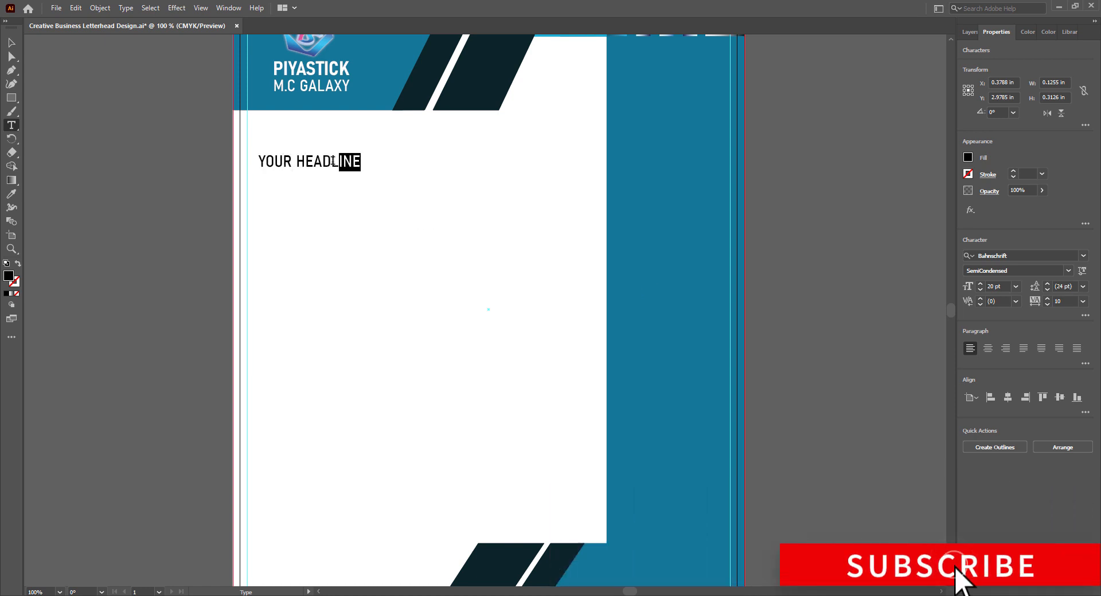
Step: Recolor the YOUR HEADLINE text by sampling the dark color of the header's wide slanted band
drag(333, 161, 257, 161)
double_click(8, 277)
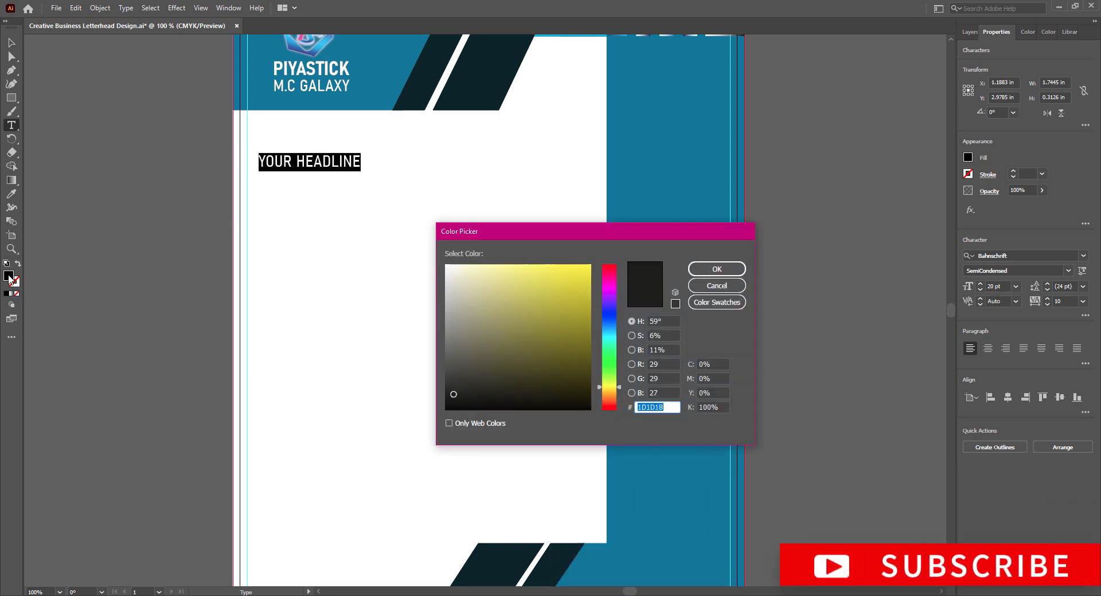
click(717, 286)
key(i)
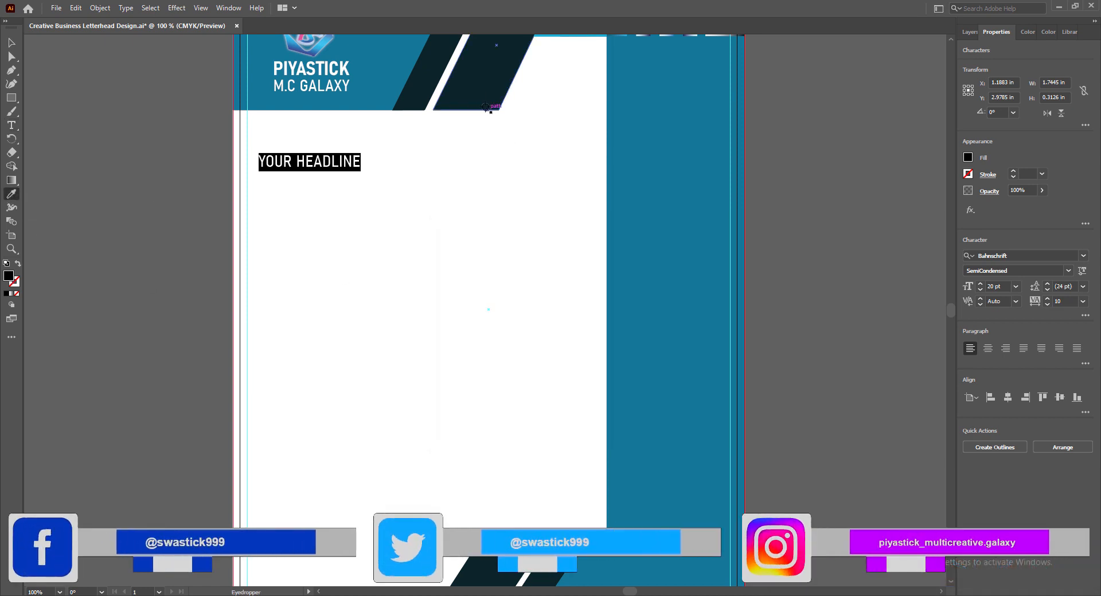
click(479, 95)
key(v)
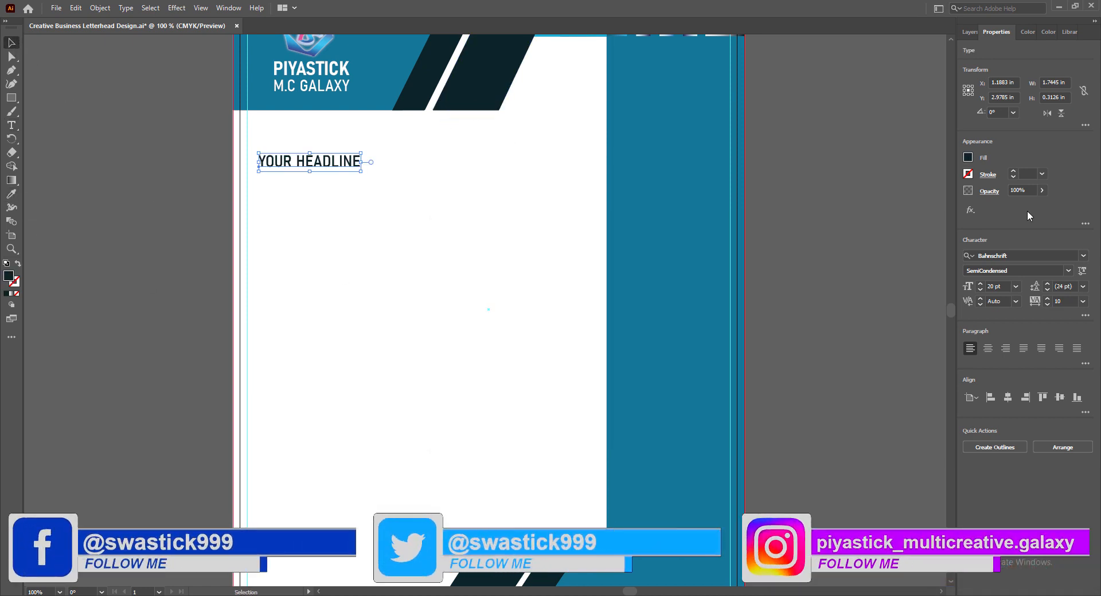
Step: Set the YOUR HEADLINE text to SemiBold SemiCondensed at 21 pt
click(1067, 271)
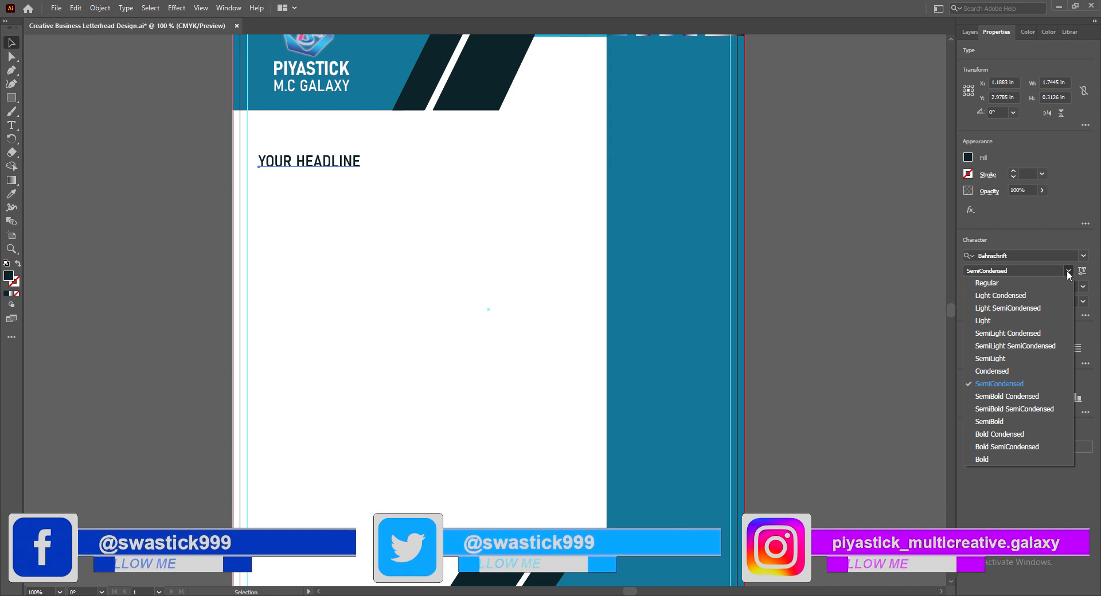
click(1036, 411)
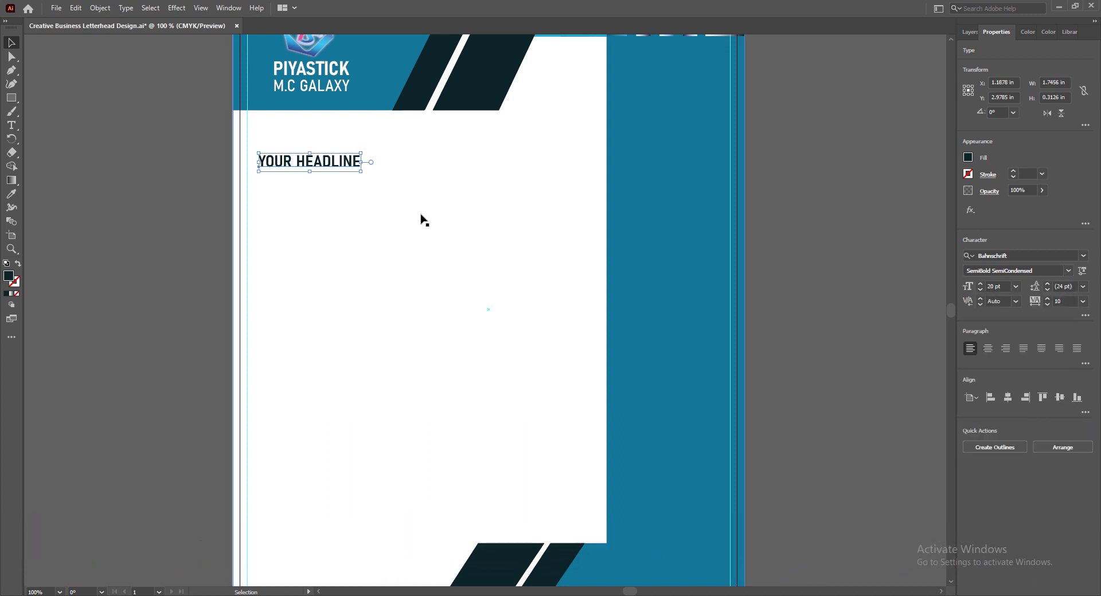
click(1015, 286)
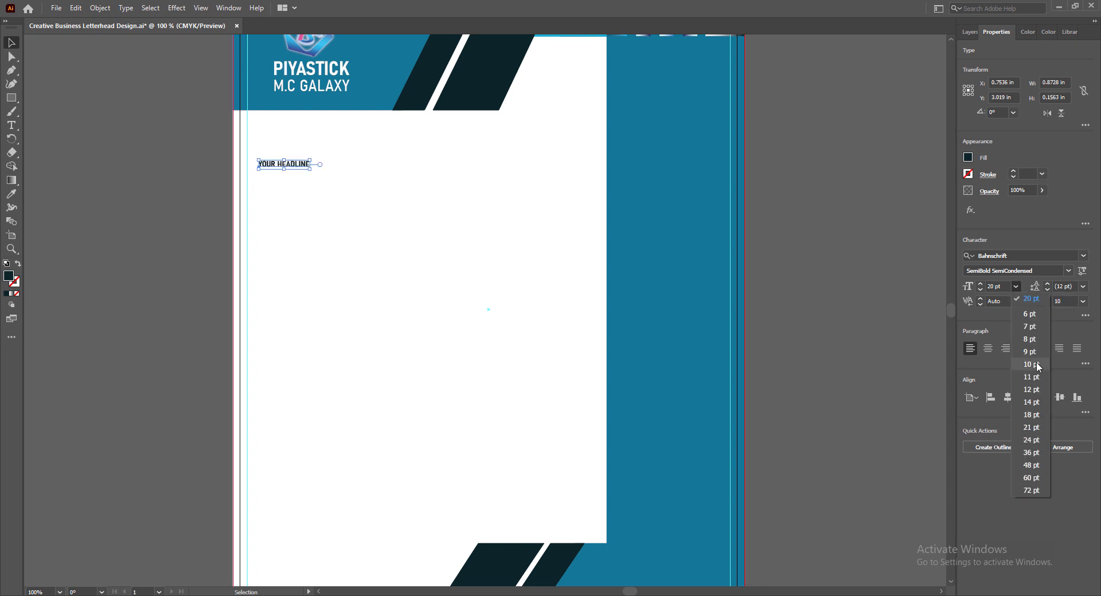
click(1037, 424)
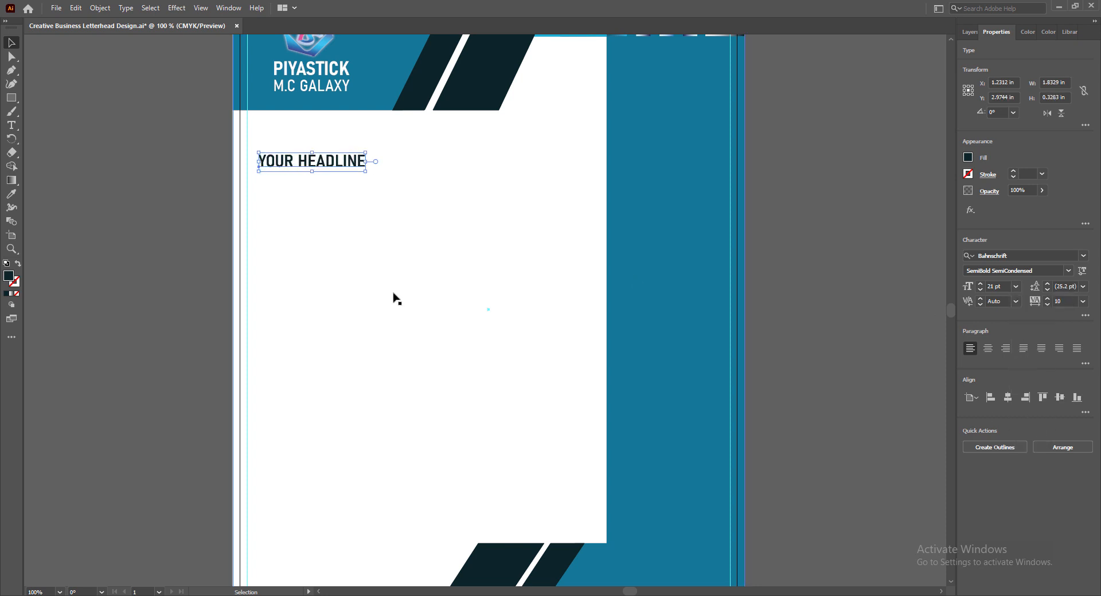
Step: Nudge the headline left toward the inner margin guide and set its size to 18 pt
key(Left)
key(Left)
key(Left)
key(Left)
key(Down)
key(Left)
key(Left)
key(Left)
key(Left)
key(Left)
key(Left)
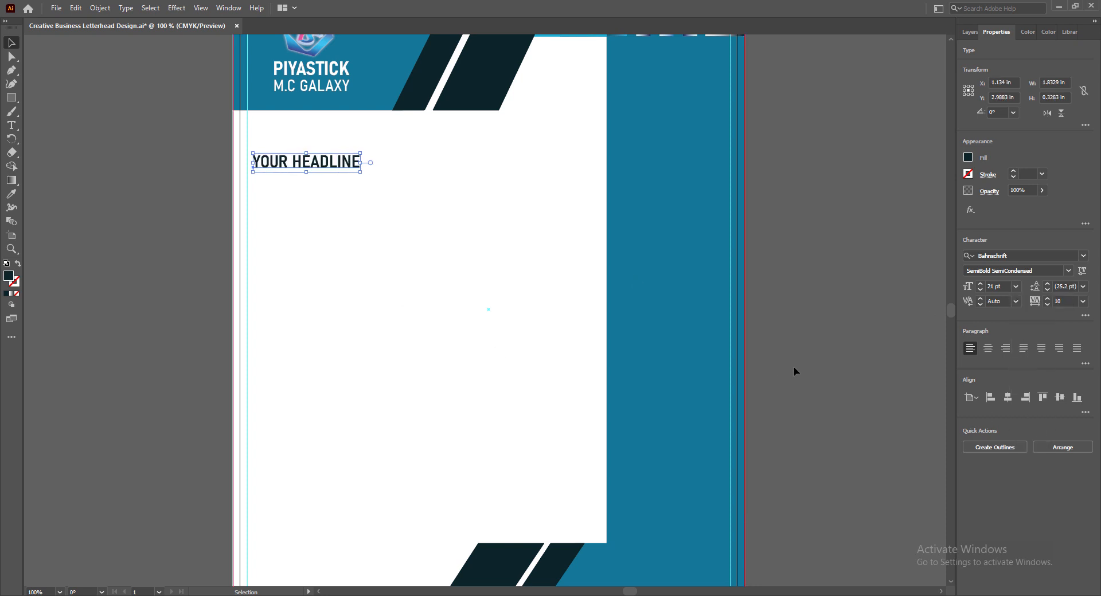
click(1015, 286)
click(1031, 414)
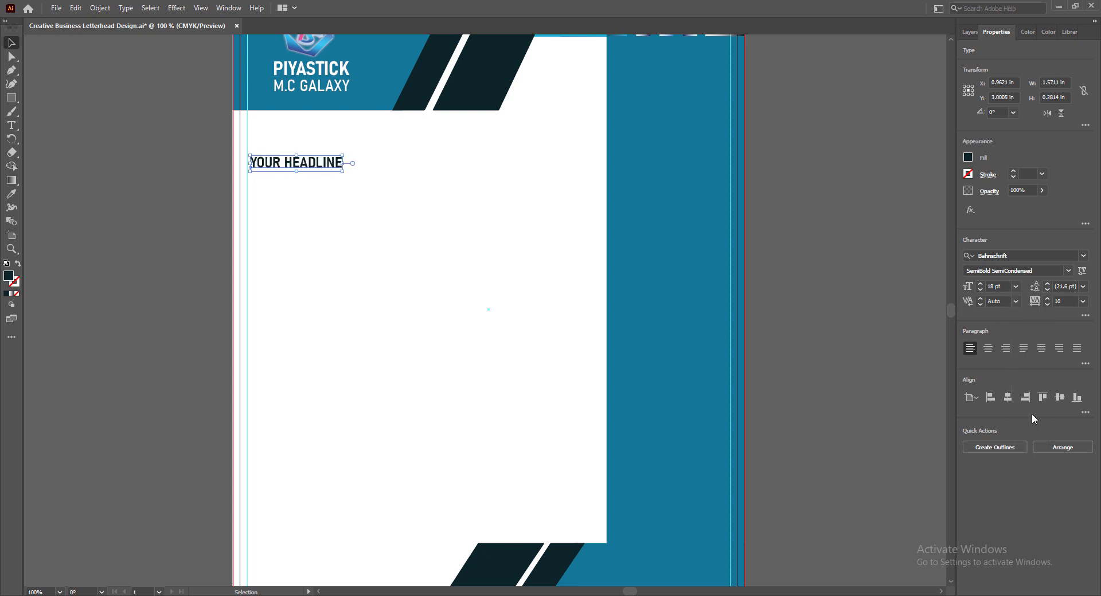
Step: Move the headline down by about 0.53 in and slightly left so it meets the inner margin guide
key(Down)
key(Down)
key(Down)
key(Down)
key(Down)
key(Down)
key(Down)
key(Down)
key(Down)
key(Down)
key(Down)
key(Down)
key(Down)
key(Down)
key(Down)
key(Down)
key(Down)
key(Down)
key(Down)
key(Down)
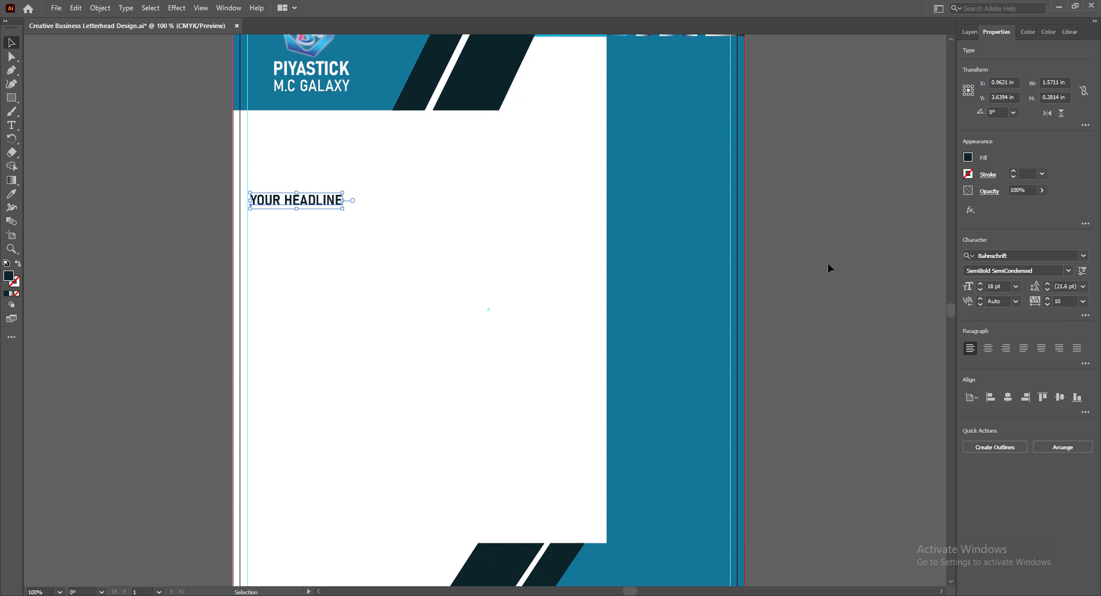
key(Up)
key(Up)
key(Up)
key(Up)
key(Up)
key(Up)
key(Up)
key(Up)
key(Left)
key(Left)
key(Left)
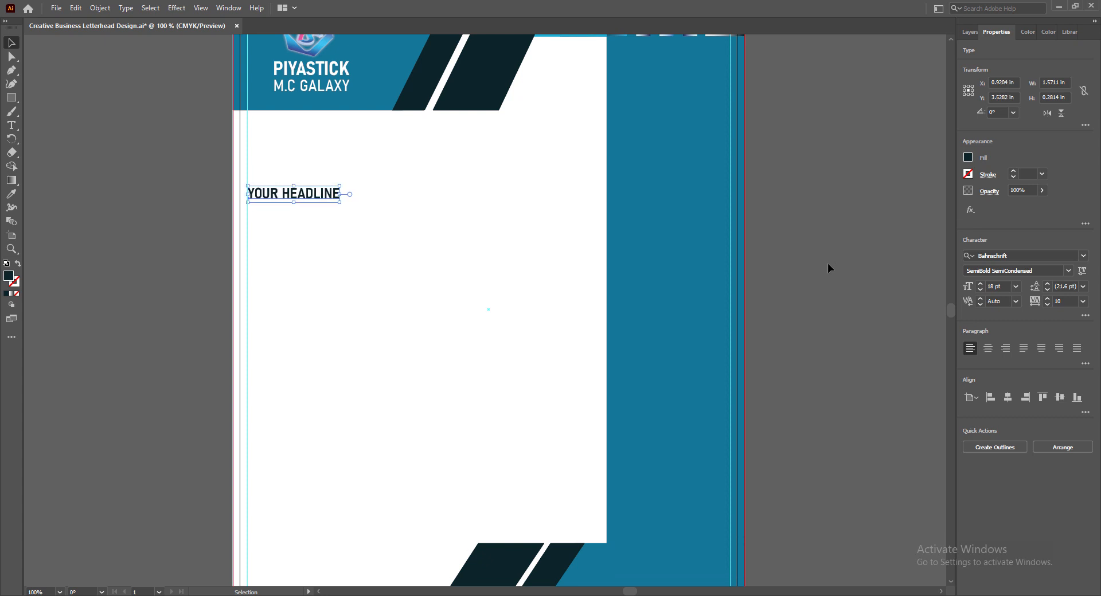
click(828, 264)
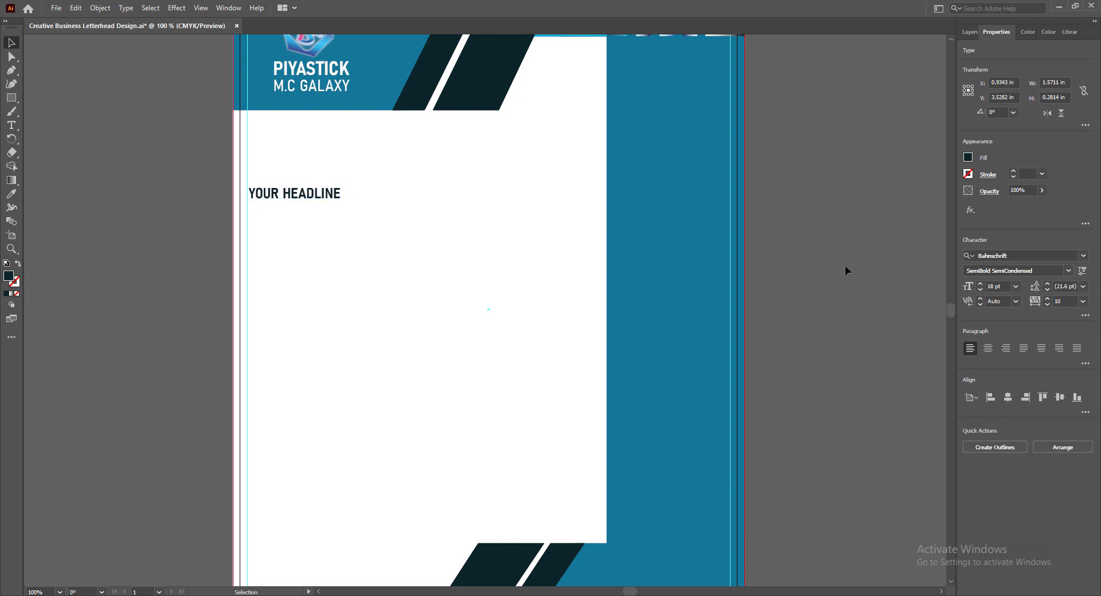
Step: Nudge the headline slightly right, clear of the inner margin guide, and save the document
click(265, 187)
key(Right)
key(Right)
key(Right)
key(Right)
key(Right)
key(Right)
key(Right)
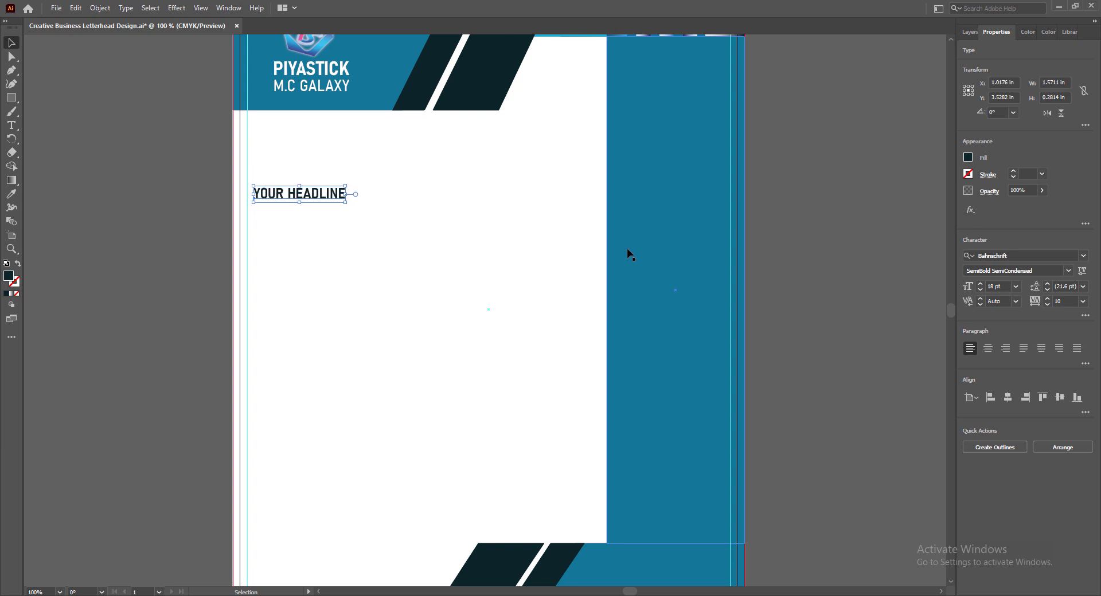
click(792, 273)
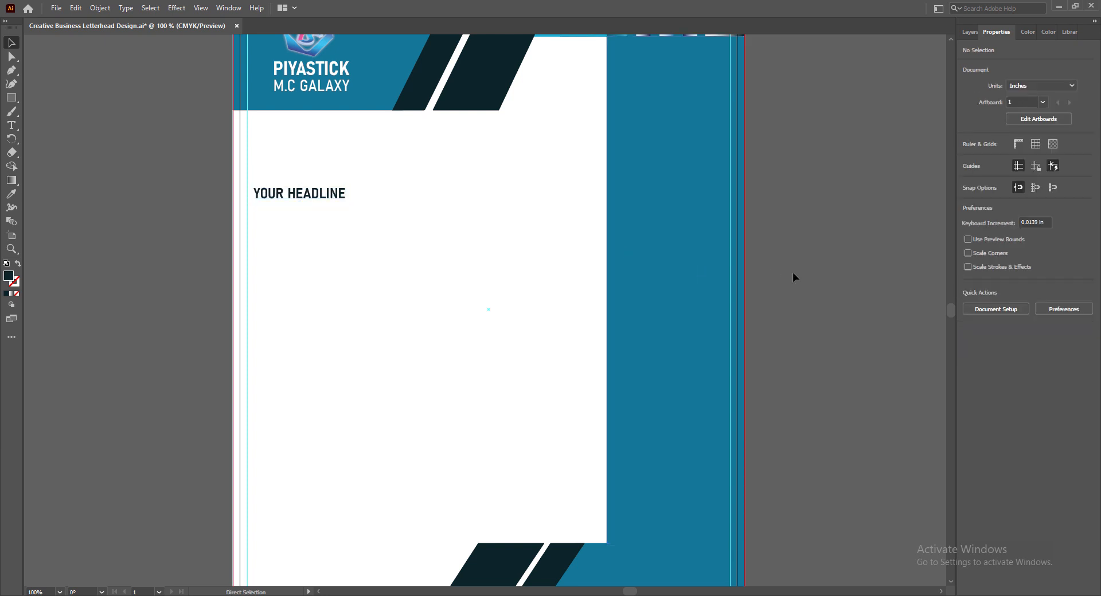
key(ctrl+s)
Step: Show the rulers and place a vertical guide along the left edge of the headline
key(t)
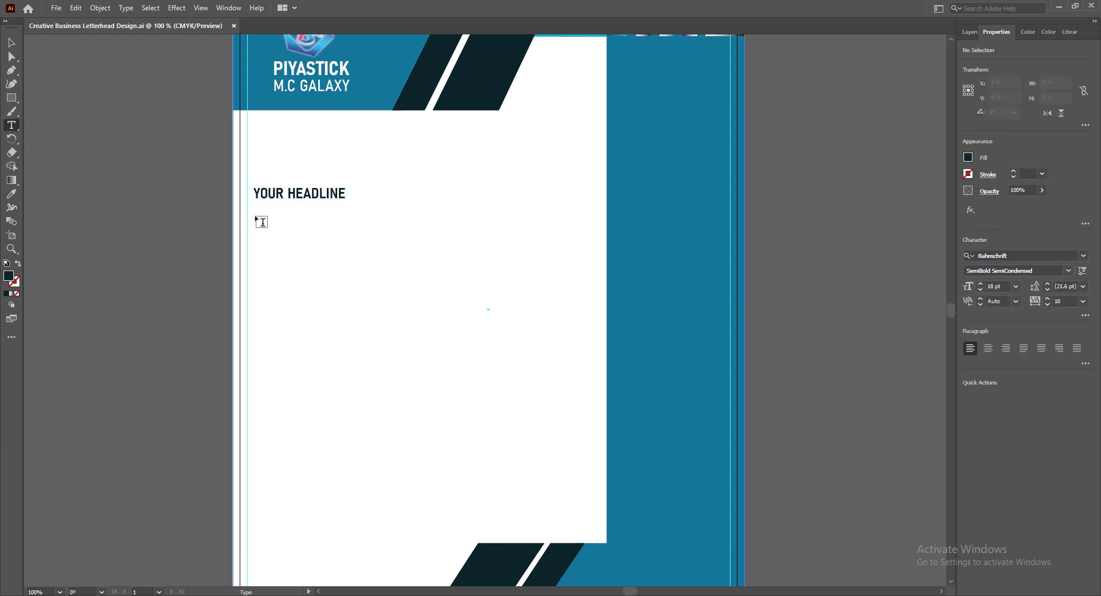
key(ctrl+r)
drag(28, 317, 254, 316)
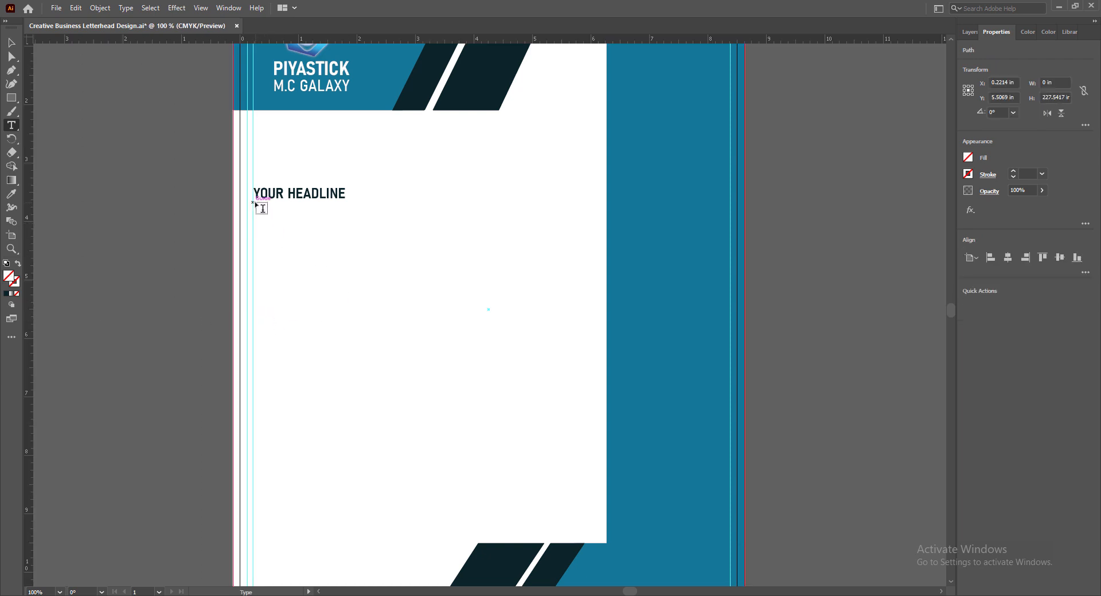
Step: Draw a placeholder area text frame from the new guide just under the headline and resize it to about 6.3 by 2.9 in
mouse_move(257, 204)
mouse_down()
mouse_move(401, 343)
mouse_move(578, 351)
mouse_up()
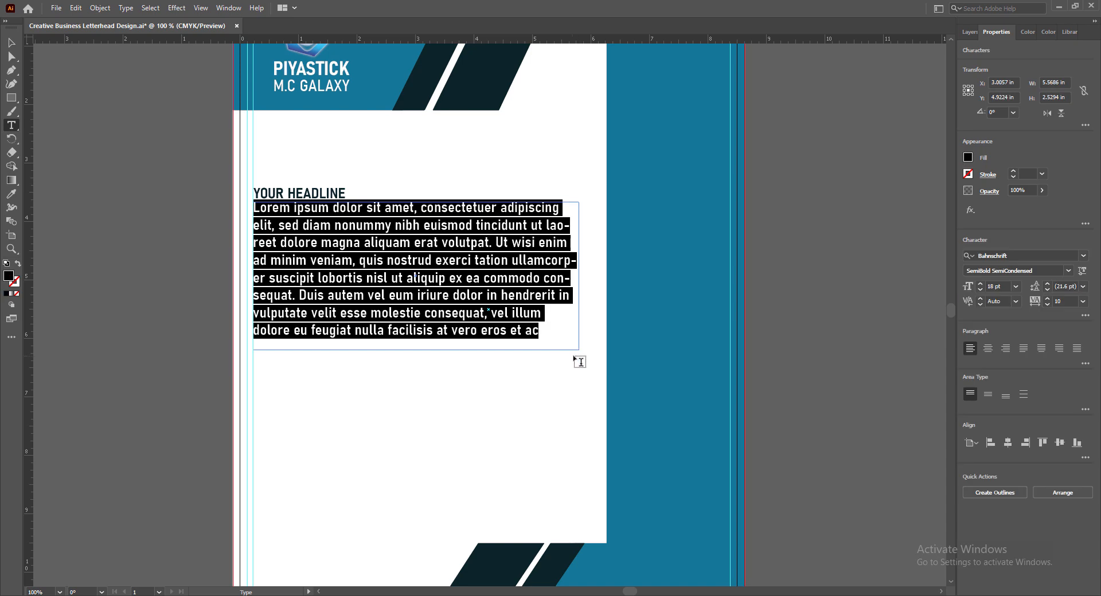
click(10, 44)
drag(582, 307, 624, 307)
drag(439, 405, 449, 373)
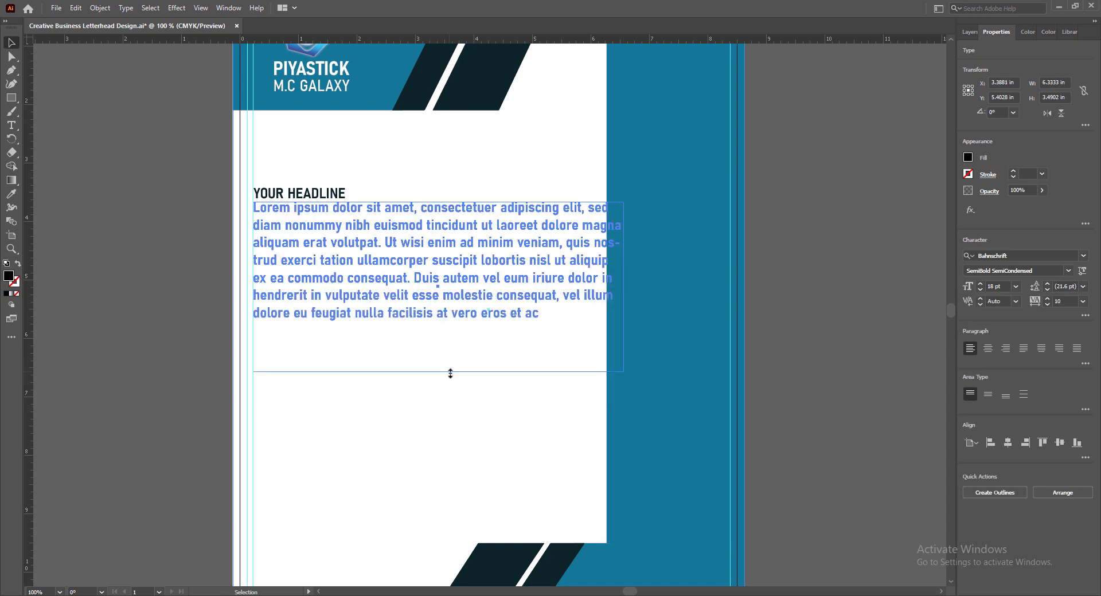
Step: Delete the placeholder text after "ex ea commodo consequat." and resize the frame to about 6.75 by 1.45 in
double_click(416, 278)
drag(416, 277, 555, 333)
key(BackSpace)
click(11, 43)
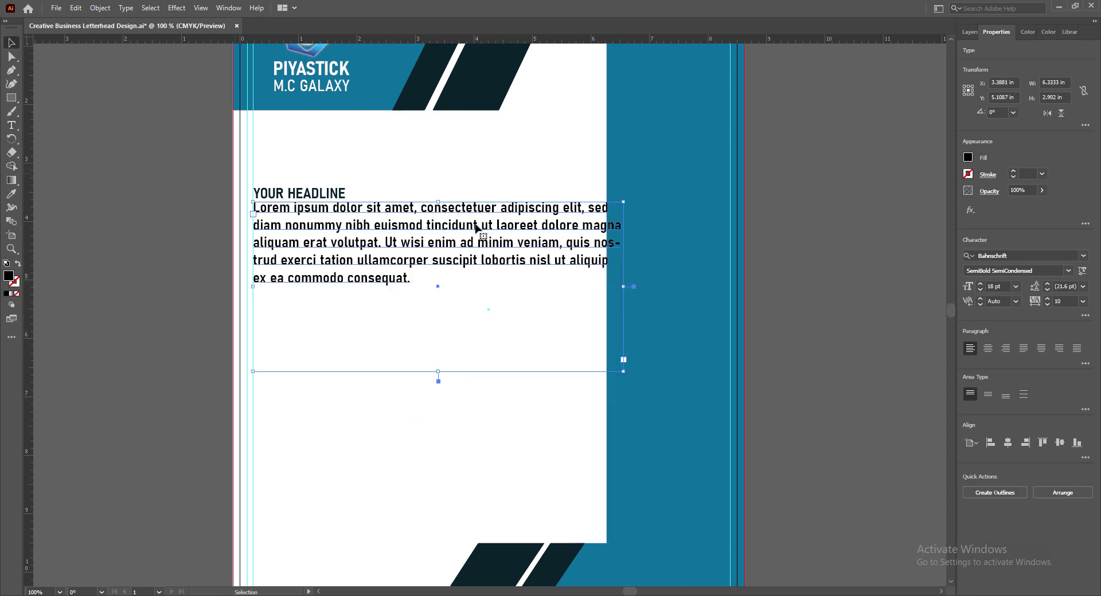
drag(438, 372, 440, 287)
drag(623, 244, 647, 244)
Step: Set the body paragraph to Regular at 12 pt and shrink its frame to about 5.9 by 0.75 in within the white area
click(1067, 271)
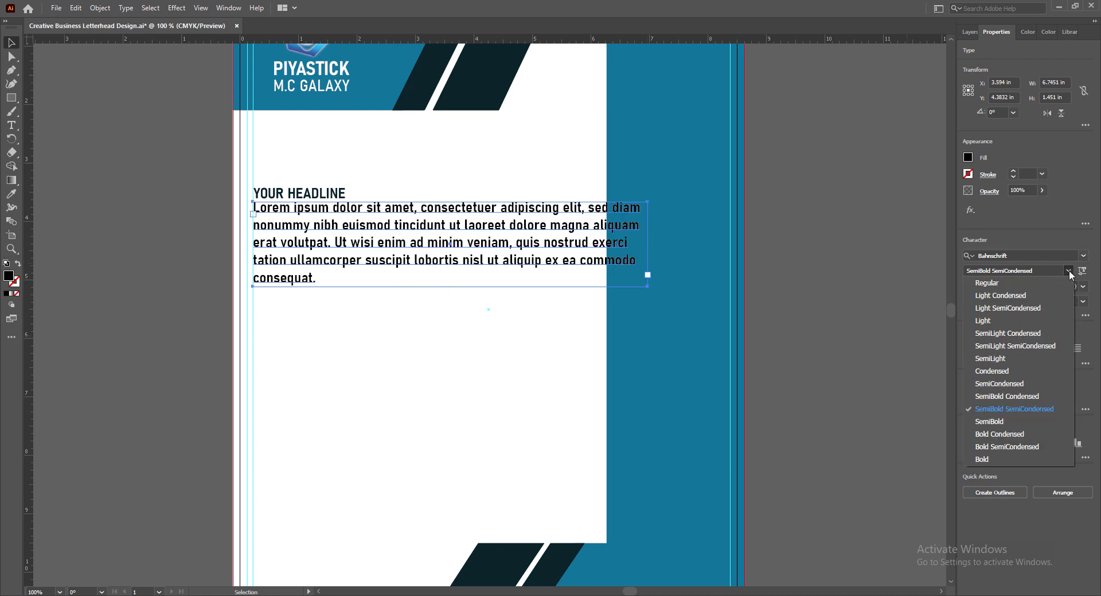
click(1026, 284)
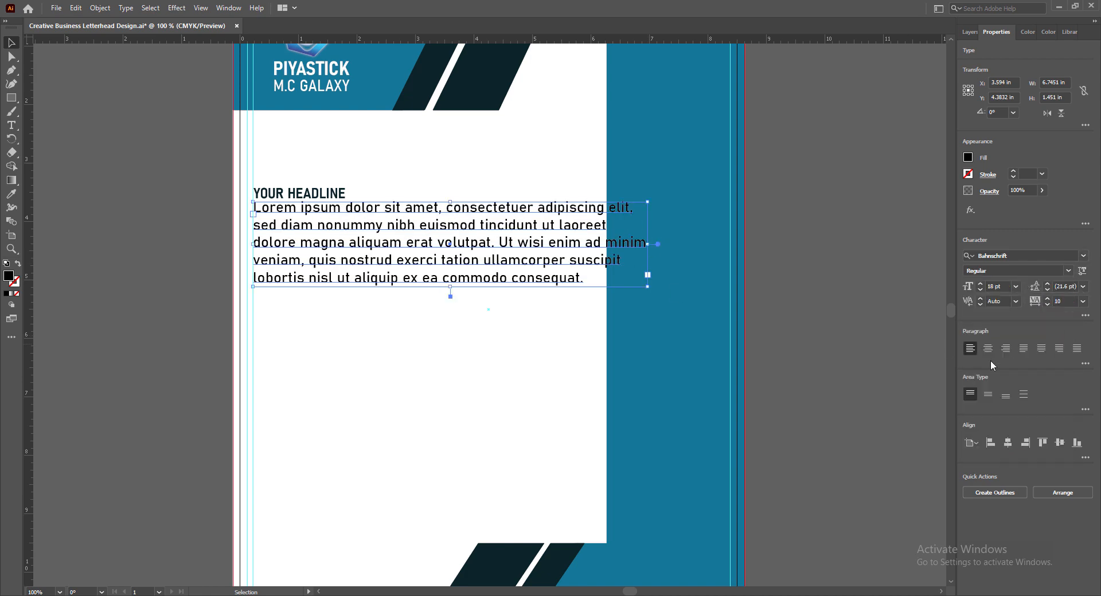
click(1015, 286)
click(1034, 393)
drag(450, 286, 451, 250)
drag(647, 227, 598, 227)
mouse_move(425, 251)
mouse_down()
mouse_move(425, 263)
mouse_move(424, 246)
mouse_up()
Step: Break the paragraph's line before "lobortis" and move the frame down to leave a small gap under the headline
double_click(571, 232)
key(Return)
click(12, 43)
key(Down)
key(Down)
key(Down)
key(Down)
key(Down)
key(Down)
key(Down)
key(Down)
key(Down)
key(Down)
key(Down)
key(Down)
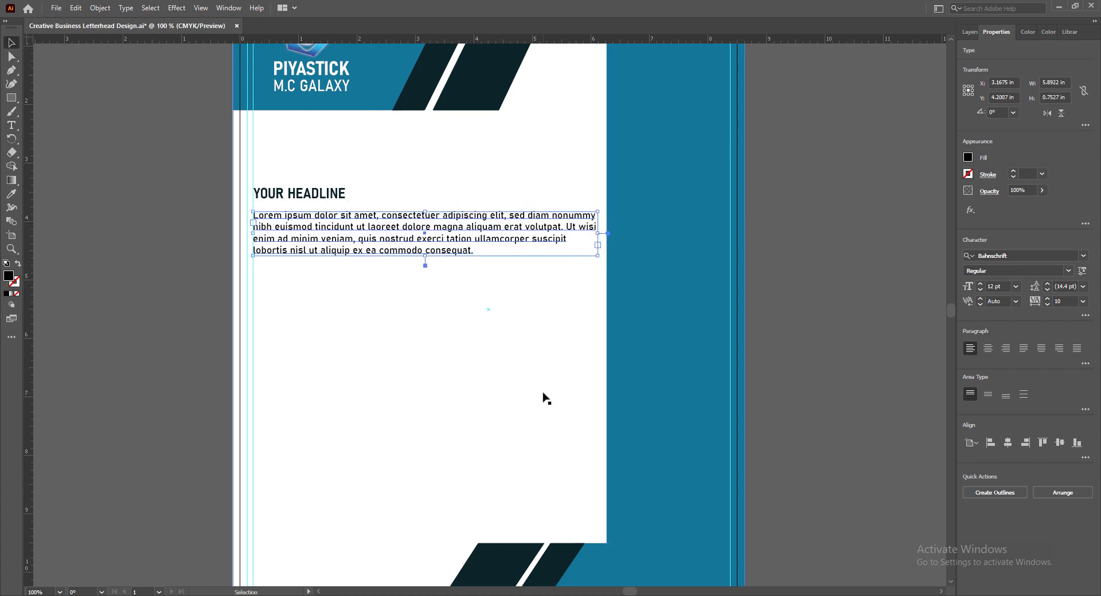
click(794, 336)
click(396, 239)
click(797, 329)
click(380, 239)
click(802, 332)
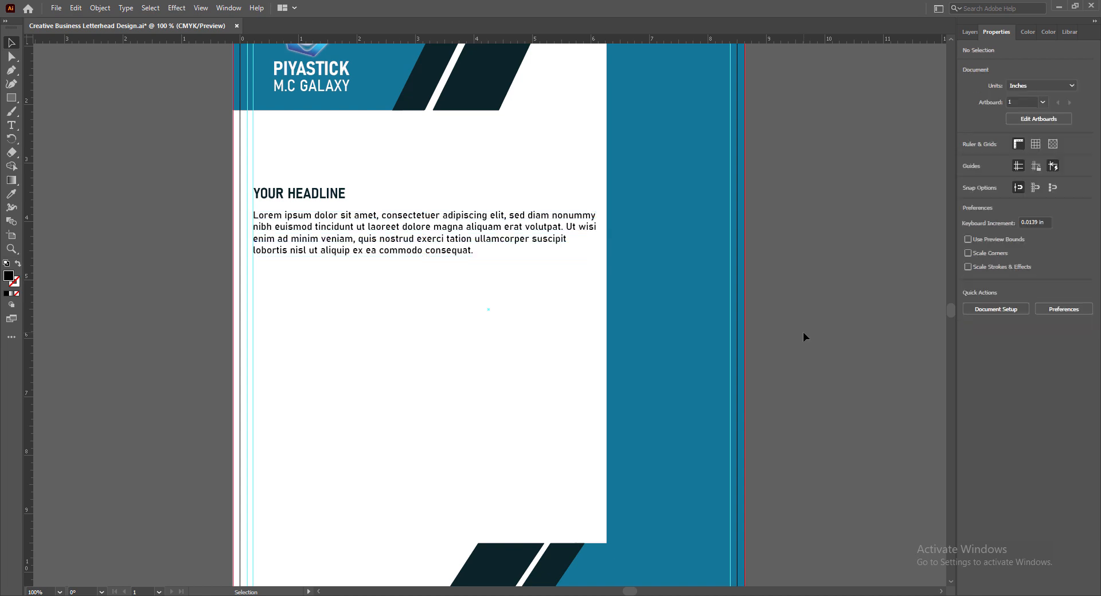
Step: Draw a second placeholder text frame directly below the first paragraph and size it to about 5.9 by 2.4 in
key(t)
drag(252, 259, 600, 411)
key(Escape)
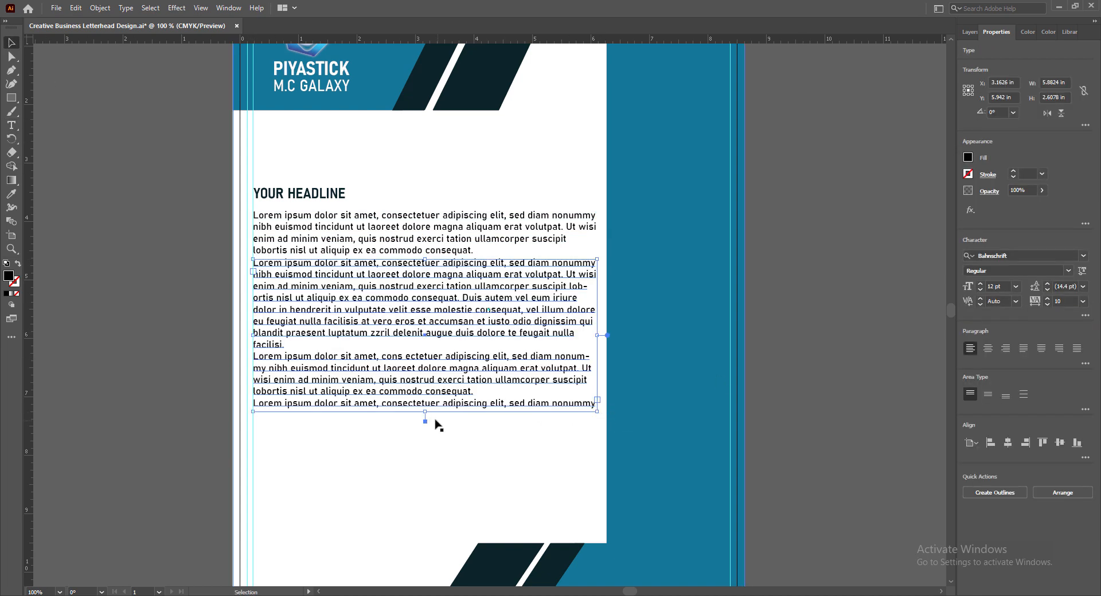
mouse_move(425, 412)
mouse_down()
mouse_move(430, 450)
mouse_move(436, 403)
mouse_up()
drag(596, 331, 598, 330)
Step: Insert a blank line after "facilisi." in the second text frame and extend the frame to about 2.6 in high
double_click(286, 347)
key(Return)
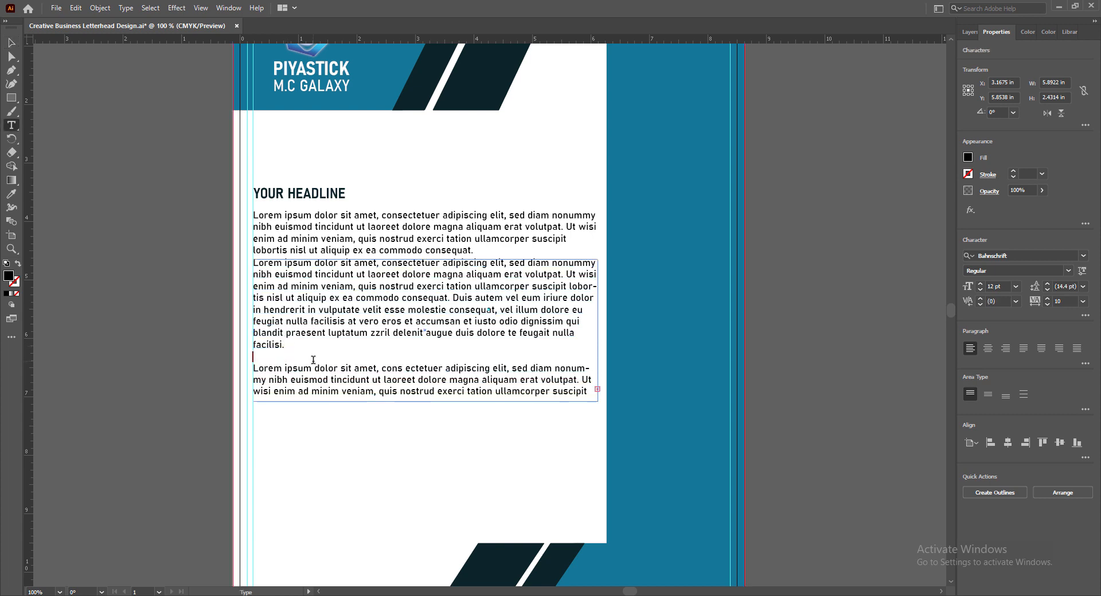
key(Escape)
drag(425, 402, 425, 412)
Step: Break the second frame's line before "lobortis" and move the frame down to leave a paragraph gap below the first text
double_click(570, 289)
key(Return)
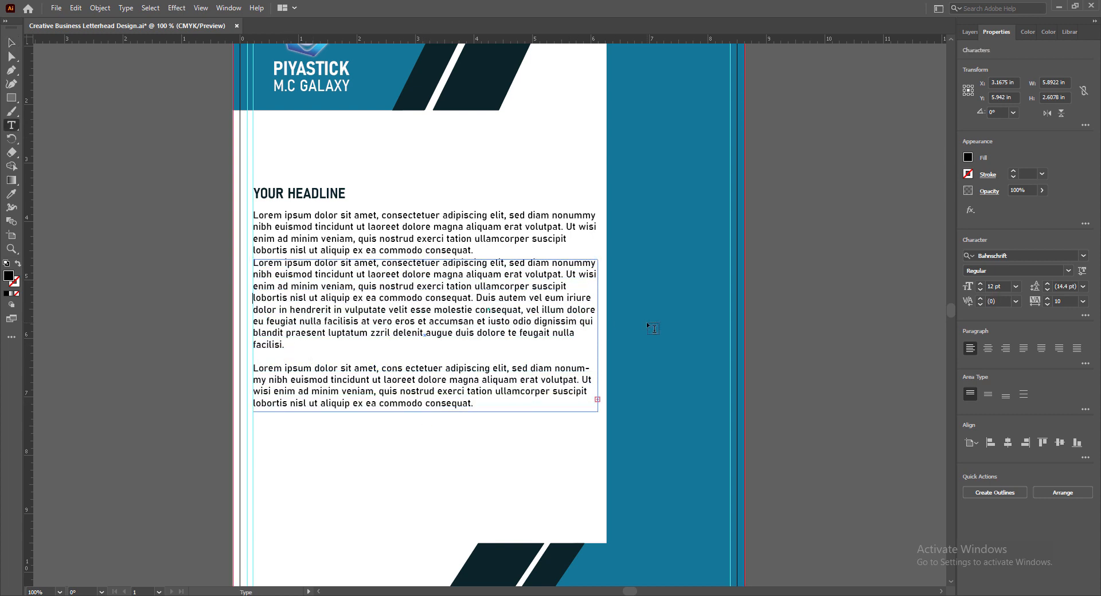
click(13, 43)
key(Down)
key(Down)
key(Down)
key(Down)
key(Down)
key(Down)
key(Down)
key(Down)
key(Down)
key(Down)
key(Down)
key(Down)
key(Down)
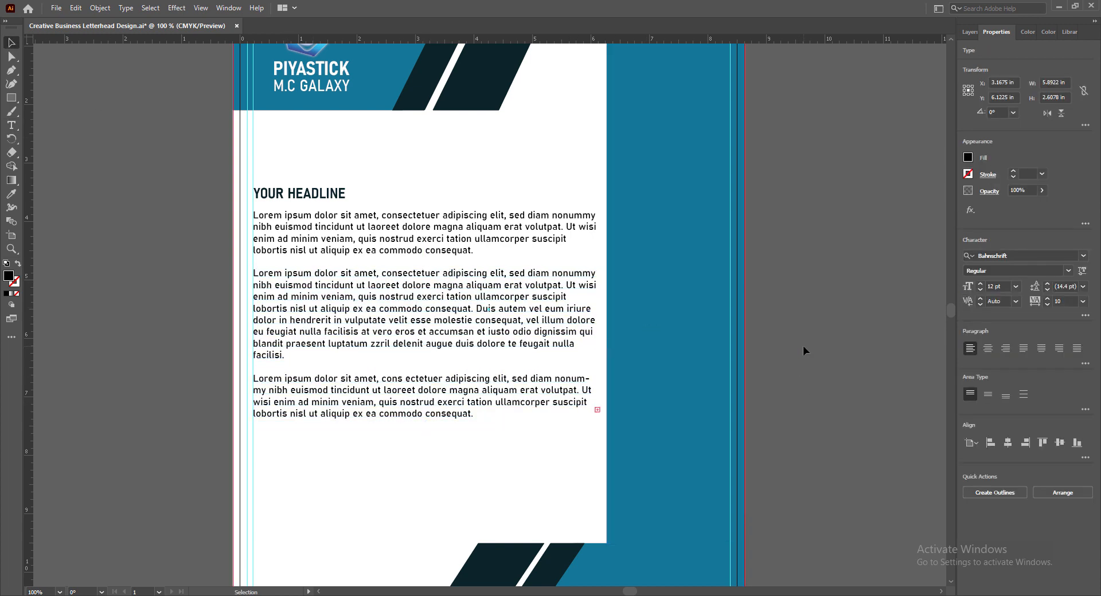
click(784, 344)
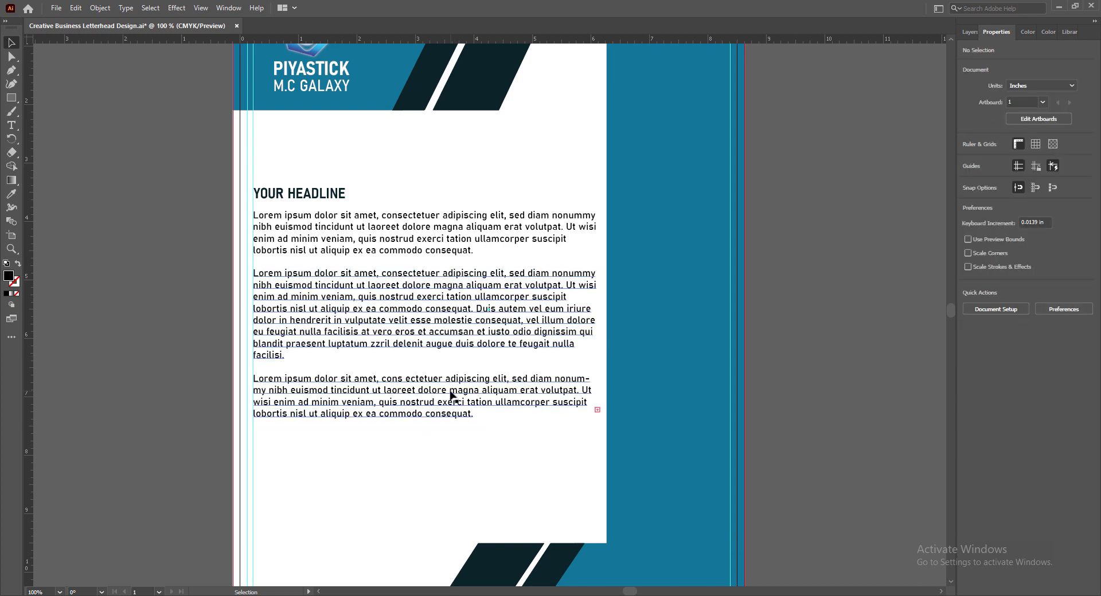
Step: Break the last paragraph's lines before "nonummy" and "ullamcorper", and extend the second frame to about 3.1 in high
double_click(554, 380)
key(Return)
click(549, 403)
key(Return)
click(12, 43)
drag(425, 422, 428, 451)
Step: Trim the final placeholder line to "Lorem ipsum dolor sit amet." and save the document
double_click(591, 428)
drag(595, 427, 375, 426)
text(.)
click(11, 43)
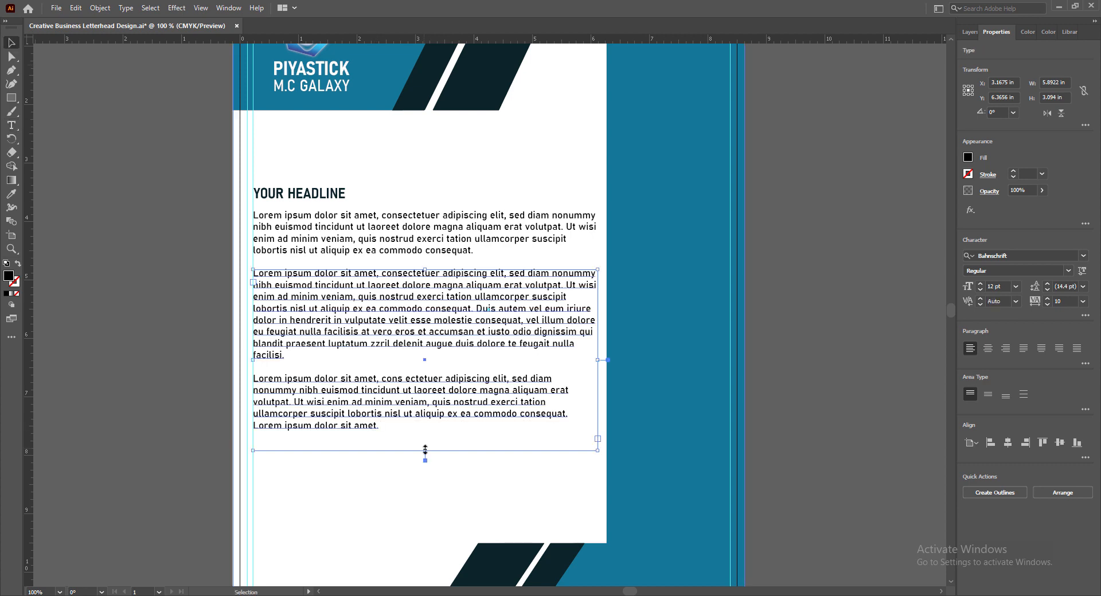
click(784, 376)
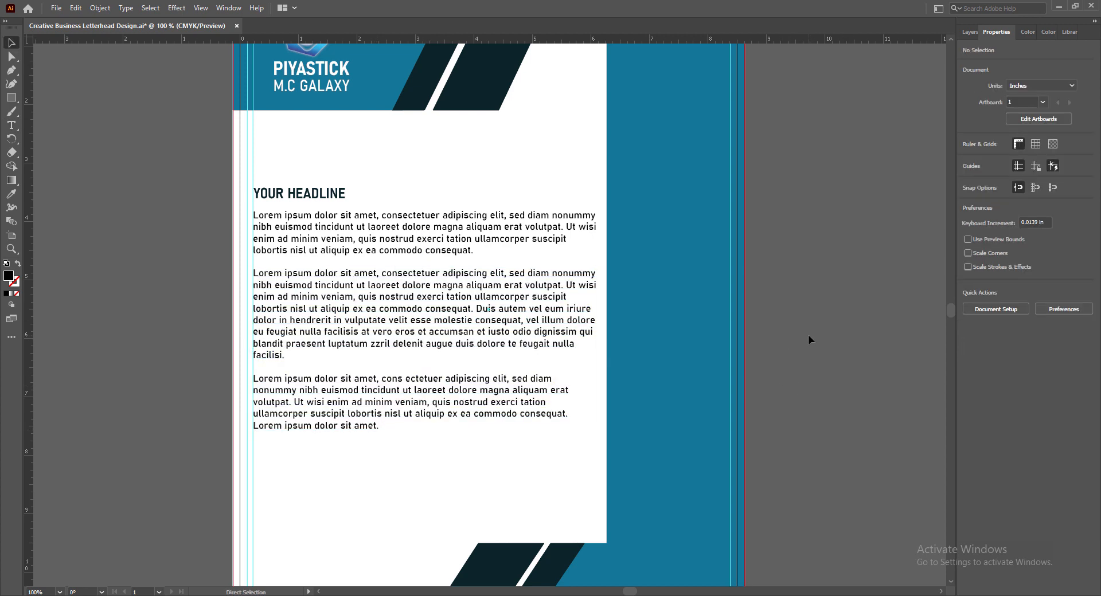
key(ctrl+s)
Step: Try SemiCondensed on the first body text frame, and set its font style to SemiLight
click(366, 220)
click(1069, 270)
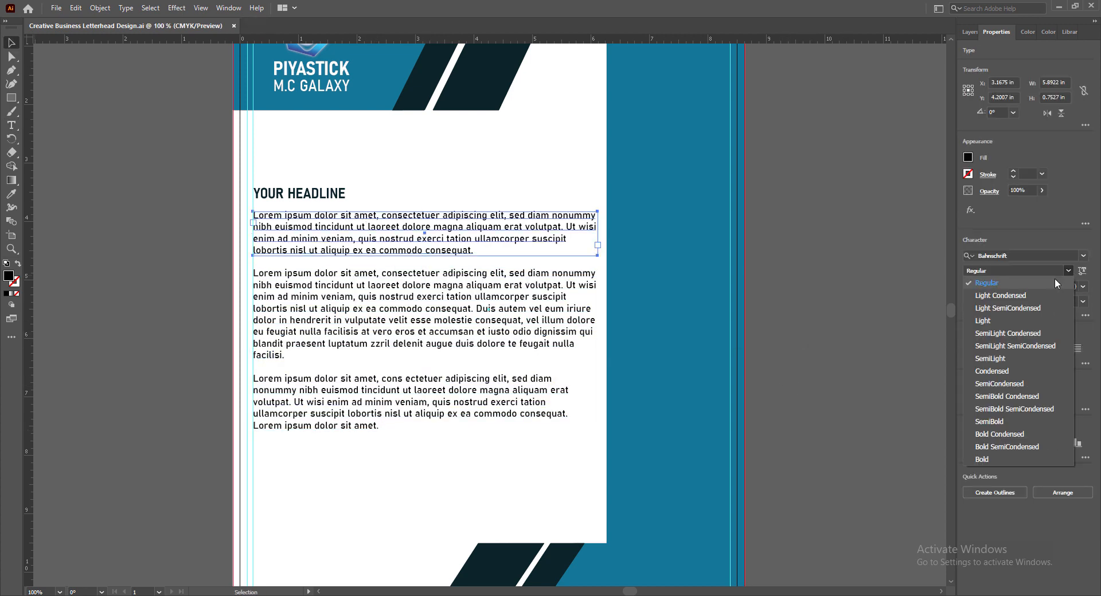
click(1023, 383)
click(1069, 272)
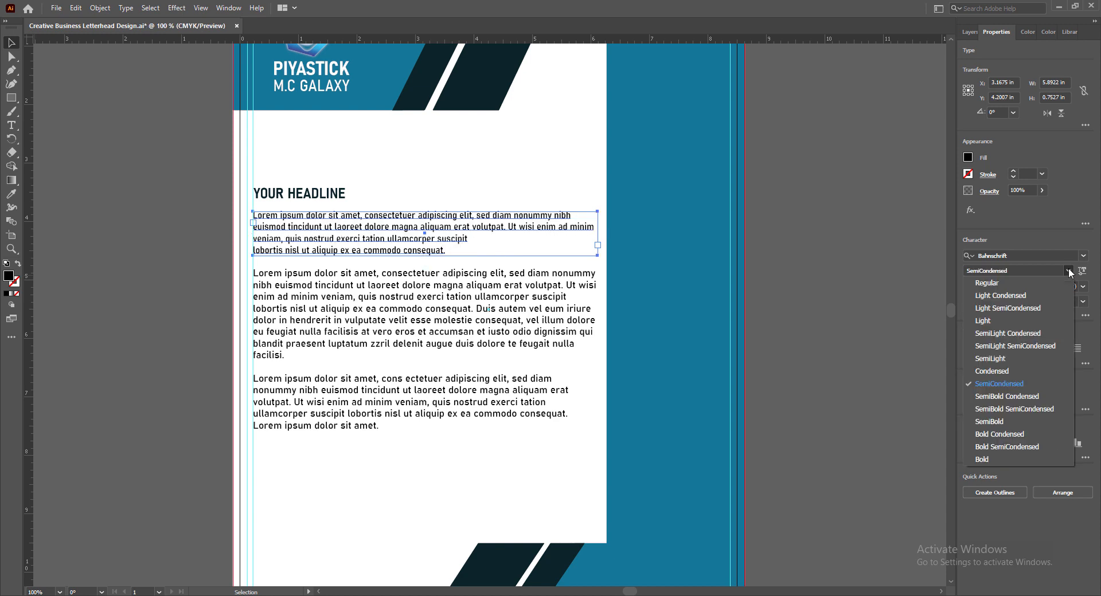
click(1012, 359)
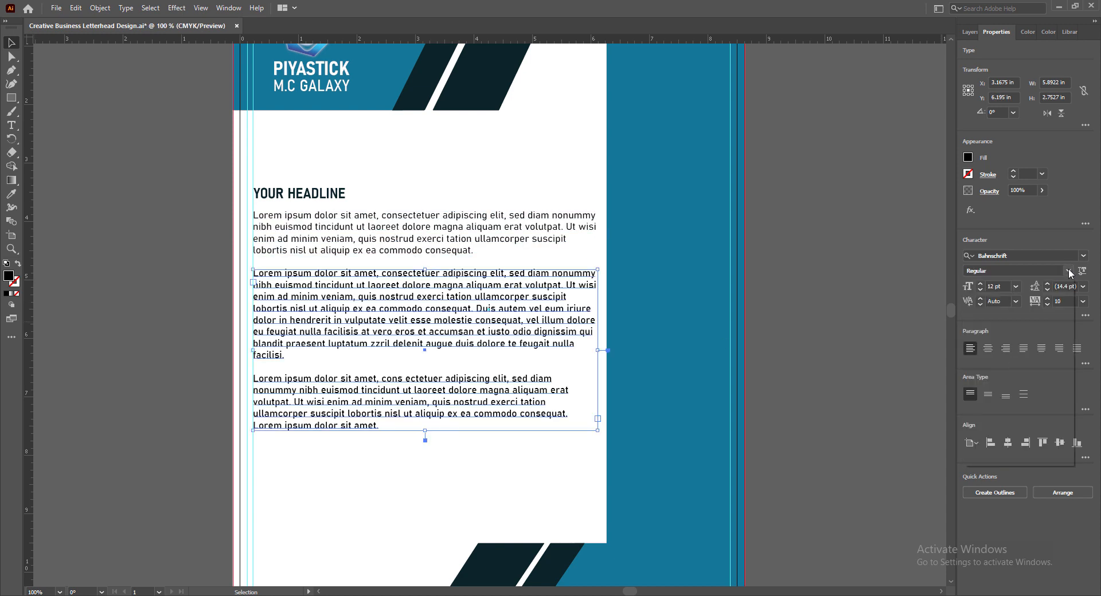
Step: Justify both body text frames with the last line aligned left
click(1014, 288)
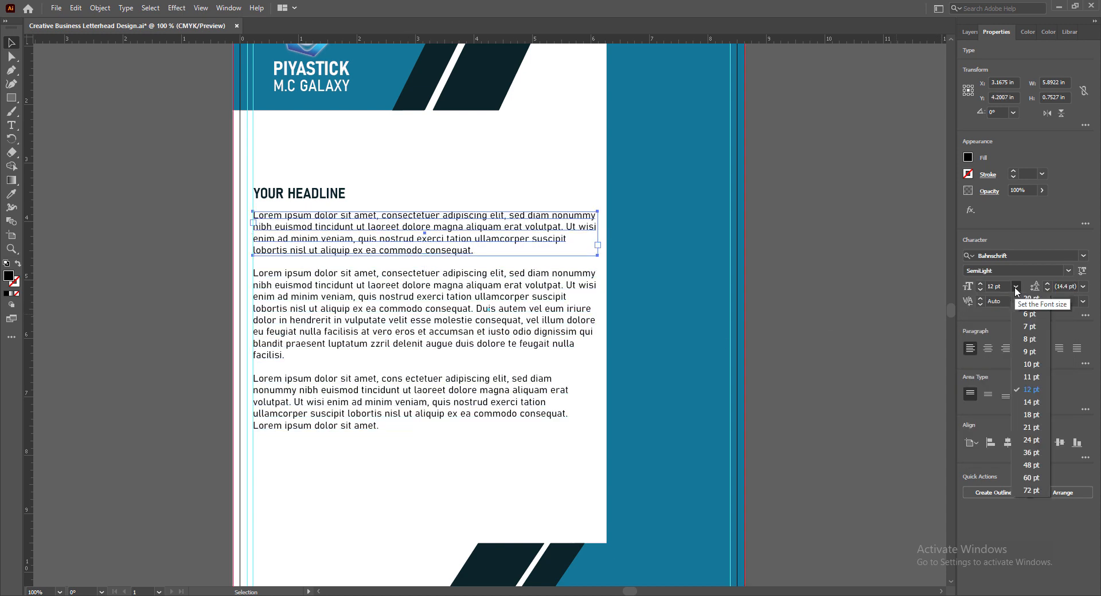
click(450, 238)
click(524, 314)
click(1023, 348)
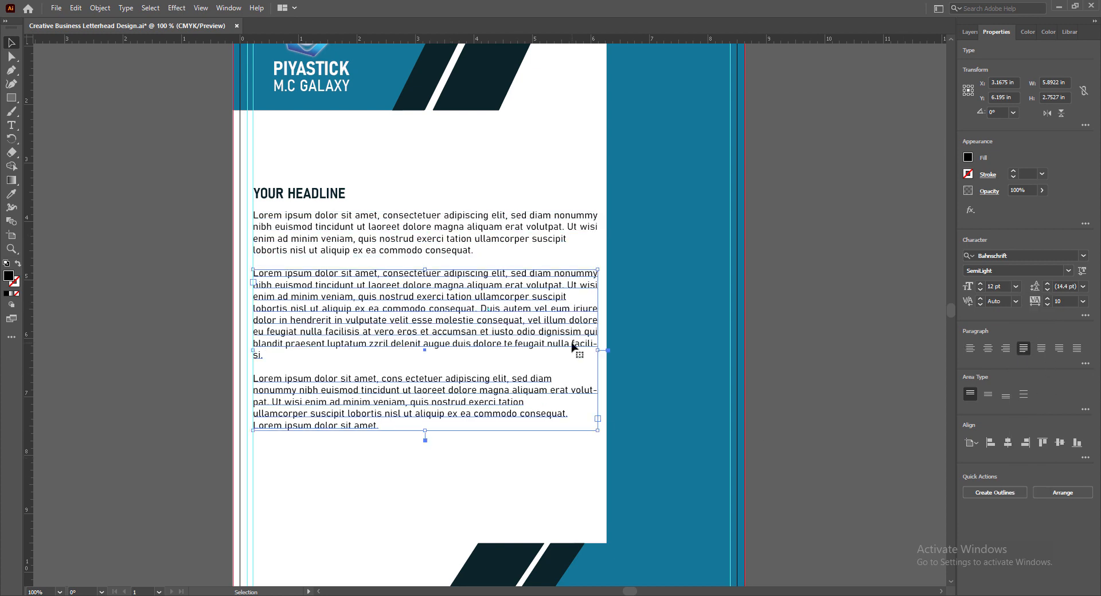
Step: Set both body text frames to 11 pt
click(1015, 286)
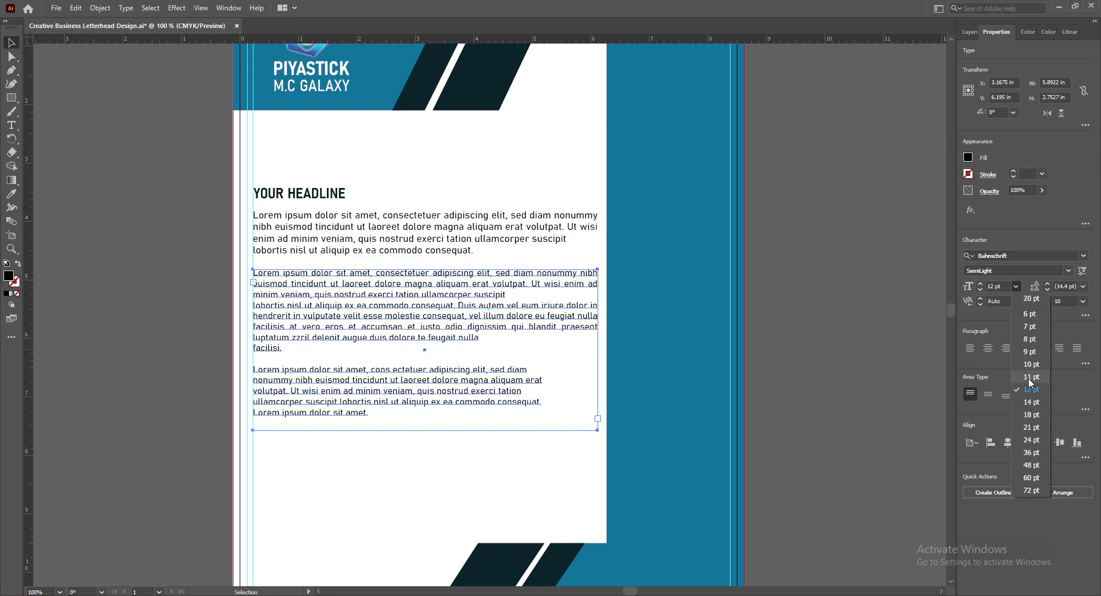
click(1030, 377)
click(453, 239)
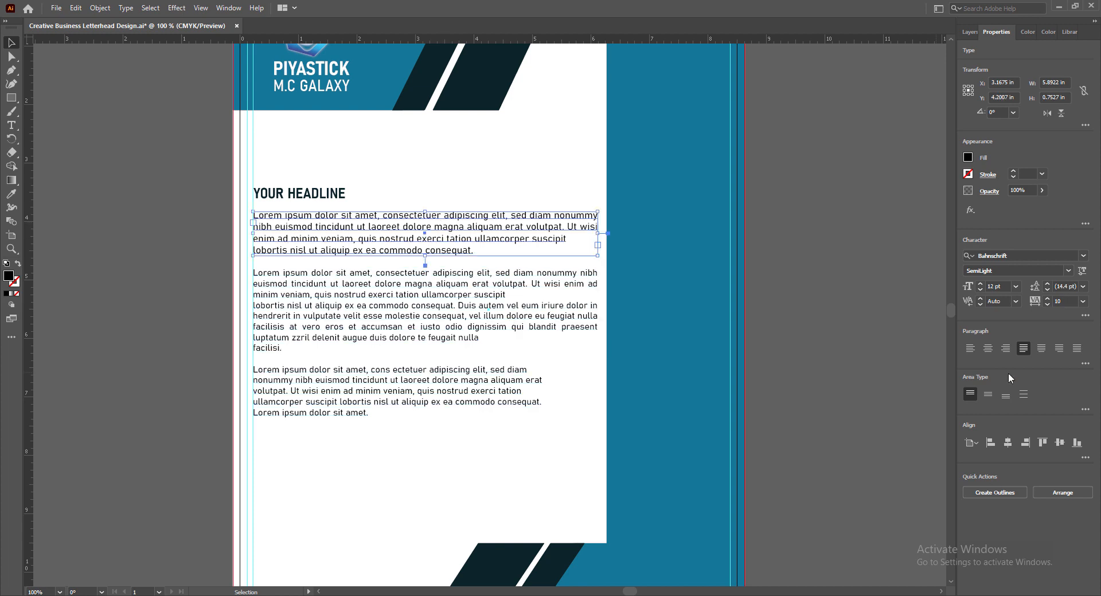
click(1015, 287)
click(1034, 377)
Step: Remove the line break before "volutpat." in the last body paragraph
click(394, 302)
double_click(254, 390)
key(BackSpace)
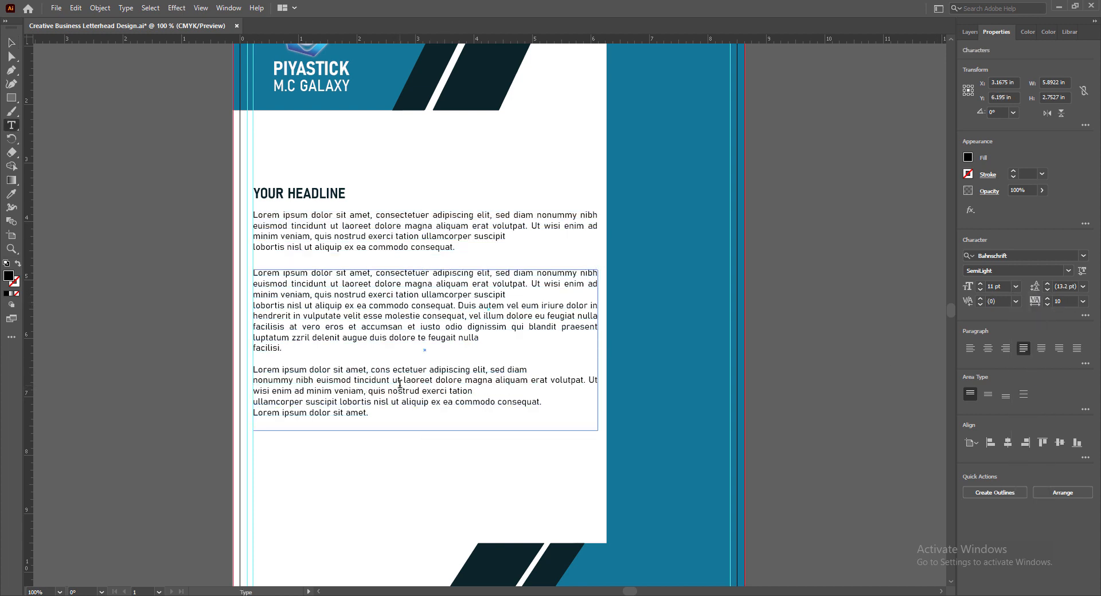
Step: Remove the remaining line breaks in the last body paragraph so its closing lines run on continuously
key(BackSpace)
click(254, 413)
key(BackSpace)
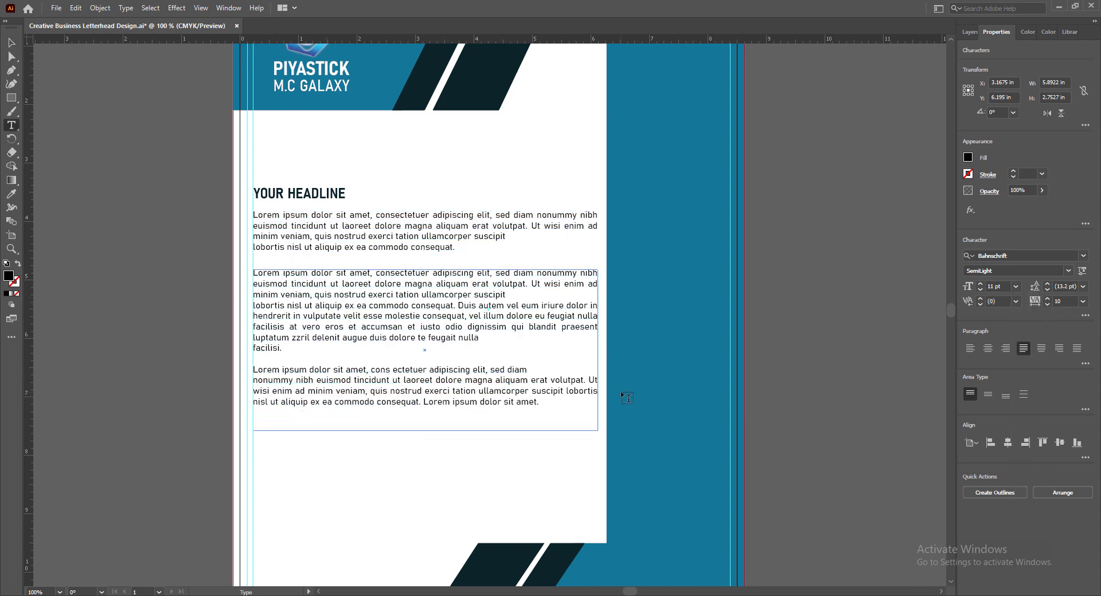
key(Escape)
Step: Fit the lower body text frame's height to its text and deselect it
double_click(425, 439)
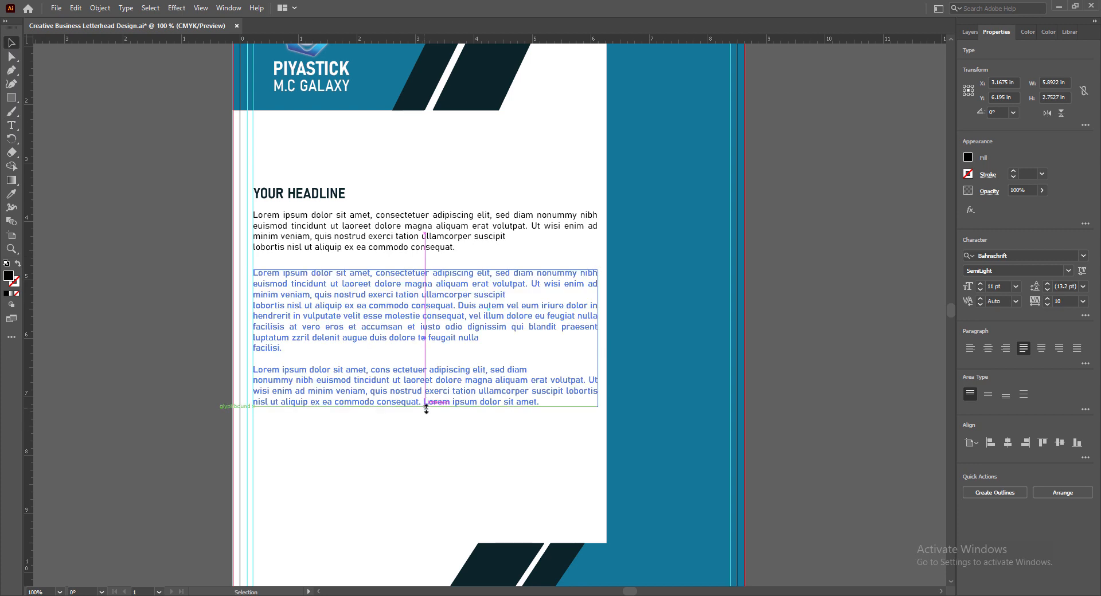
click(765, 434)
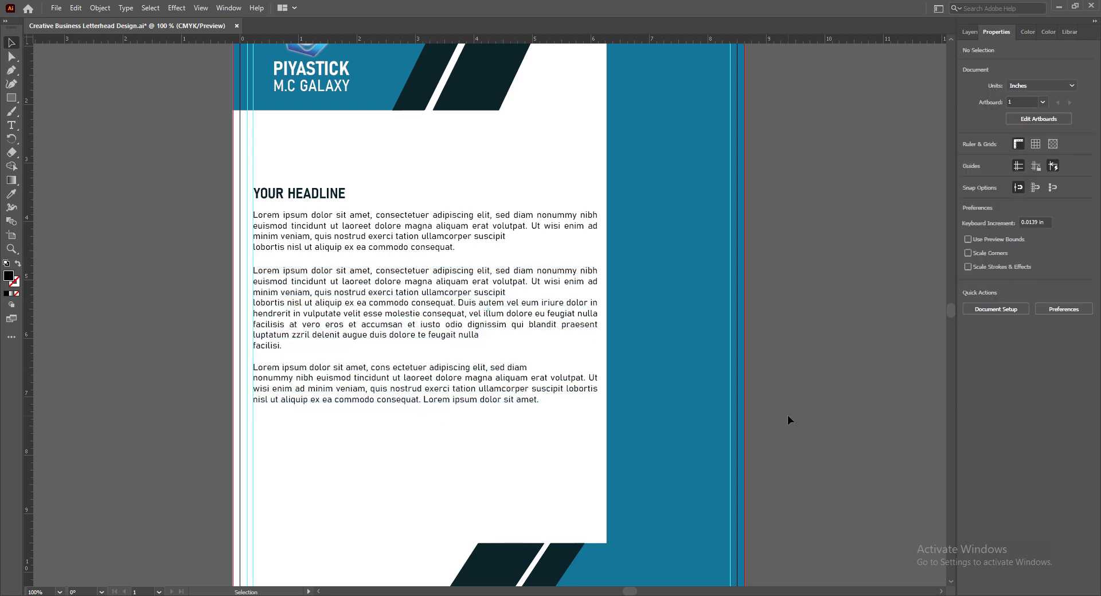
click(851, 428)
Step: Add a "Regards" text line below the last body paragraph, near the page's left margin
scroll(845, 417, down, 1)
key(t)
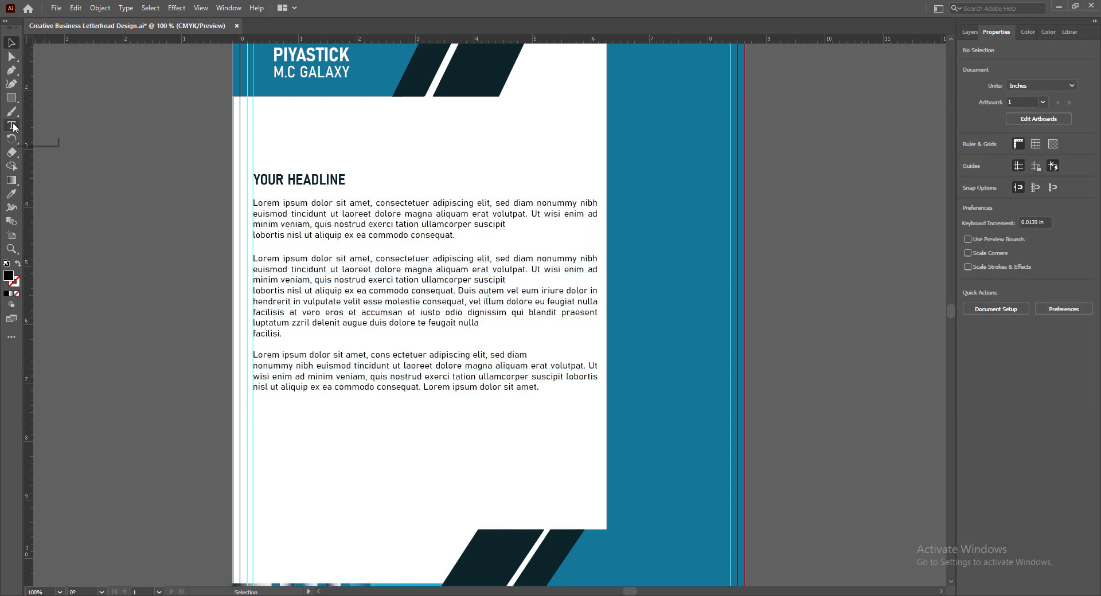
click(264, 421)
text(Regards)
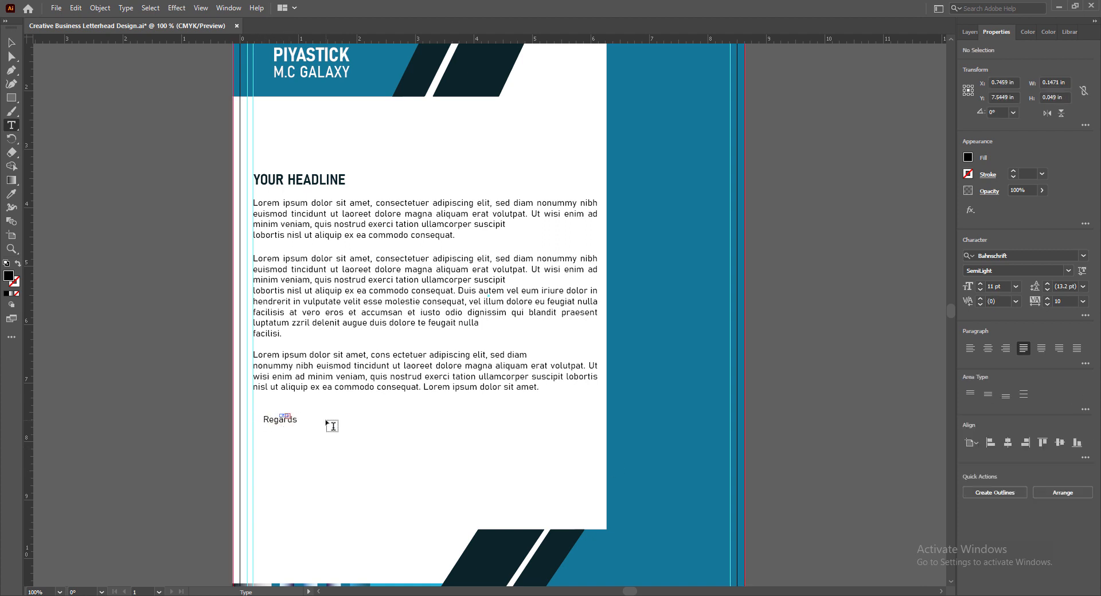
Step: Set the "Regards" line to Bahnschrift SemiBold at 11 pt
key(ctrl+a)
click(1068, 271)
click(1017, 446)
click(1014, 288)
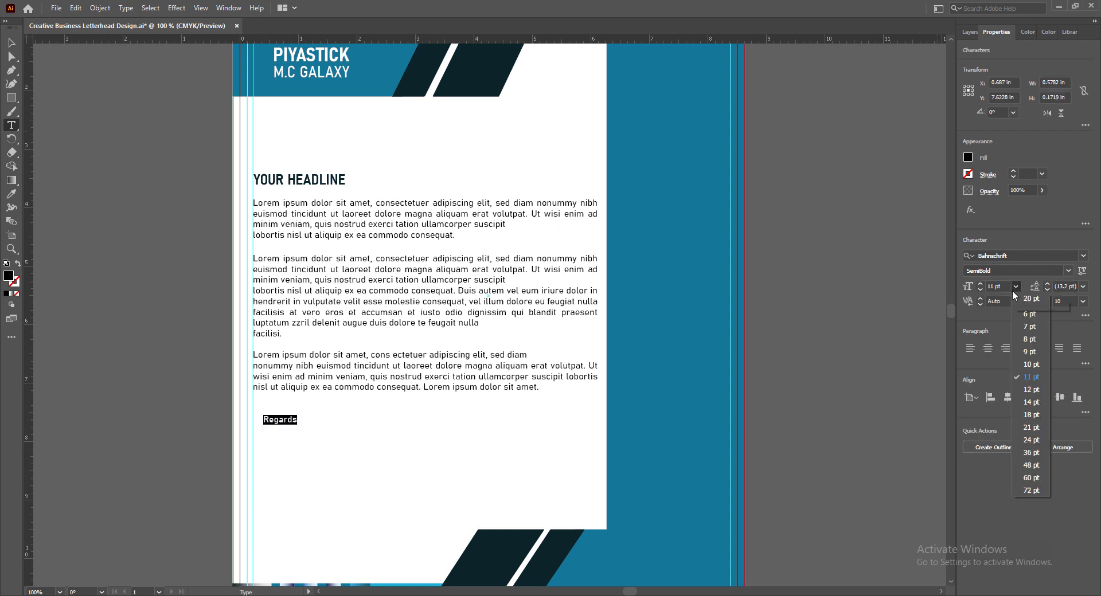
click(1032, 378)
key(Escape)
click(818, 346)
Step: Nudge "Regards" down slightly to widen its gap from the body text
click(285, 421)
key(Down)
key(Down)
key(Down)
key(Down)
key(Down)
key(Down)
key(Down)
key(Down)
key(Down)
key(Down)
key(Down)
key(Down)
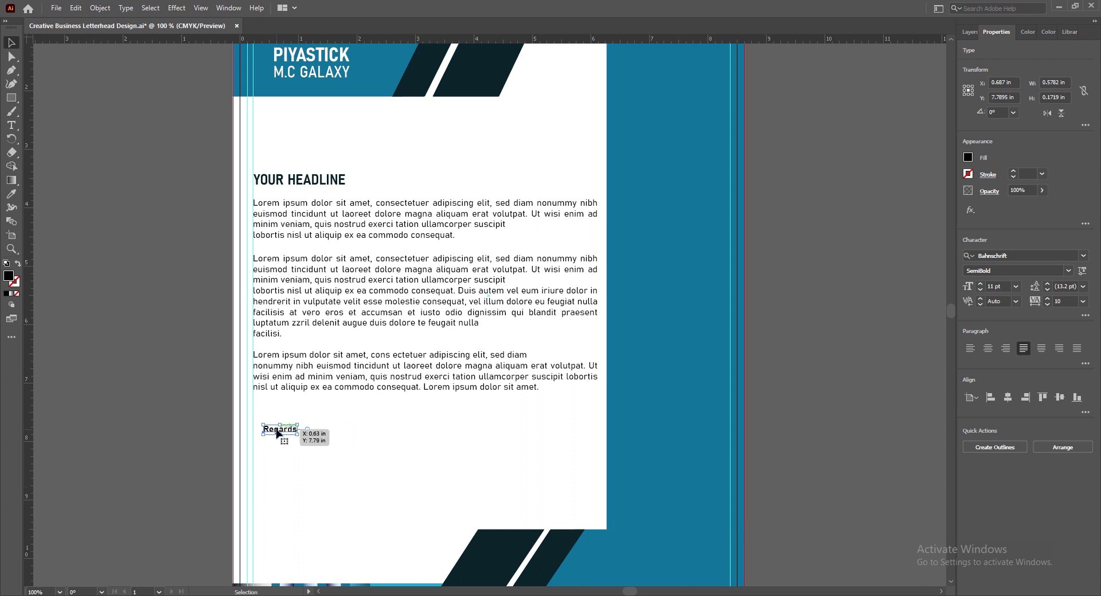
Step: Duplicate "Regards" below itself and replace the copy's text with the signer's full name
drag(277, 433, 305, 468)
double_click(273, 466)
key(ctrl+a)
key(Escape)
Step: Position "Regards" centred above the name line, and nudge the name line down to leave room for a signature
drag(277, 429, 285, 425)
click(289, 466)
key(Down)
key(Down)
key(Down)
key(Down)
key(Down)
key(Down)
key(Down)
key(Down)
key(Down)
key(Down)
key(Down)
key(Down)
key(Down)
click(395, 497)
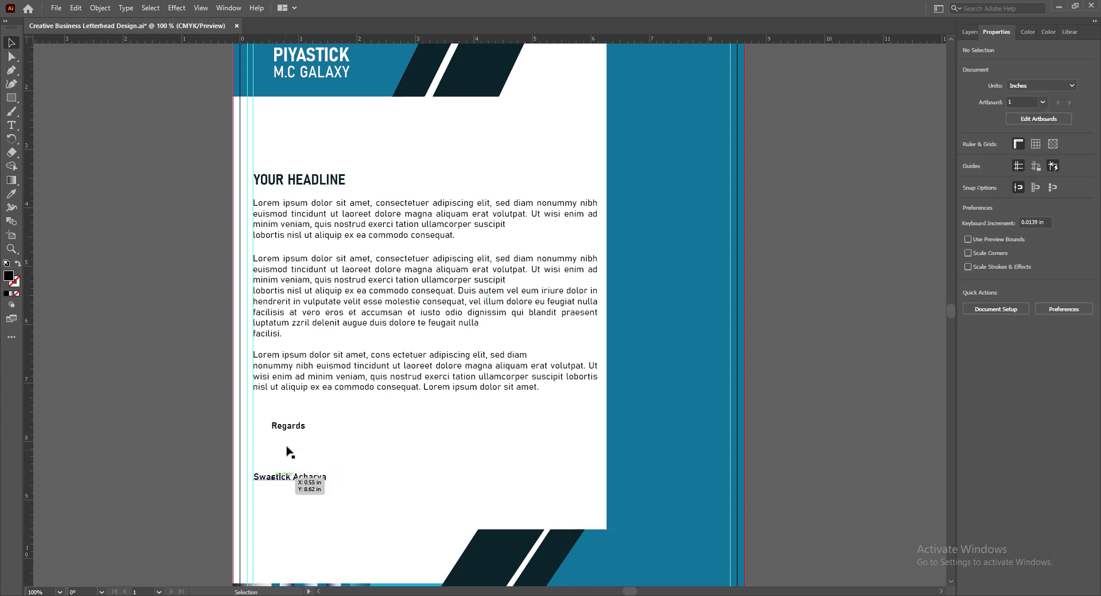
click(288, 426)
key(Up)
Step: Duplicate the name line directly beneath itself and change the copy's text to "Graphic Designer"
drag(278, 476, 278, 488)
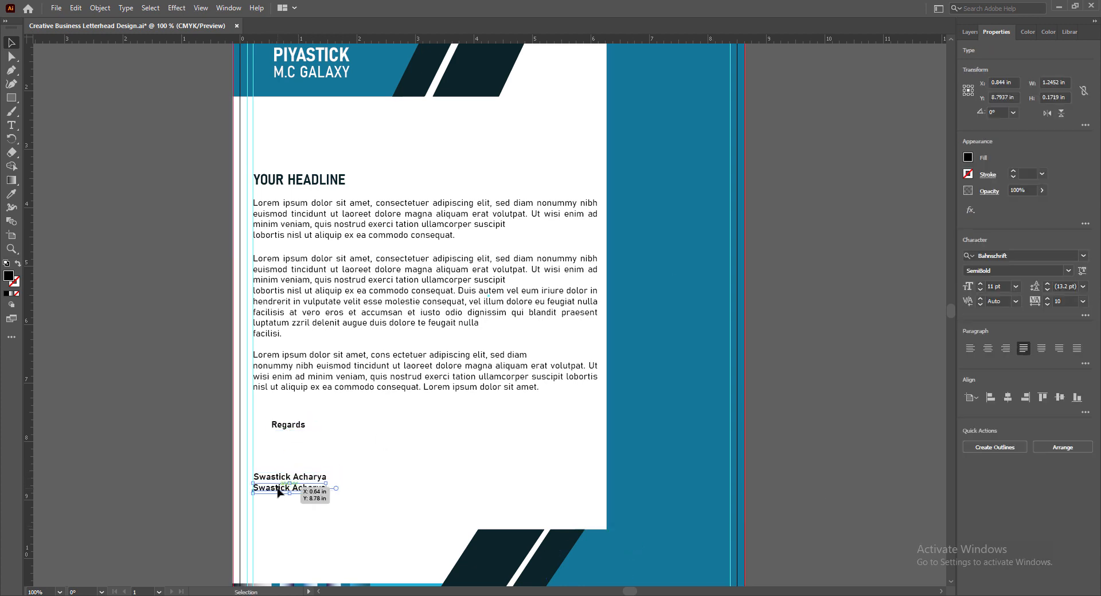
double_click(278, 487)
key(ctrl+a)
text(G)
Step: Set the "Graphic Designer" line to SemiLight at 10 pt
click(1068, 271)
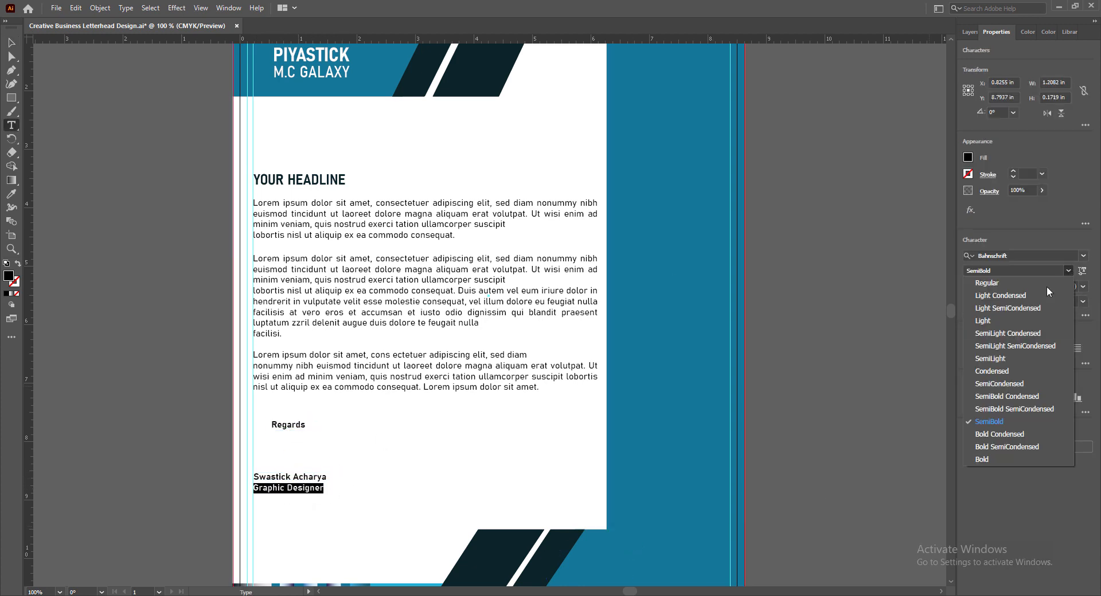
click(1009, 361)
click(1015, 286)
click(1028, 365)
key(Escape)
Step: Nudge "Graphic Designer" right and slightly up so it sits centred under the name line
key(Right)
key(Right)
key(Right)
key(Right)
key(Right)
key(Right)
key(Up)
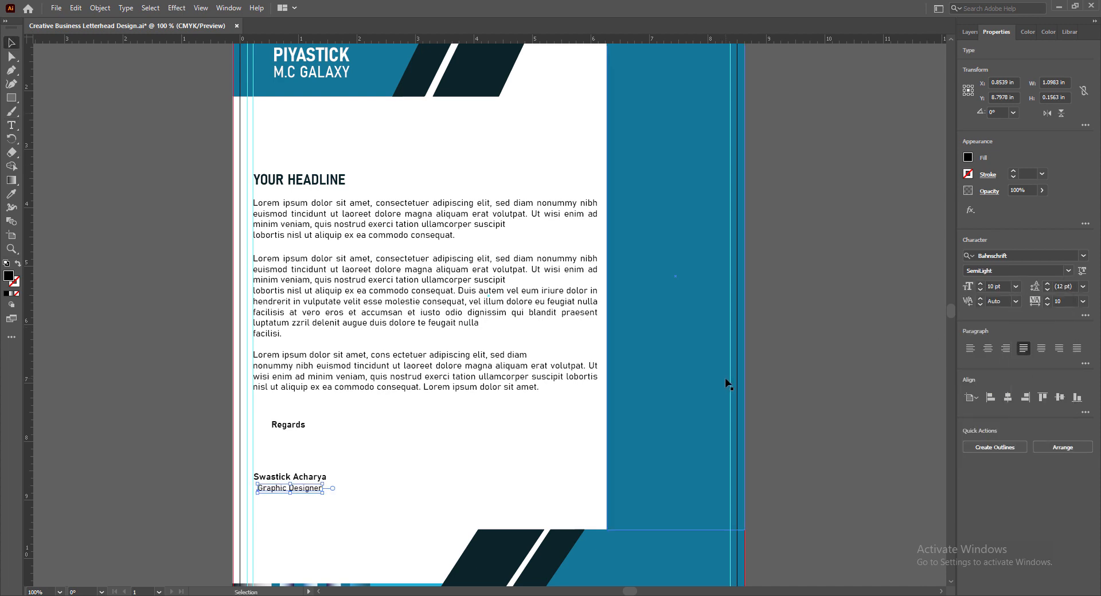
click(793, 380)
click(292, 488)
click(750, 478)
click(293, 489)
click(750, 480)
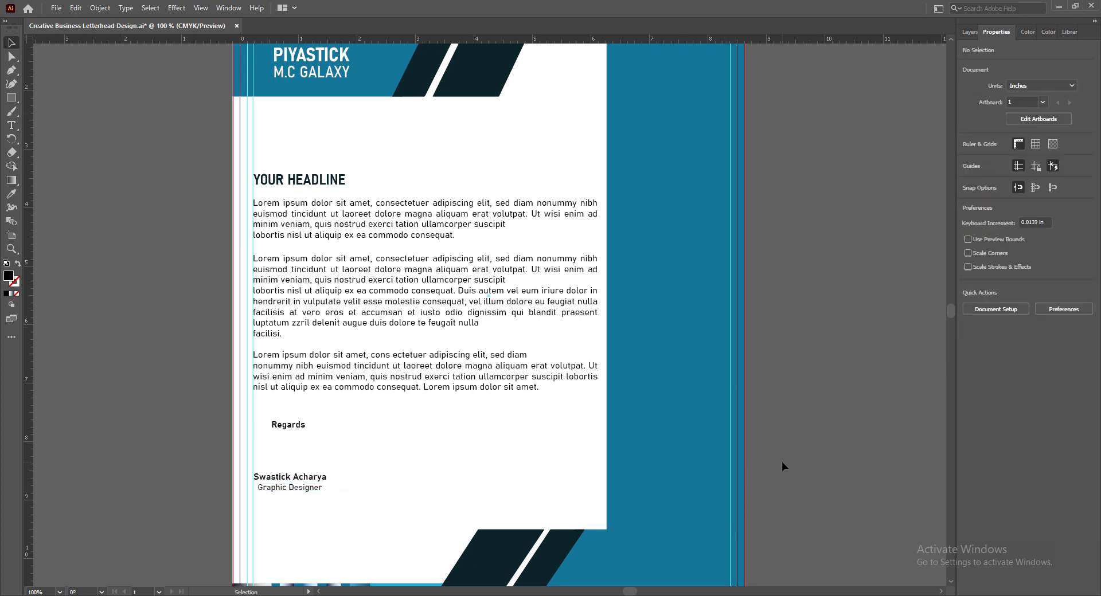
Step: Duplicate the name line into the gap below "Regards" and set the copy to 15 pt
drag(274, 476, 274, 453)
click(1015, 286)
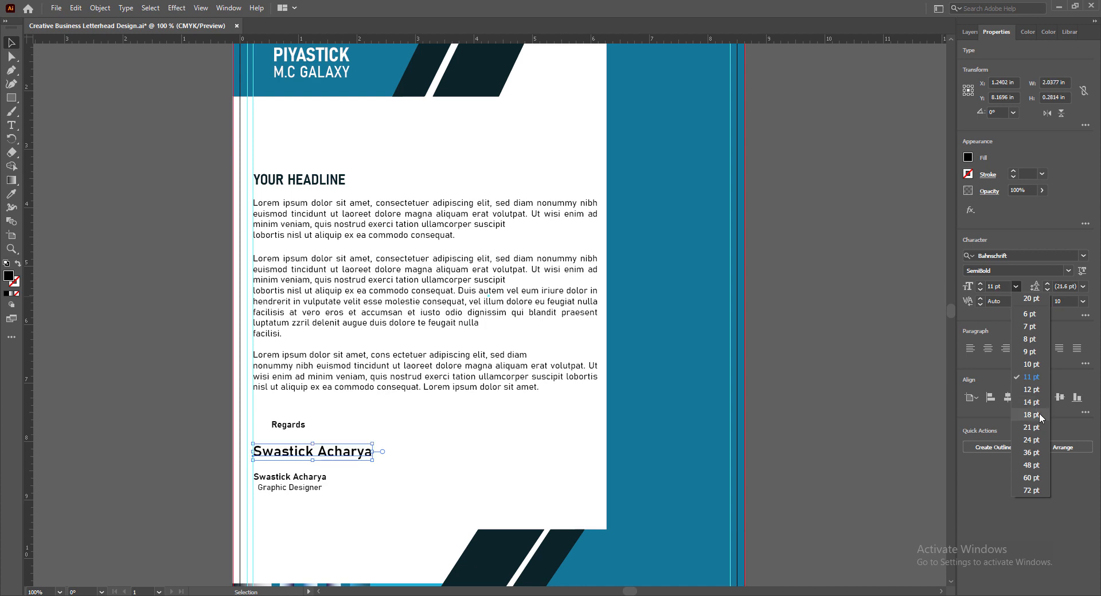
click(1038, 403)
Step: Change the duplicated name's font to the handwritten Calhtia so it looks like a signature
click(1083, 256)
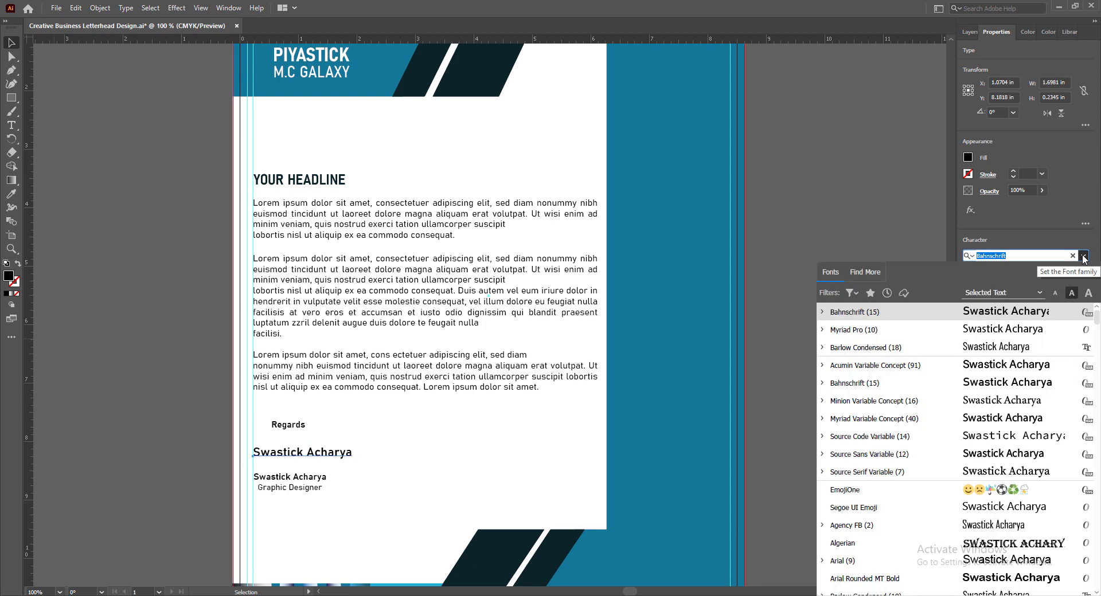
scroll(1009, 487, down, 2)
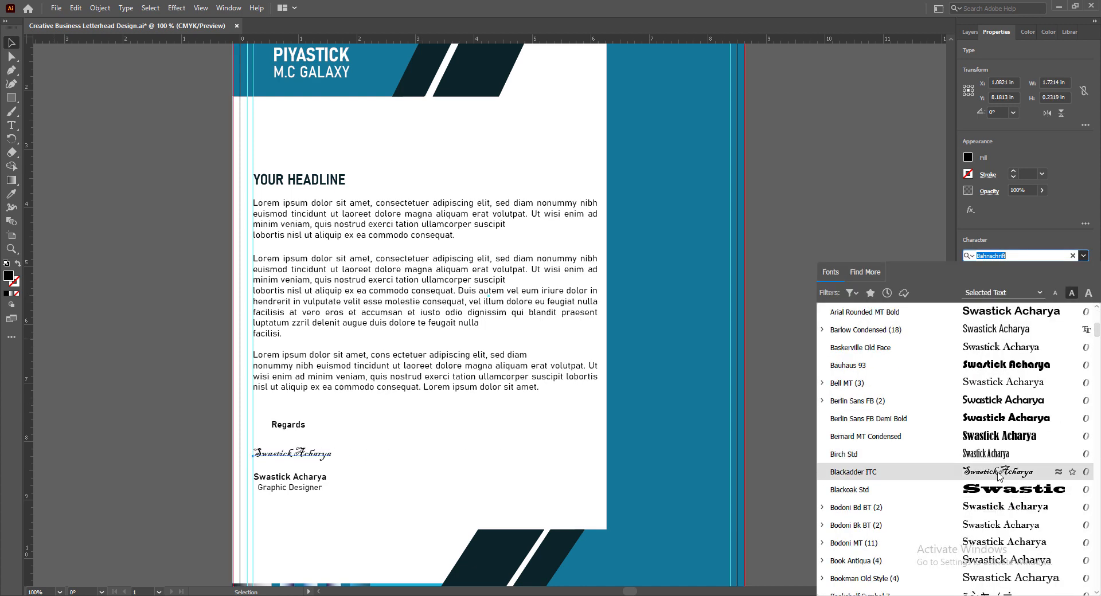
scroll(998, 494, down, 4)
click(998, 491)
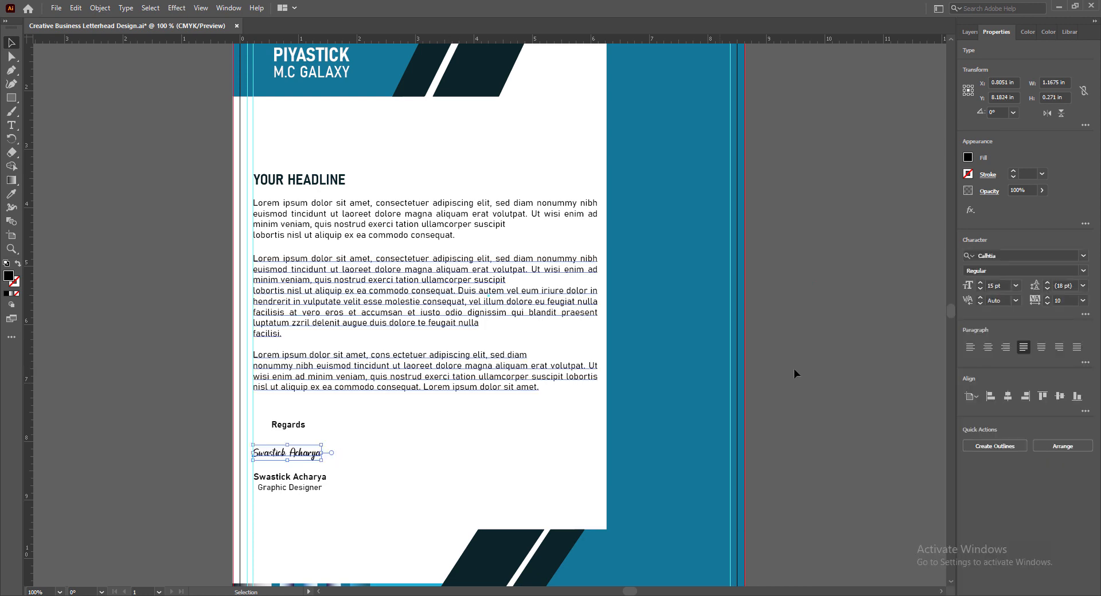
Step: Enlarge the signature text to 18 pt and widen its letter tracking
click(1031, 413)
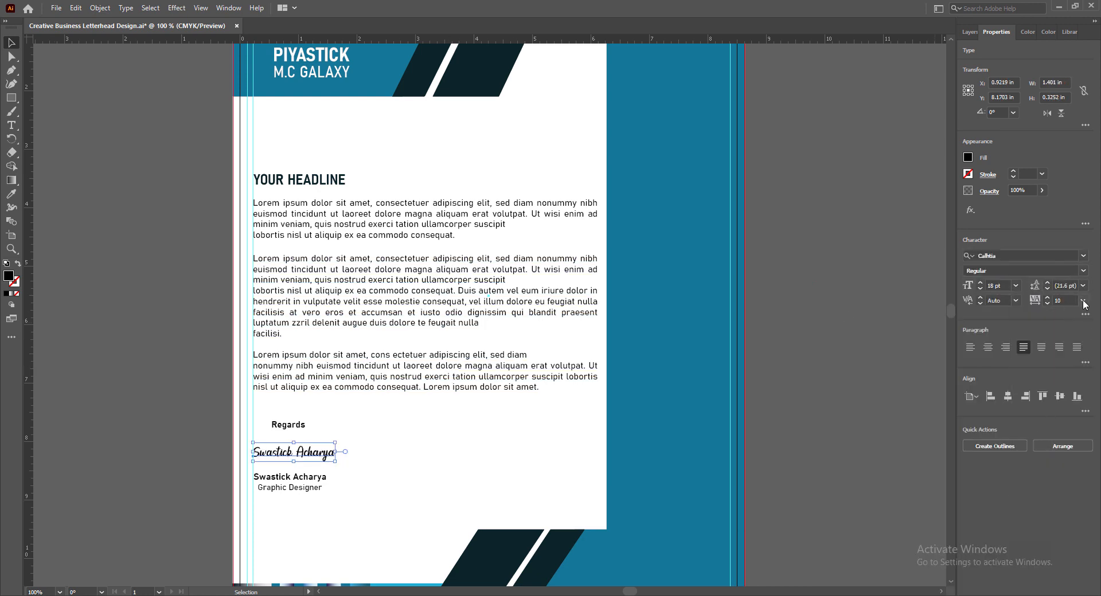
click(1083, 300)
click(1067, 432)
click(363, 447)
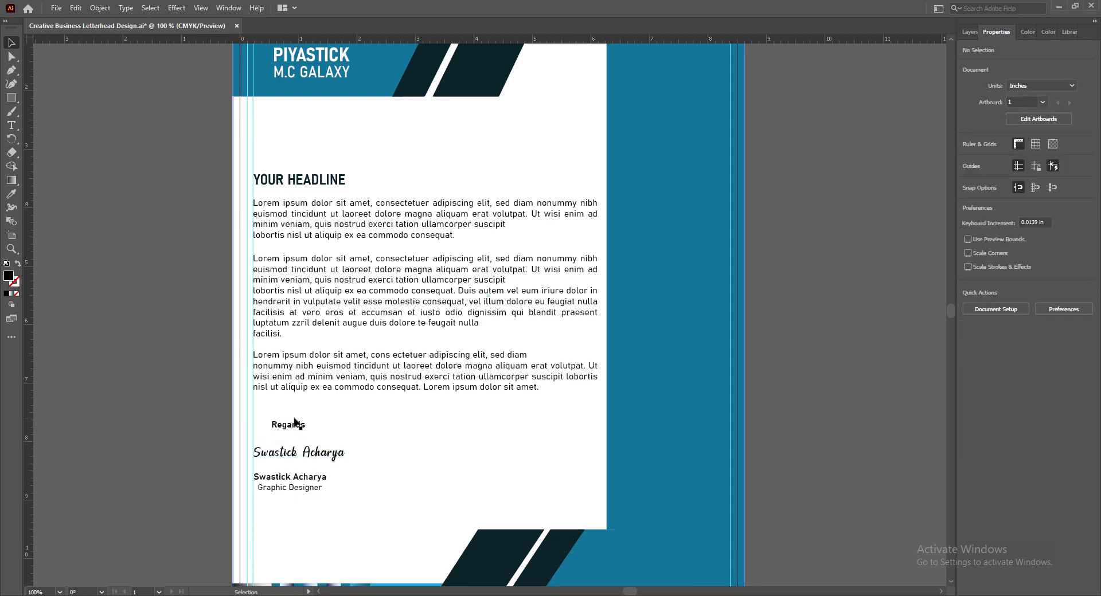
Step: Nudge the printed name and "Graphic Designer" lines up together, closer to the signature
click(292, 482)
shift+click(292, 487)
key(Up)
key(Up)
key(Up)
key(Up)
key(Up)
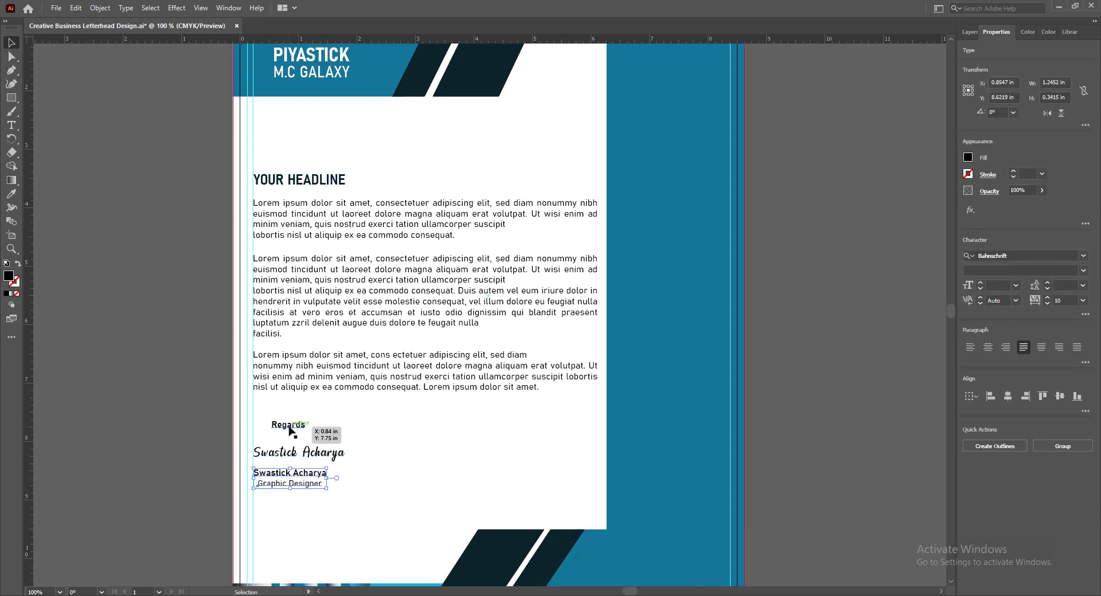
Step: Nudge "Regards" down towards the signature and the signature slightly up to even out the line spacing
click(290, 427)
key(Down)
key(Down)
key(Down)
key(Down)
click(298, 453)
key(Up)
click(835, 466)
Step: Move the printed name and "Graphic Designer" lines right to centre them under the signature
click(281, 473)
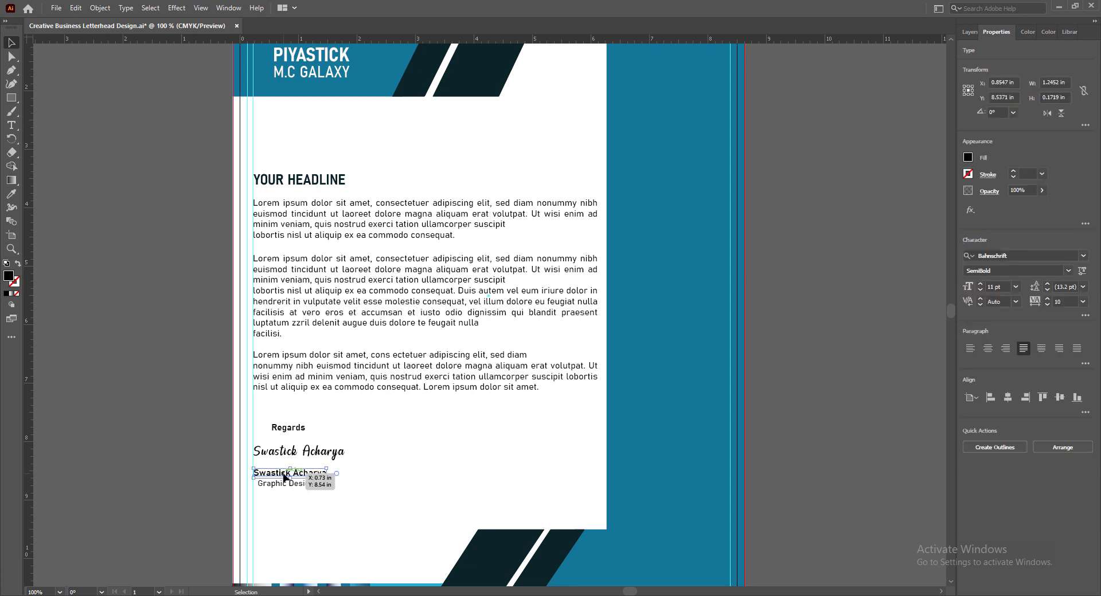
shift+click(280, 484)
key(Right)
key(Right)
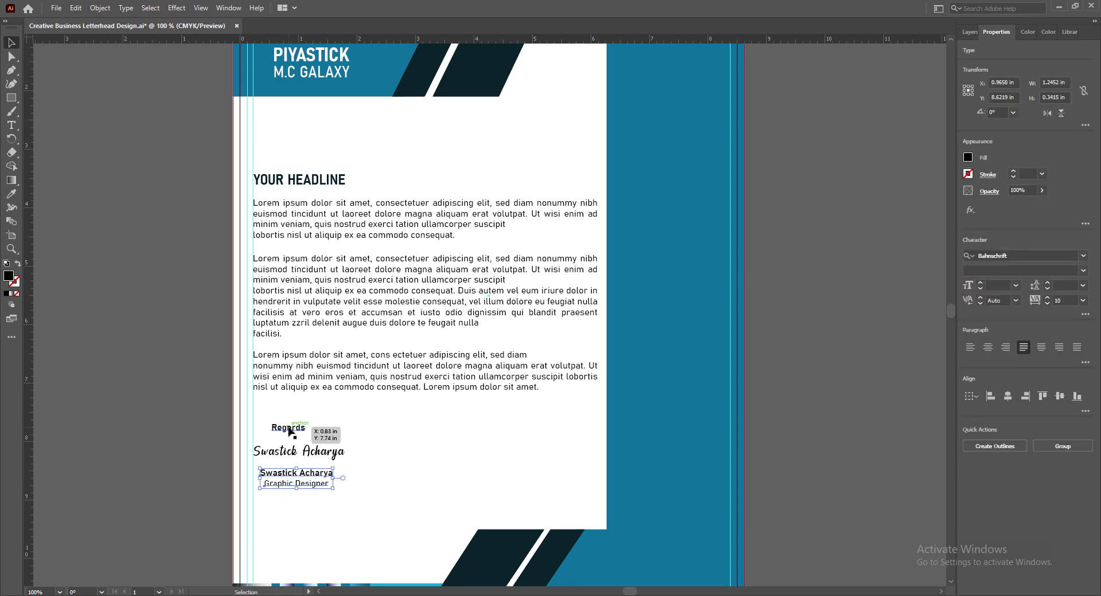
Step: Nudge "Regards" right to centre it above the signature
click(292, 429)
key(Right)
key(Right)
key(Right)
key(Right)
key(Right)
key(Right)
key(Right)
key(Right)
click(809, 498)
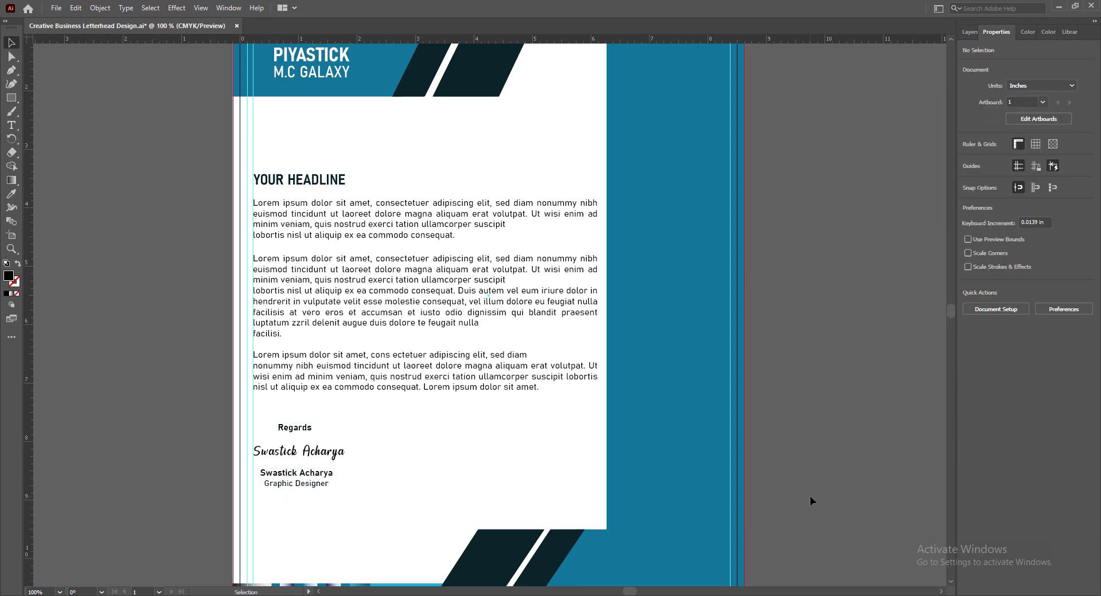
Step: Select all four lines of the signature block and nudge them down together, away from the body text
click(298, 427)
shift+click(306, 452)
shift+click(298, 474)
shift+click(298, 485)
key(Down)
key(Down)
key(Down)
key(Down)
key(Down)
key(Down)
click(837, 457)
Step: Draw a black rectangle about 2.4 by 0.34 in across the teal side panel, just above the first body paragraph's level
scroll(837, 456, down, 2)
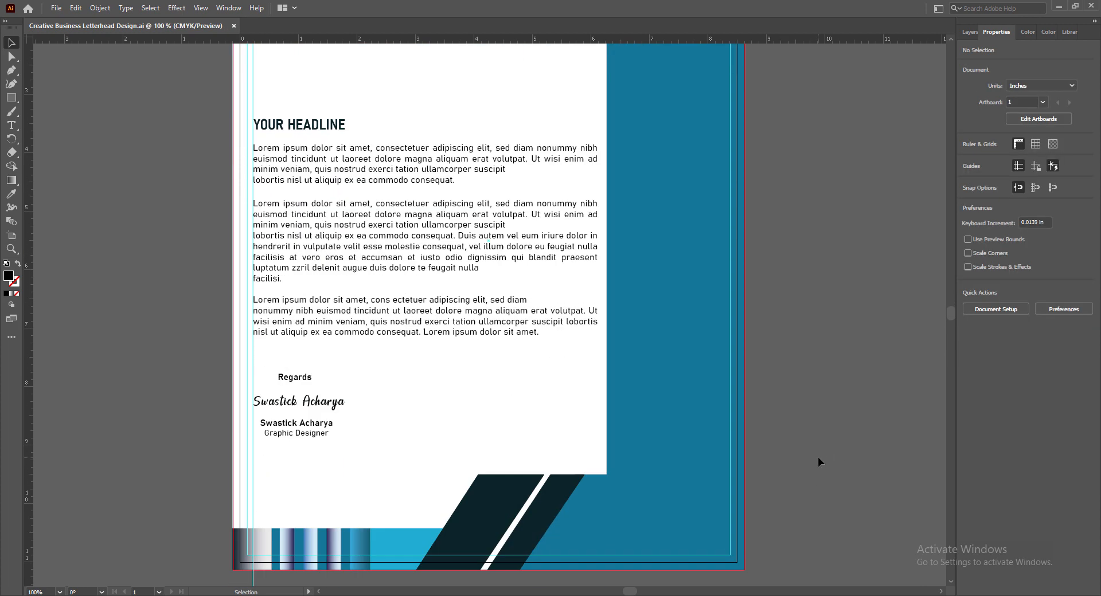
scroll(806, 342, up, 4)
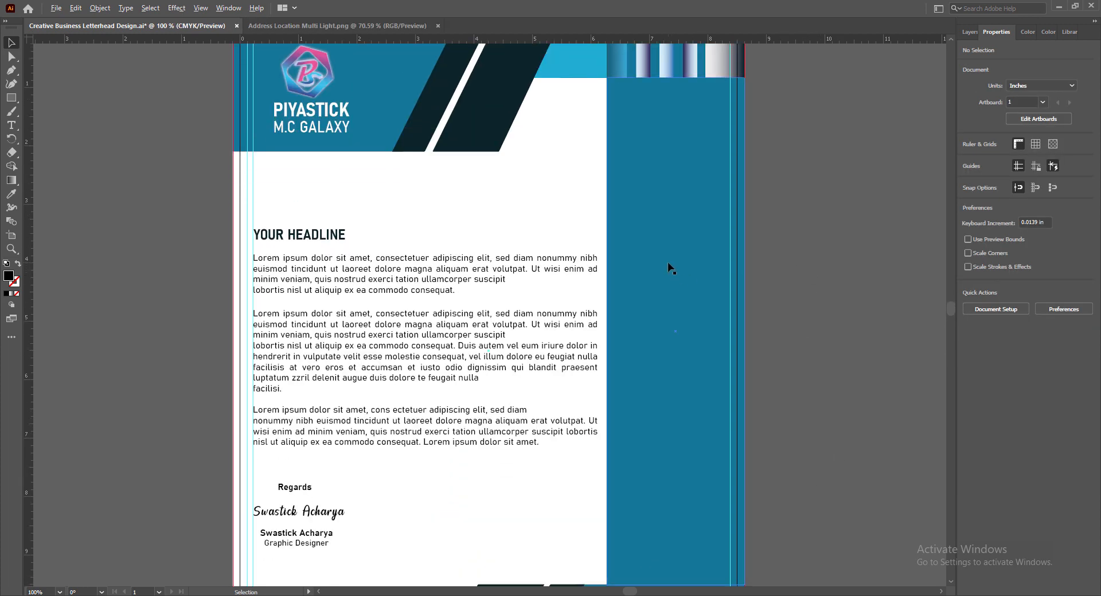
scroll(667, 262, up, 2)
scroll(667, 263, down, 1)
scroll(667, 262, up, 1)
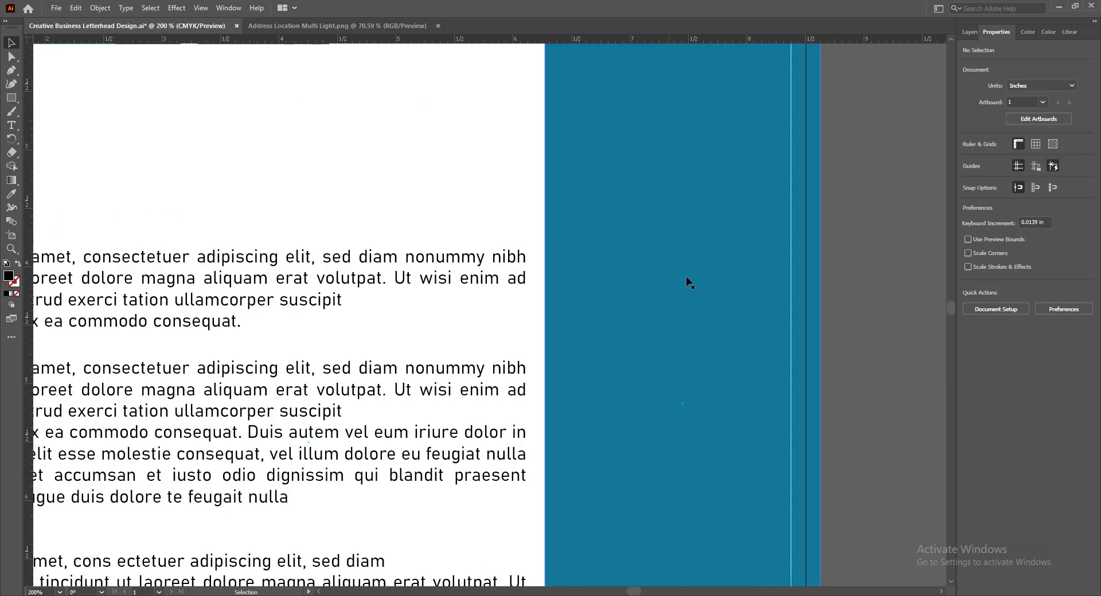
click(11, 98)
drag(539, 181, 822, 220)
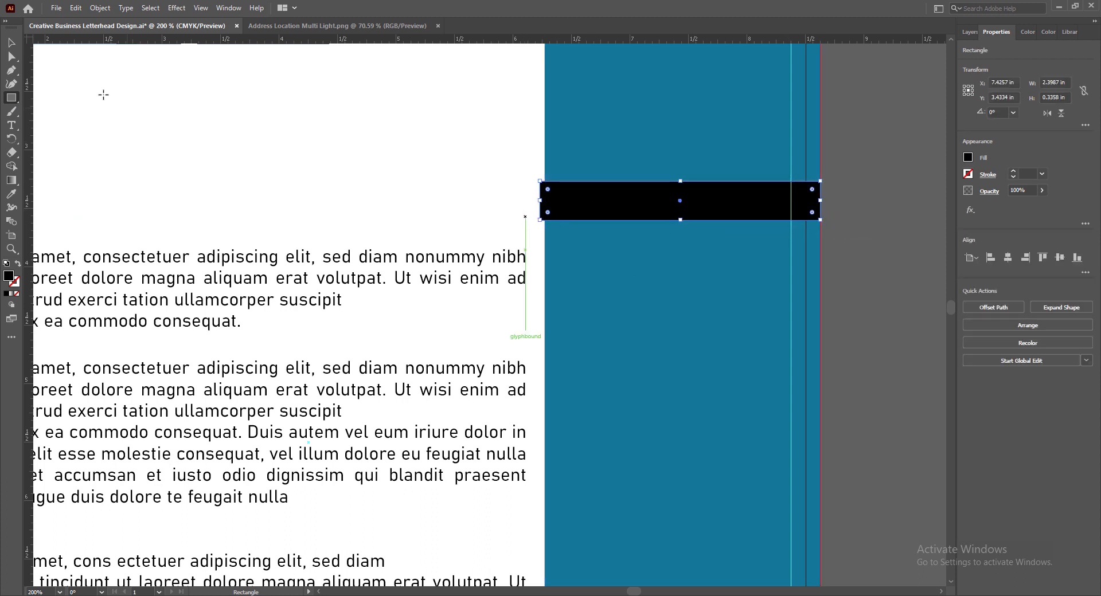
Step: Extend the black bar's left edge further past the teal panel, to a width of about 2.43 in
click(12, 44)
drag(540, 200, 536, 197)
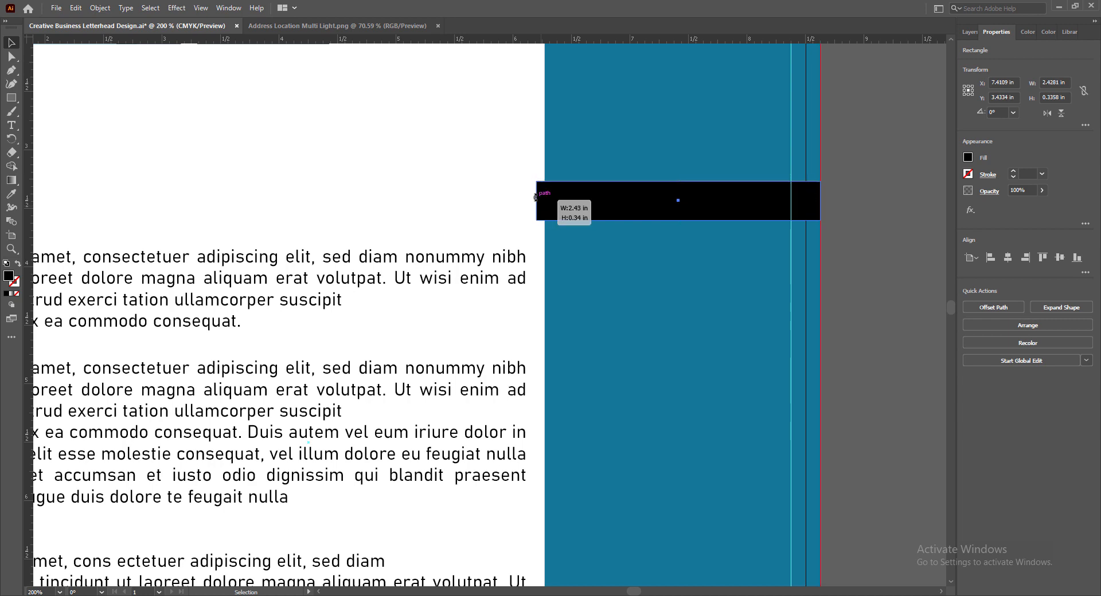
click(867, 257)
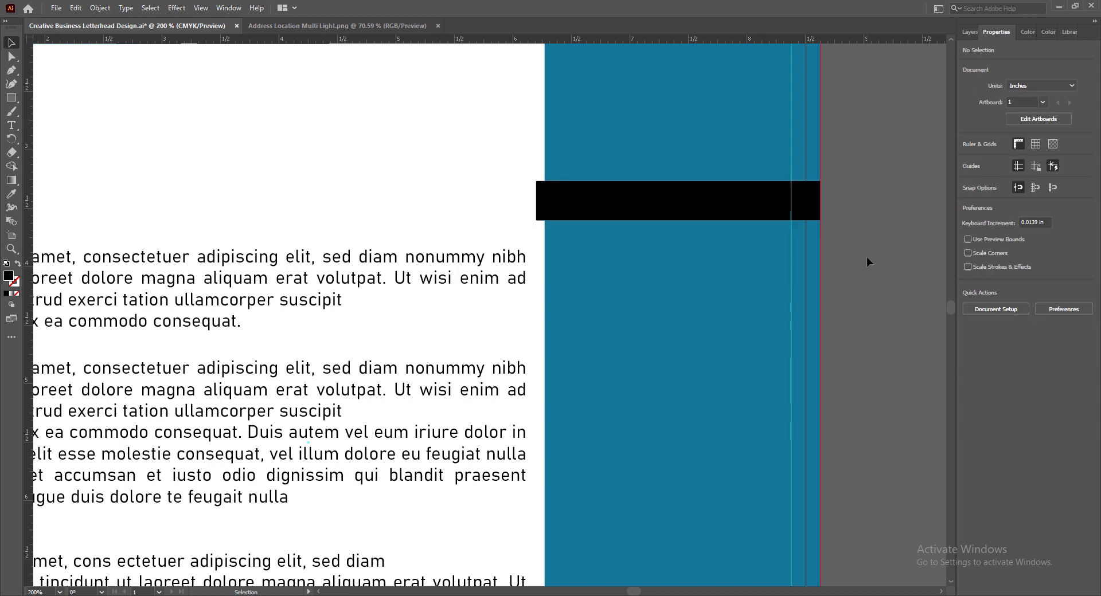
Step: Draw a small triangular ribbon fold with the Pen tool, joining the bar's lower-left corner to the teal panel's edge
key(p)
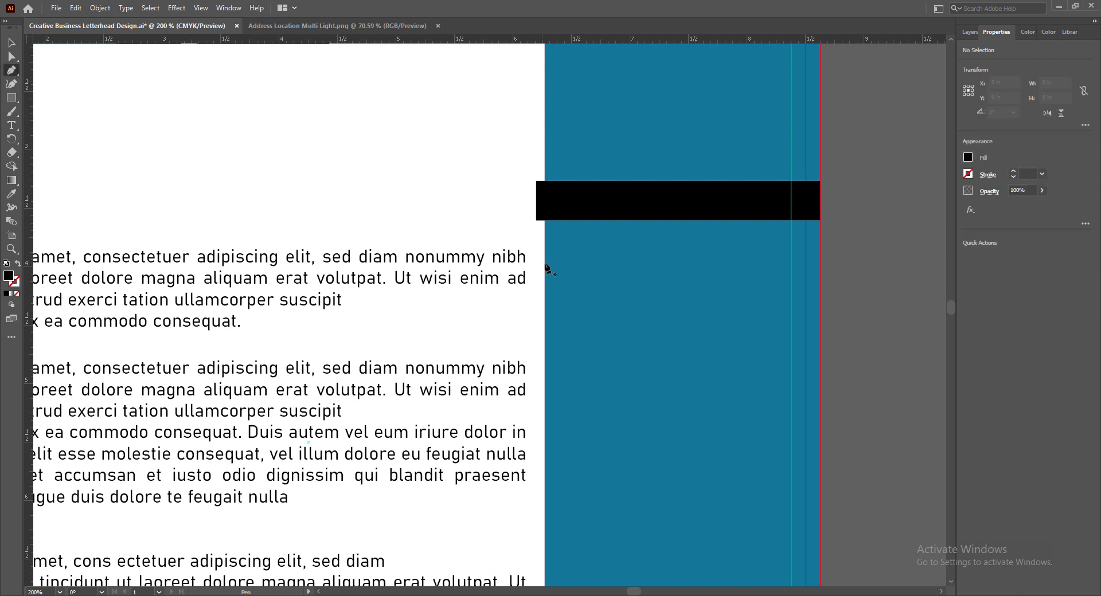
click(536, 221)
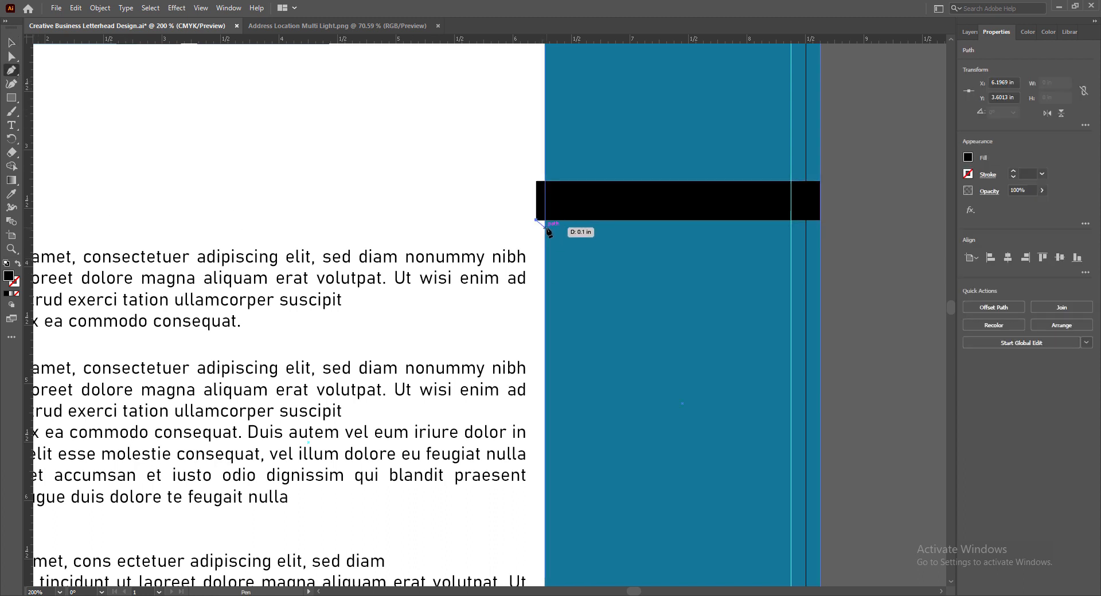
click(545, 228)
click(544, 221)
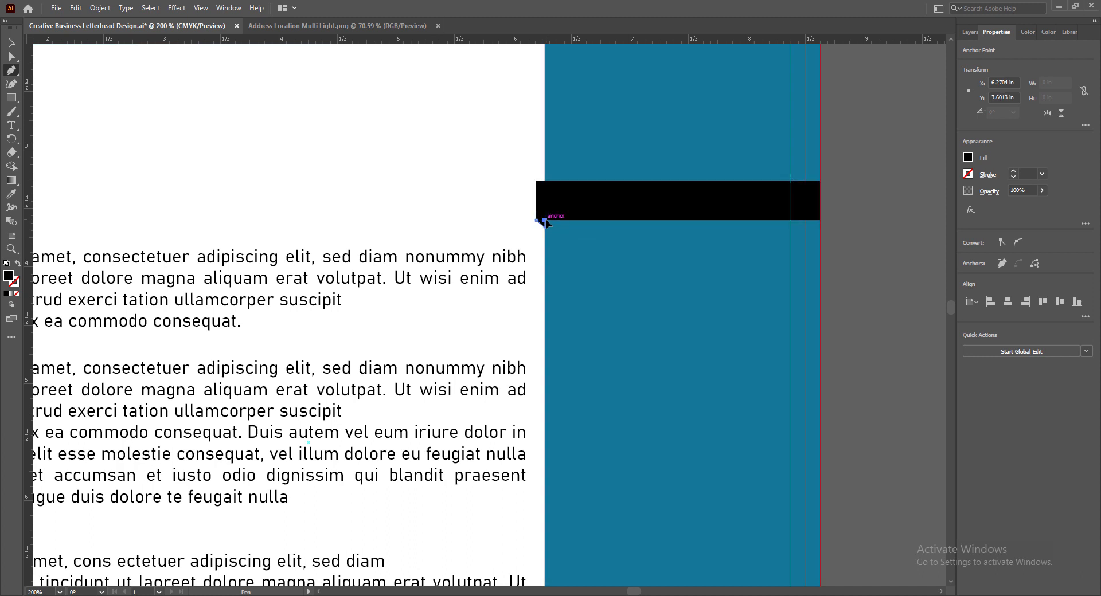
click(536, 220)
click(873, 257)
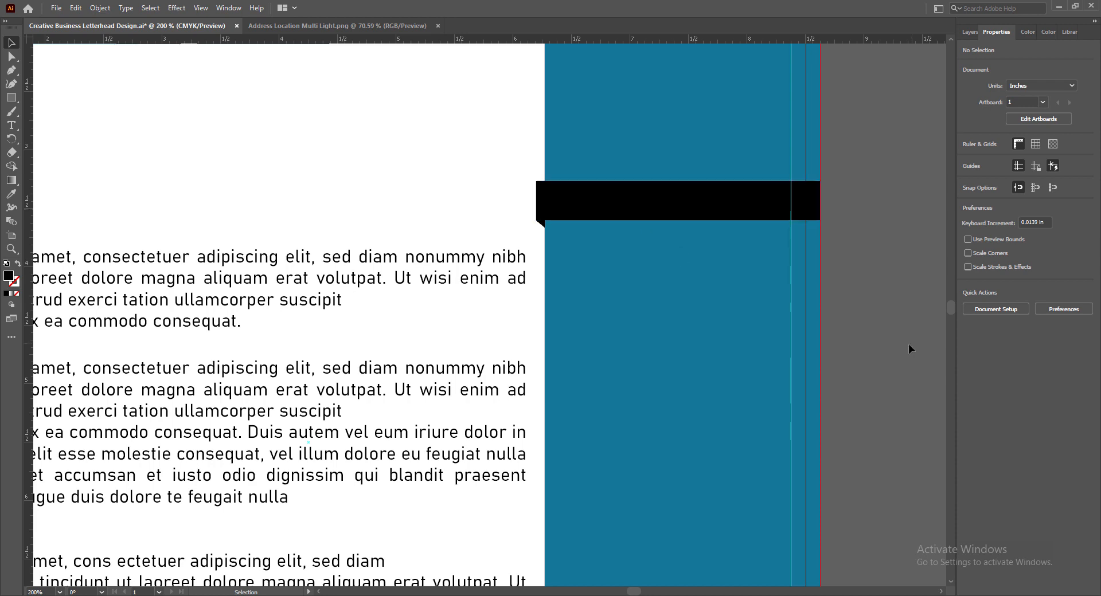
Step: Save the letterhead document with the new ribbon bar
click(632, 210)
click(900, 289)
key(ctrl+s)
Step: Duplicate the black ribbon bar together with its triangular fold further down the teal side panel, keeping it horizontally aligned
key(ctrl+1)
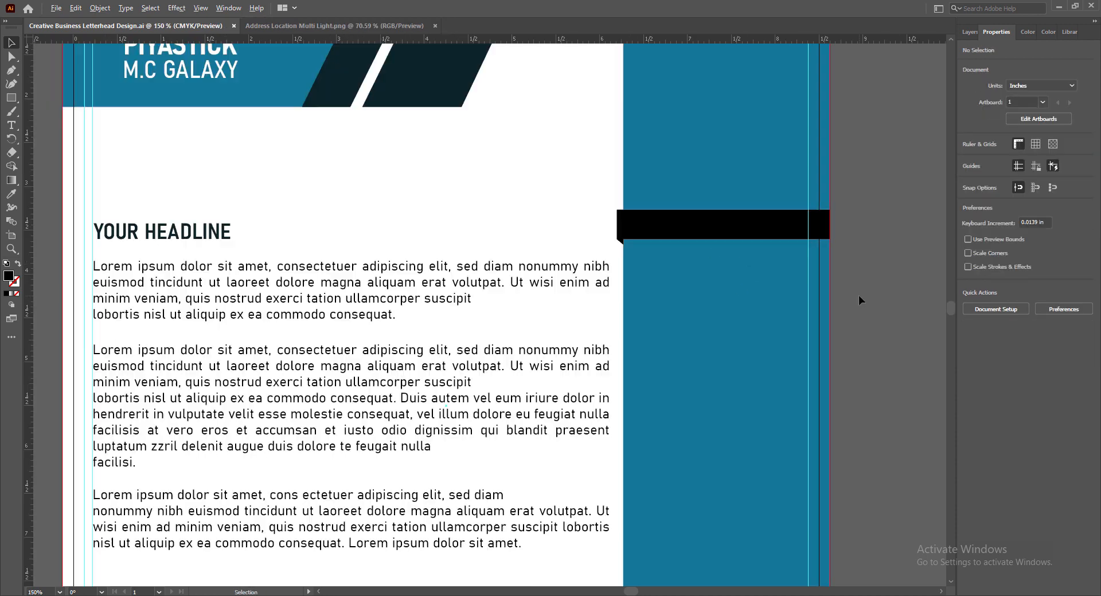
key(v)
scroll(893, 320, up, 1)
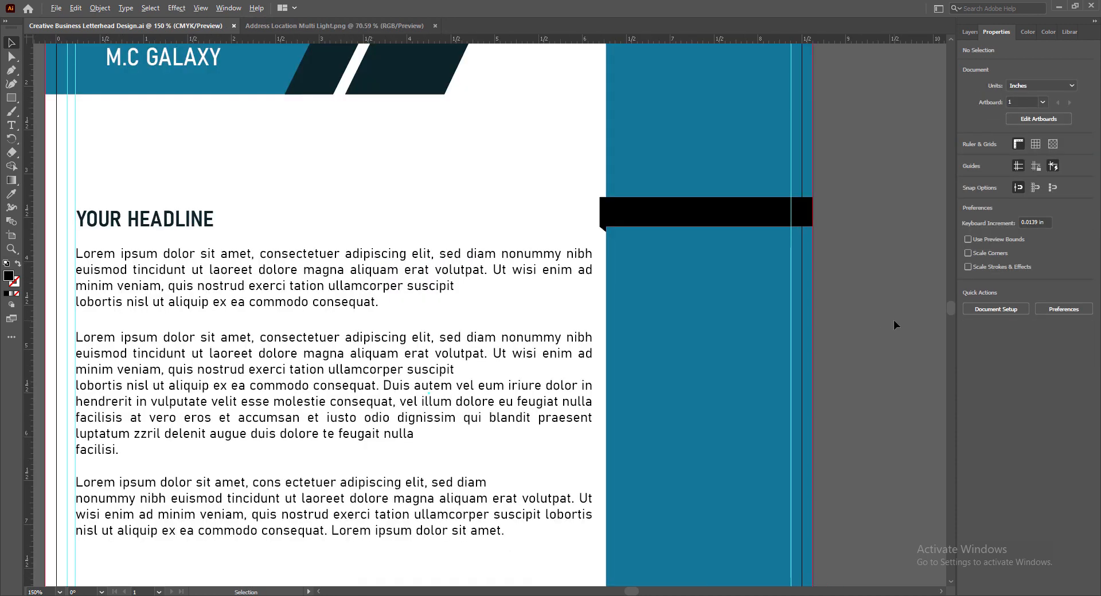
click(699, 224)
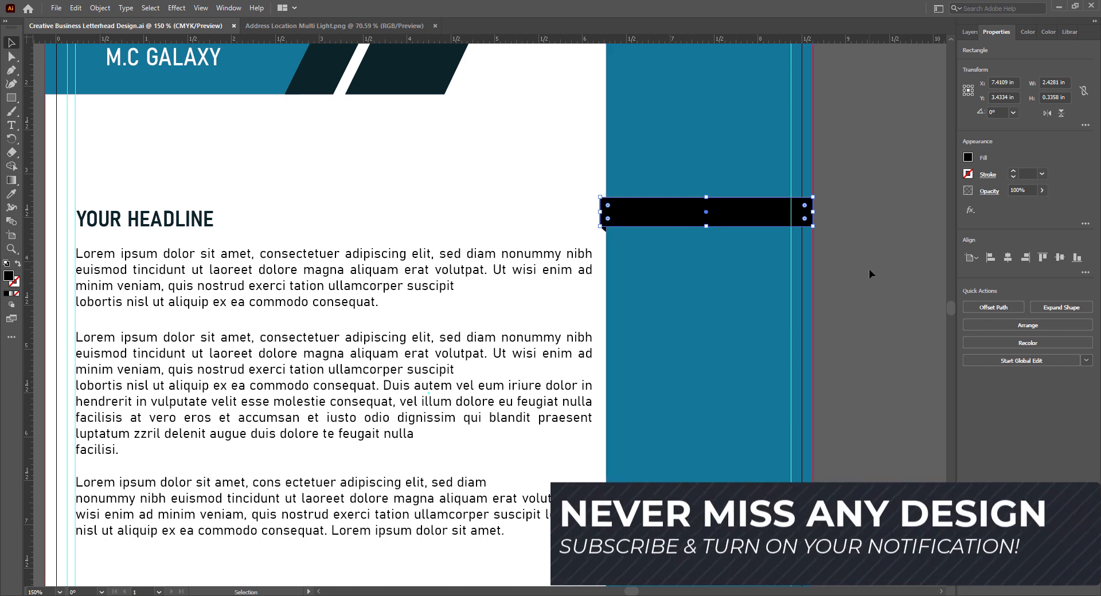
drag(601, 227, 601, 231)
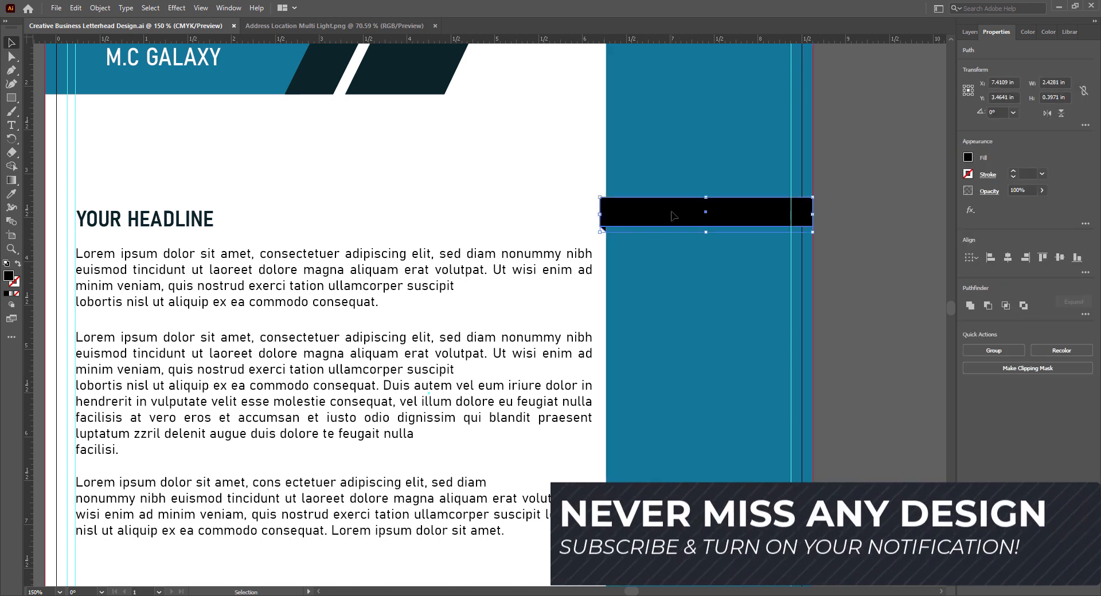
drag(672, 217, 730, 327)
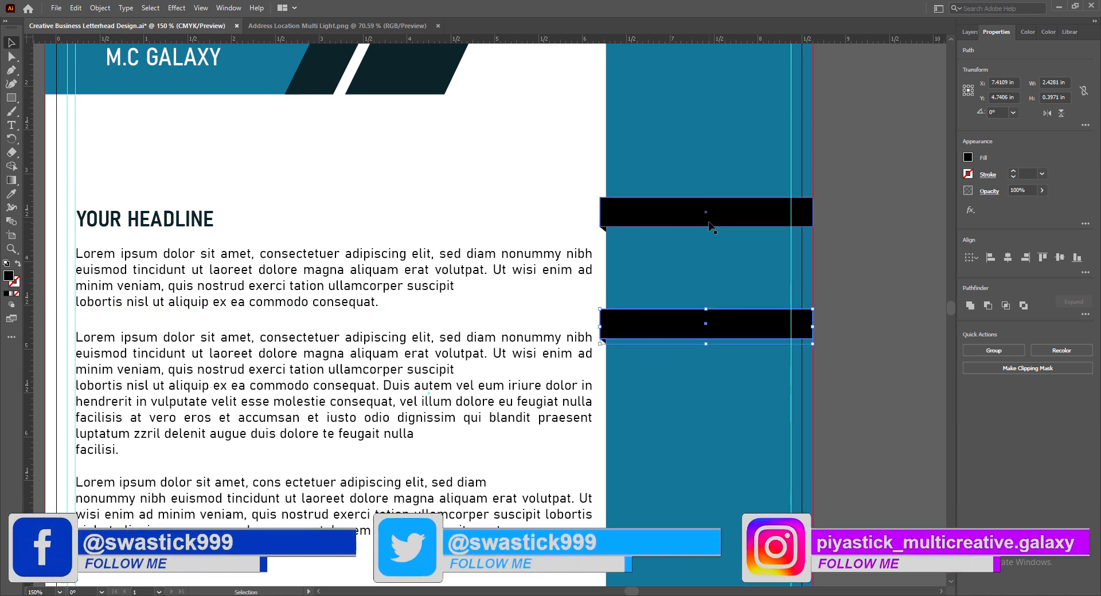
Step: Reposition the original ribbon bar and add another copy with its fold, giving three evenly spaced bars on the teal panel
click(721, 225)
click(602, 232)
click(604, 229)
shift+click(729, 221)
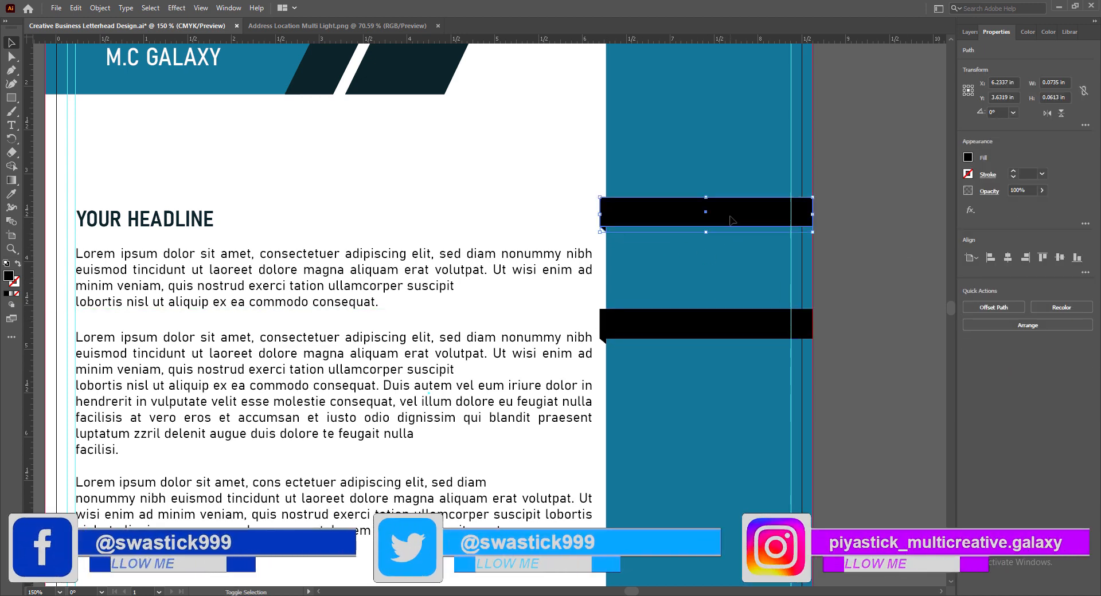
drag(729, 221, 747, 393)
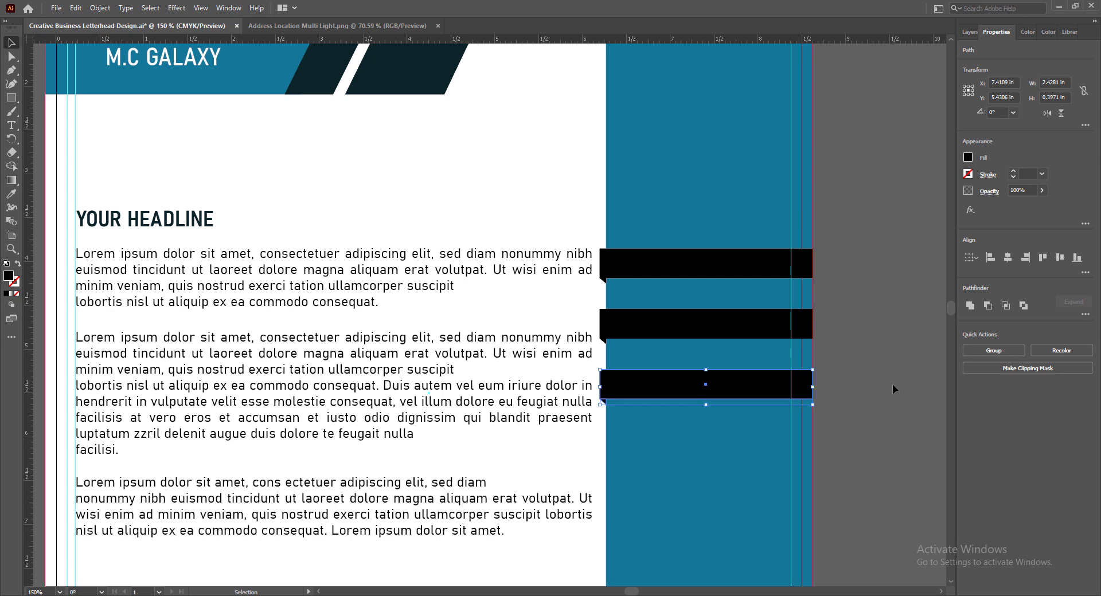
click(891, 383)
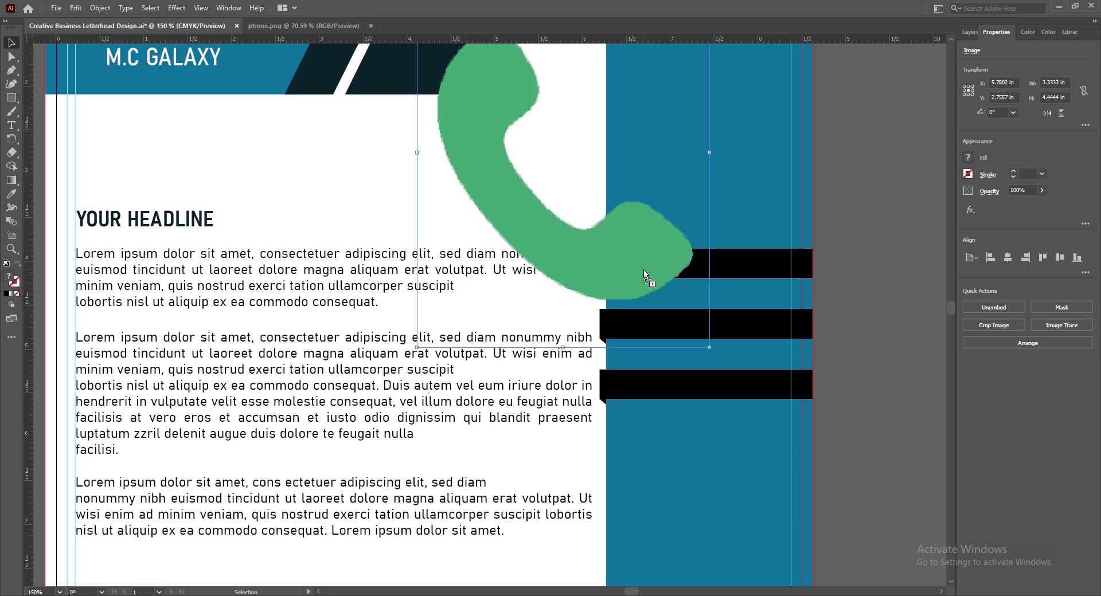
Step: Bring the green handset image from phone.png into the letterhead and scale it down onto the start of the first ribbon bar
drag(646, 277, 730, 456)
shift+drag(501, 138, 772, 499)
drag(787, 520, 631, 268)
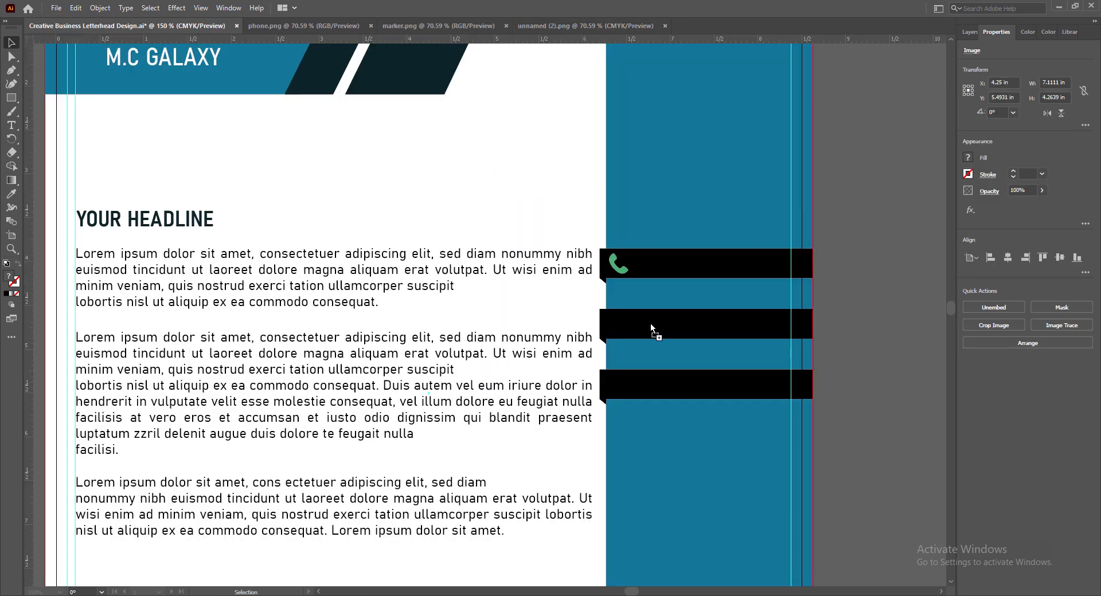
Step: Bring in the envelope image, scale it to about 0.22 by 0.16 in and place it at the start of the middle bar
drag(650, 328, 652, 331)
shift+drag(357, 172, 908, 503)
drag(934, 524, 639, 332)
drag(659, 340, 631, 325)
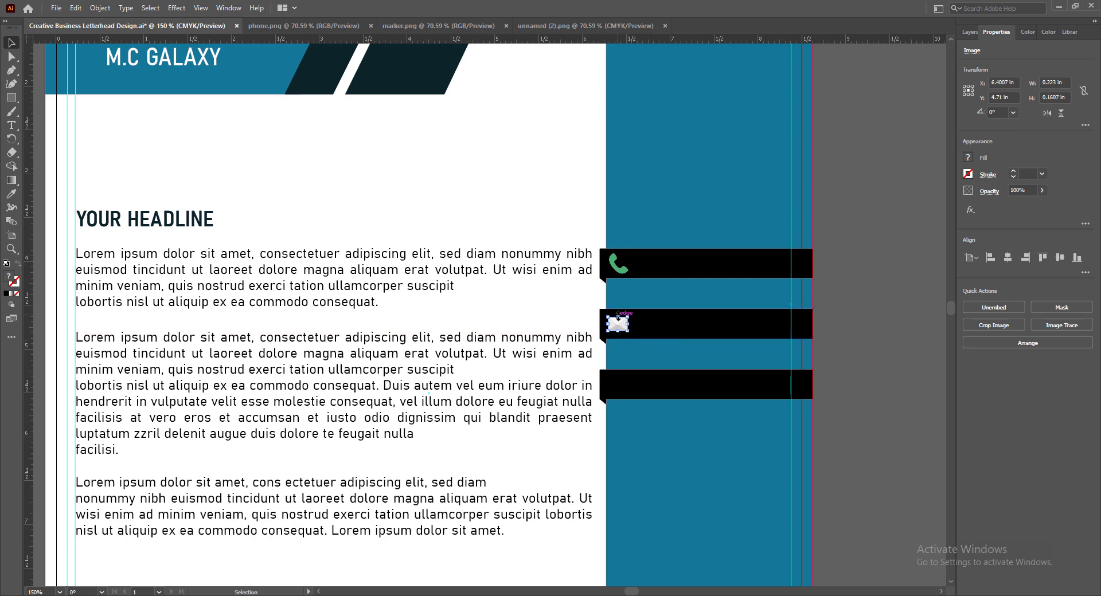
key(Down)
click(865, 403)
Step: Bring the location pin from marker.png onto the start of the third bar, scaled to about 0.38 in wide, and save
click(438, 27)
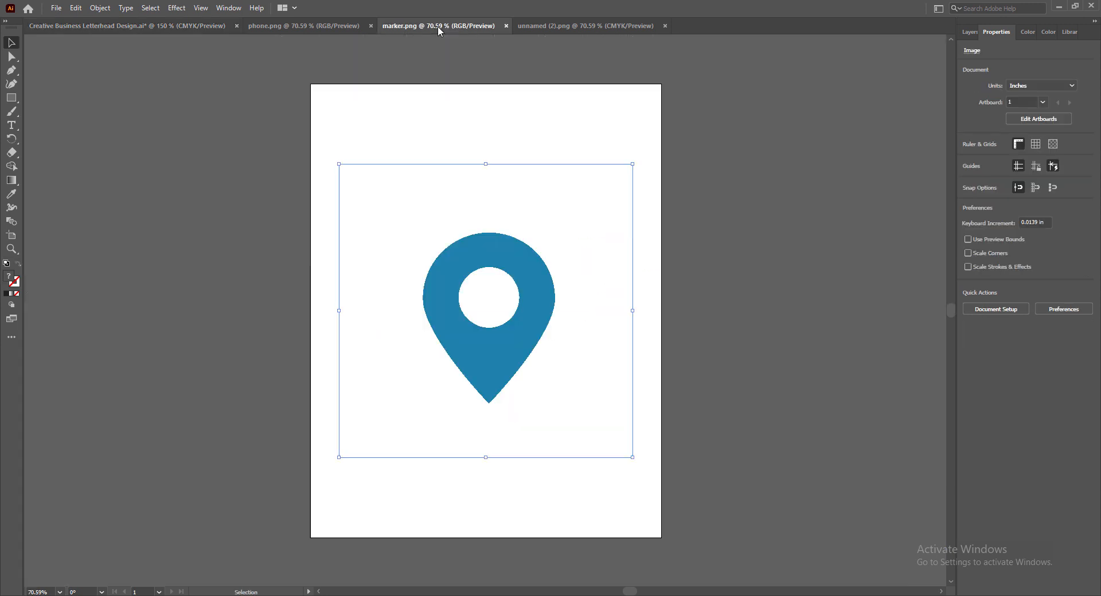
drag(523, 255, 679, 389)
shift+drag(288, 192, 572, 453)
drag(745, 572, 630, 281)
shift+drag(457, 185, 719, 448)
drag(754, 481, 658, 376)
shift+drag(623, 341, 669, 387)
drag(689, 402, 622, 385)
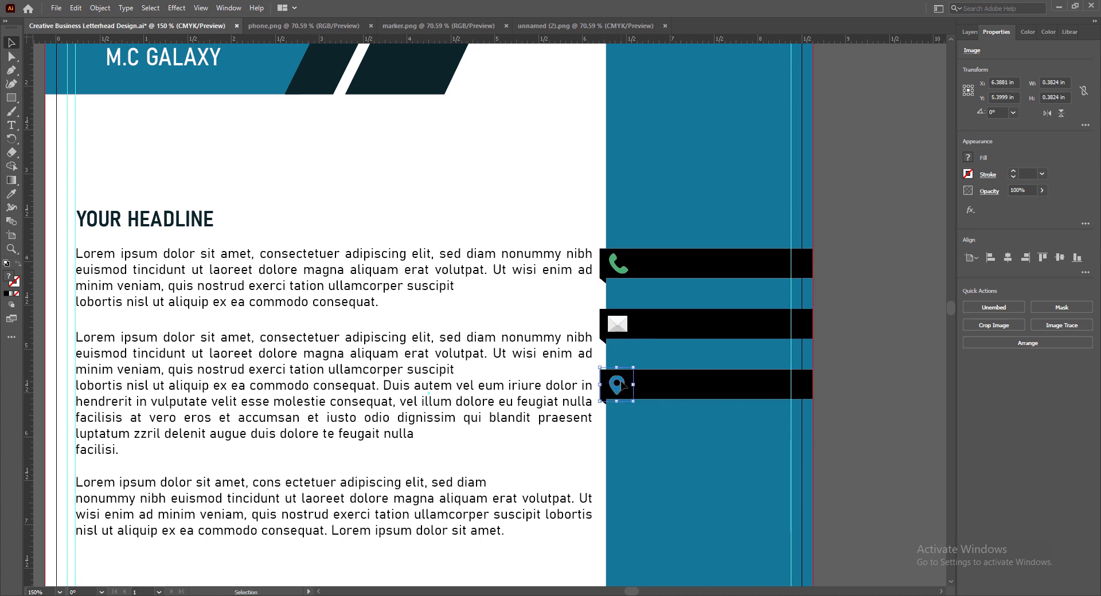
click(852, 414)
key(ctrl+s)
Step: Copy the M.C GALAXY text onto the first bar, bring it to the front, replace it with the phone number and set it to 14 pt
alt+drag(131, 60, 681, 265)
right_click(674, 237)
mouse_move(749, 437)
click(868, 437)
double_click(682, 266)
key(ctrl+a)
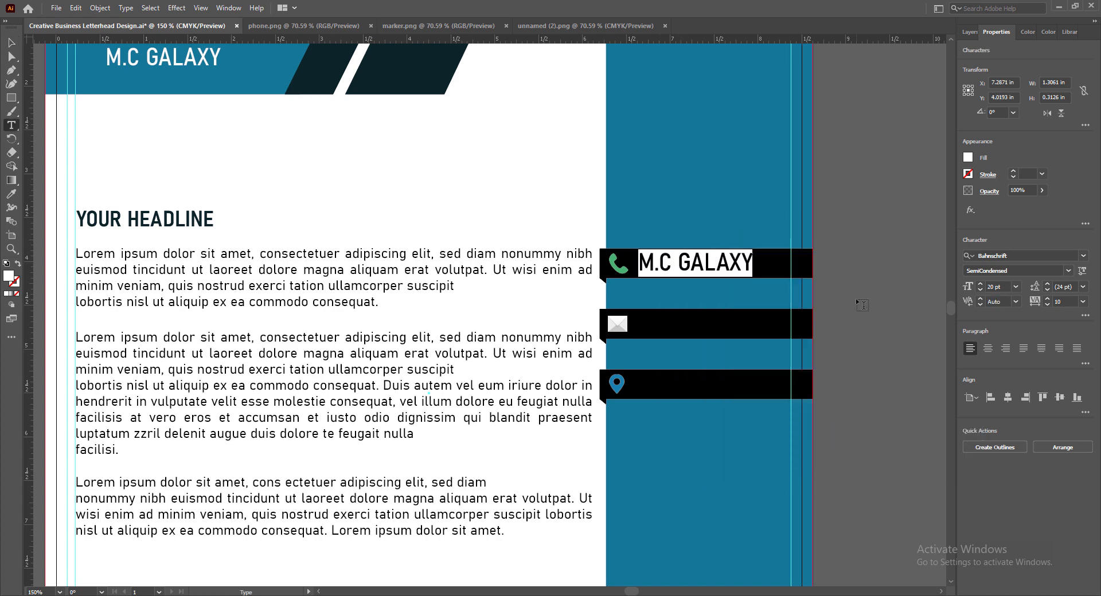
key(BackSpace)
text(+000 1213 4354 9988)
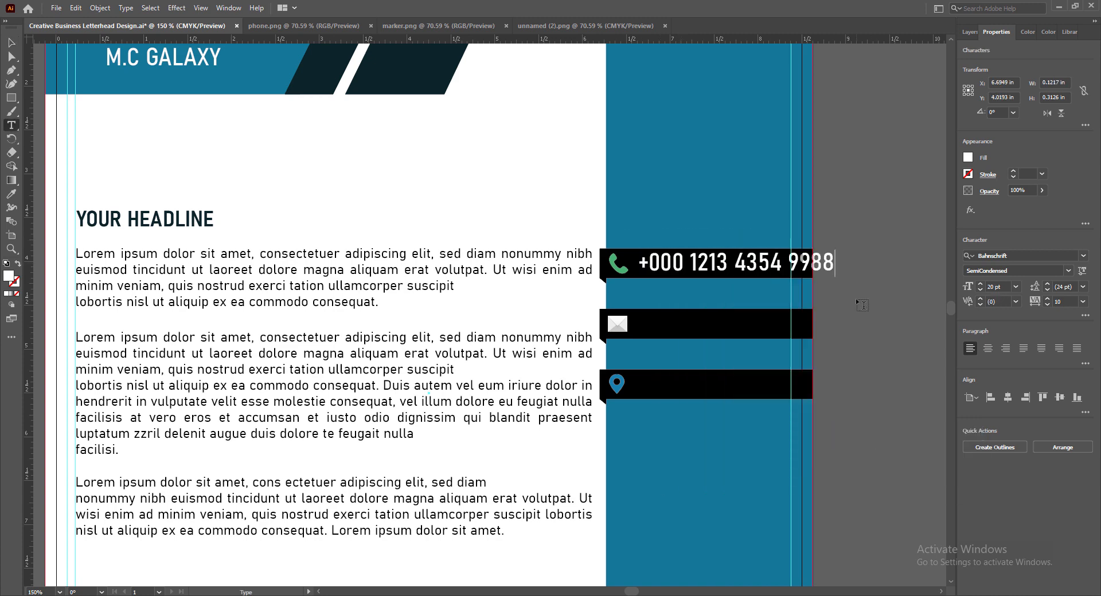
key(Escape)
click(1015, 287)
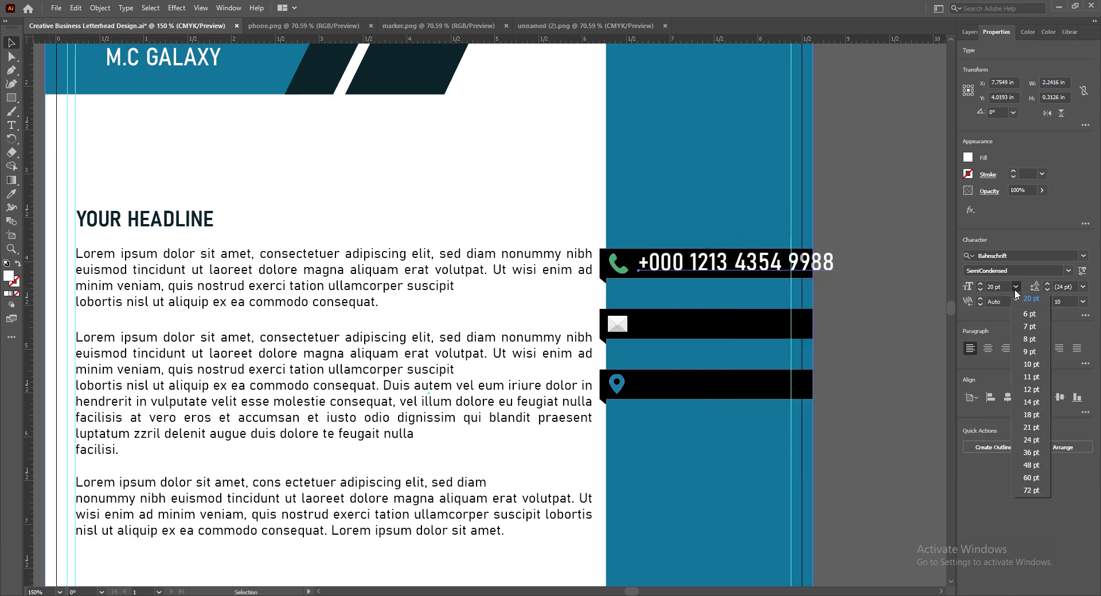
click(1030, 402)
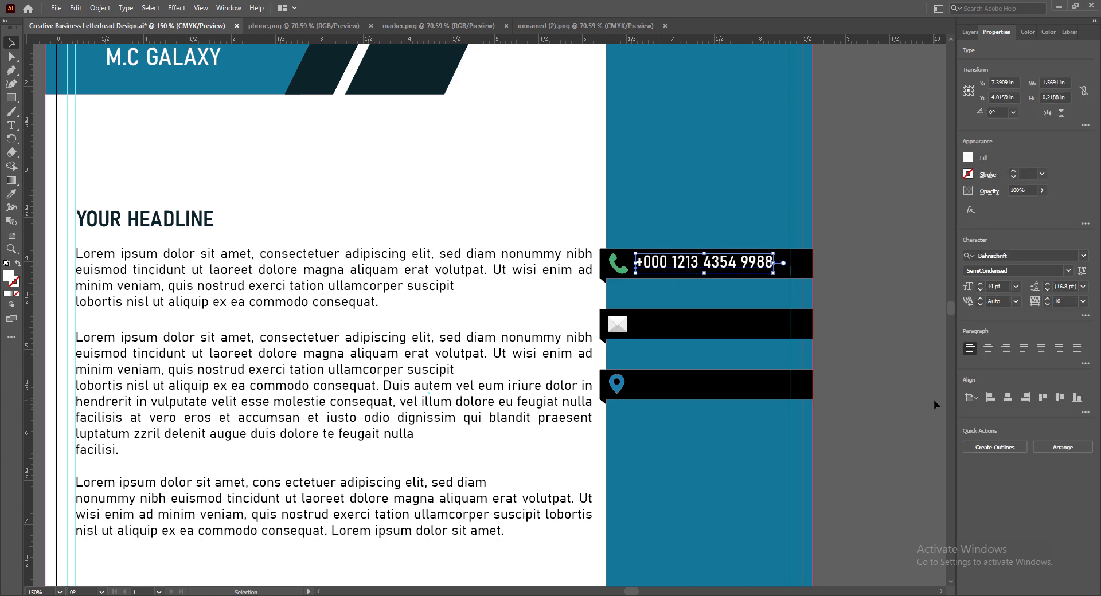
Step: Copy the phone text onto the middle bar, replace it with the company e-mail address and set its size to 12 pt
drag(686, 265, 686, 325)
key(Return)
text(info@companymail.com)
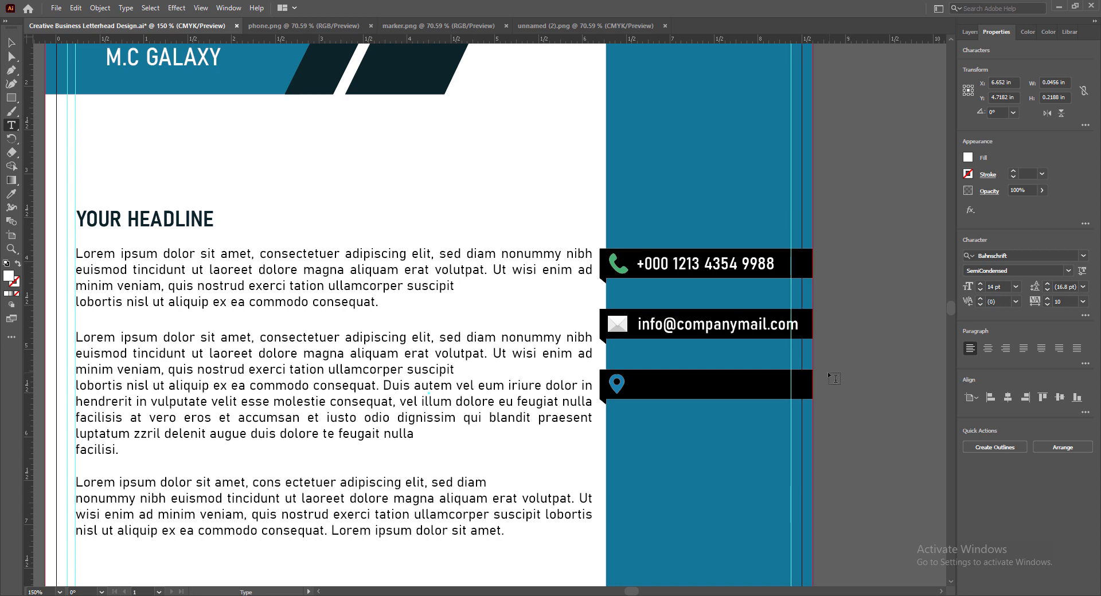
key(Escape)
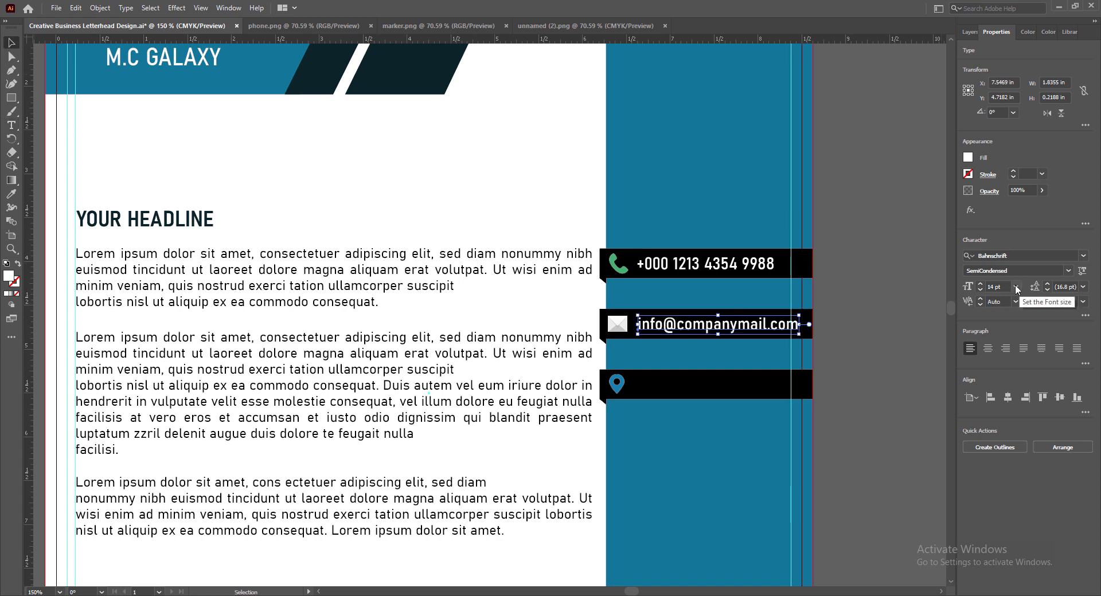
click(1015, 286)
click(1027, 384)
click(895, 373)
Step: Copy the e-mail text onto the third bar, change it to "Street, City, State, Country, PIN CODE" at 8 pt and save
click(667, 330)
drag(667, 330, 667, 390)
key(Return)
text(Street, City, State, Country, PIN CODE)
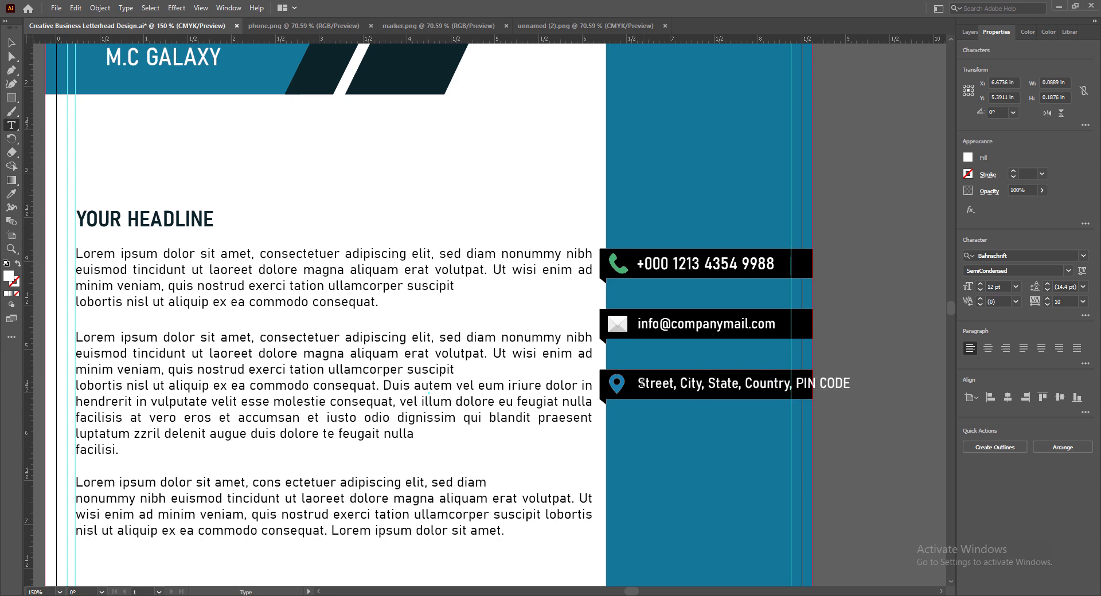
key(Escape)
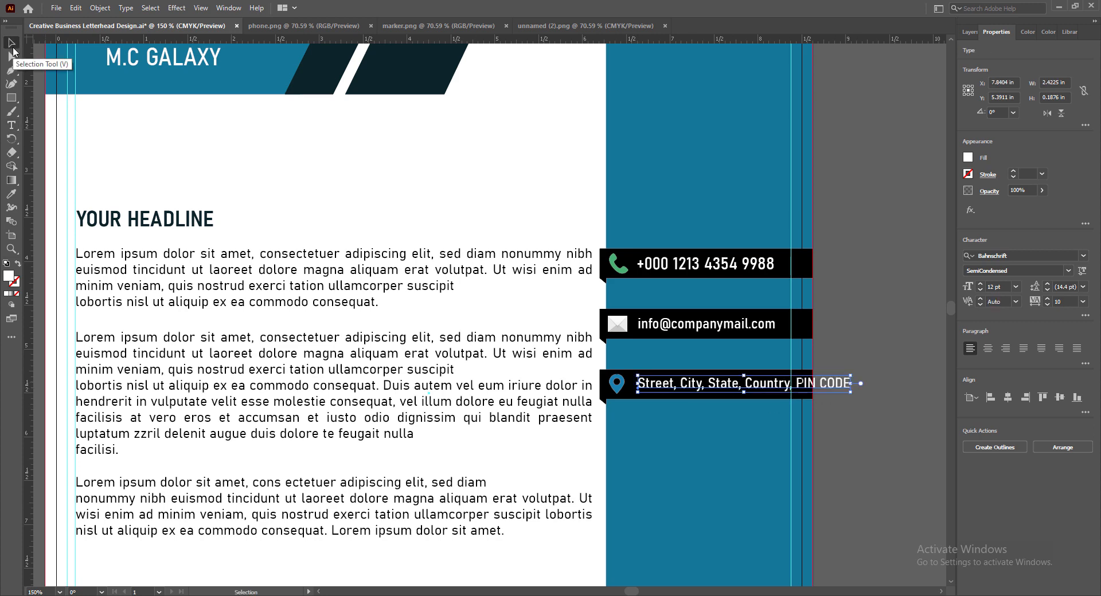
click(1015, 287)
click(1029, 348)
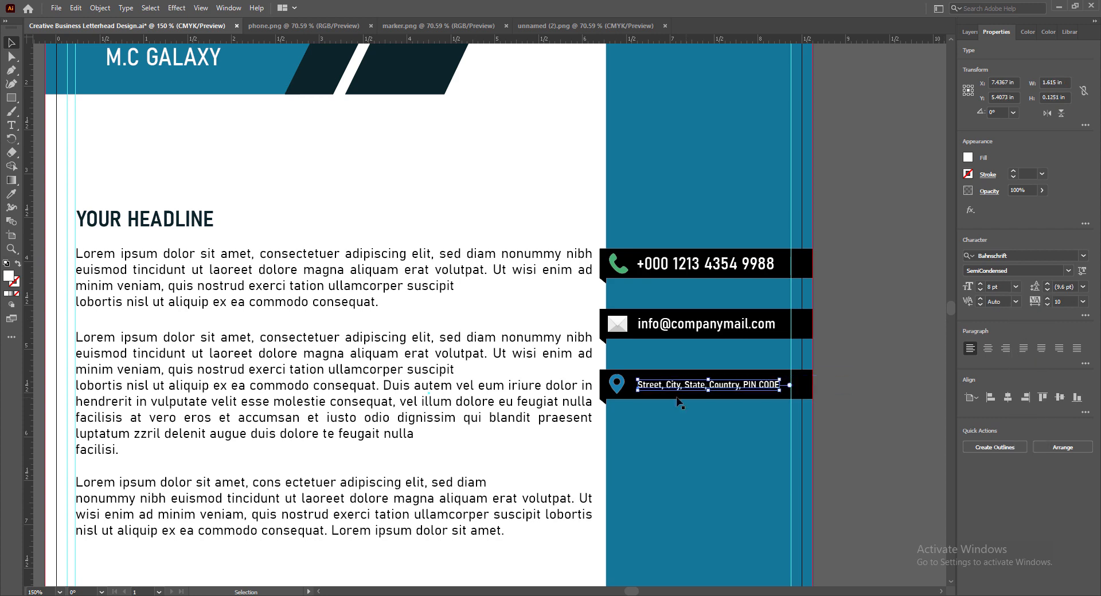
click(886, 427)
key(ctrl+s)
Step: Examine the whole letterhead layout at 80% zoom
scroll(876, 431, down, 3)
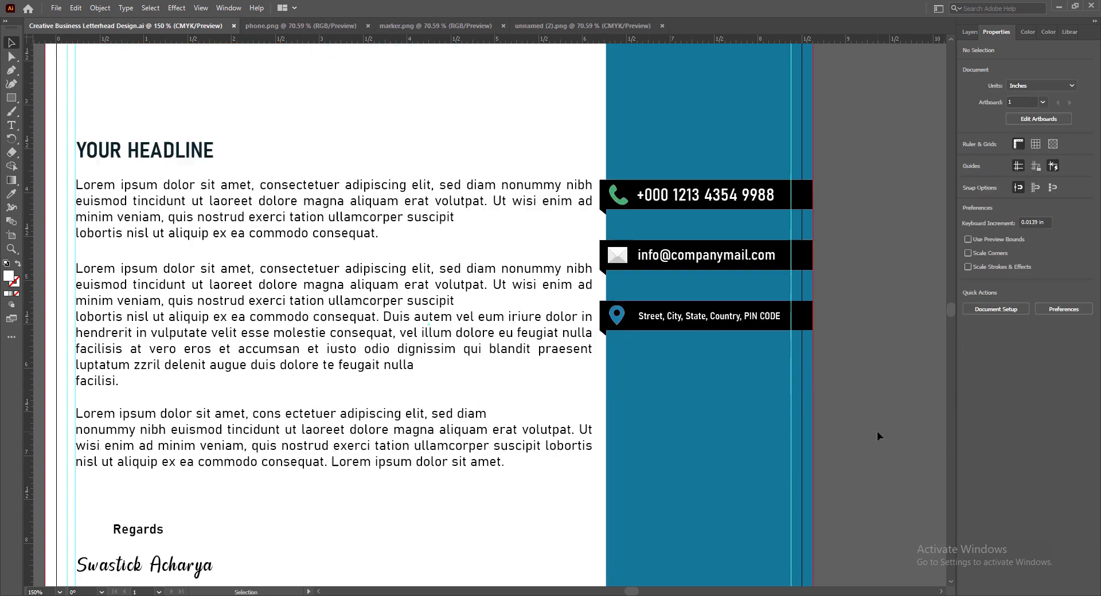
scroll(876, 431, up, 1)
scroll(876, 431, down, 4)
drag(617, 591, 627, 591)
drag(49, 592, 13, 591)
text(80)
key(Return)
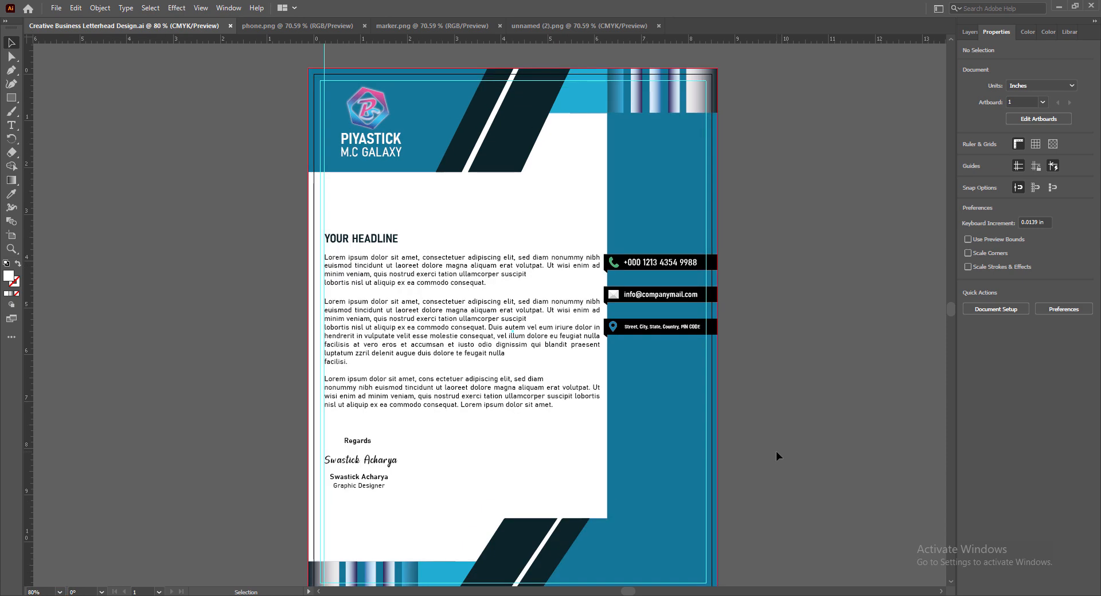
scroll(776, 452, down, 1)
scroll(790, 410, up, 1)
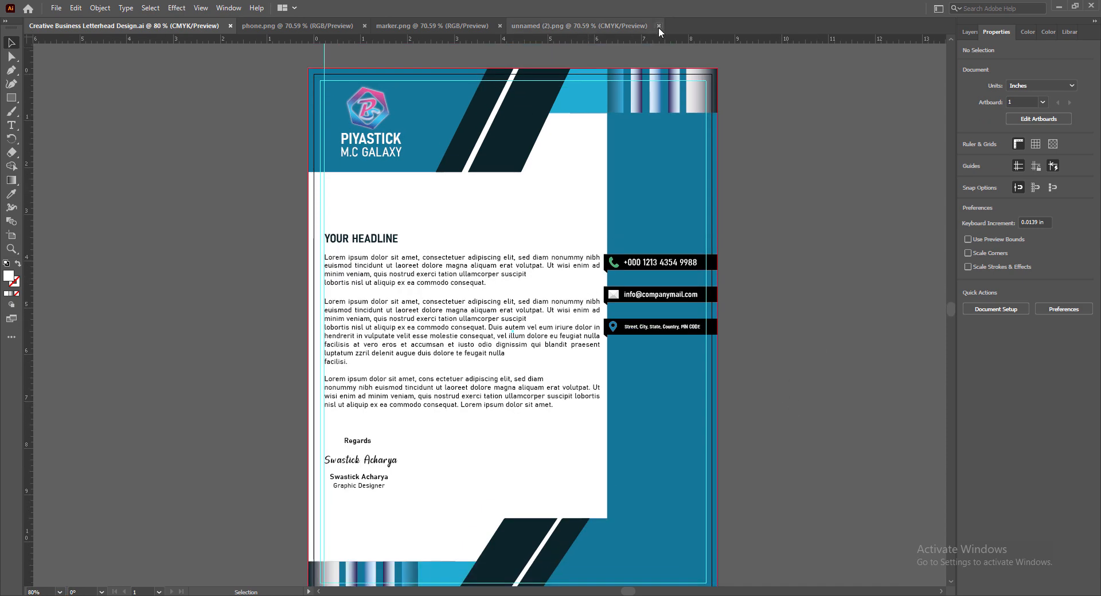
Step: Close the open icon image documents, including marker.png and phone.png, keeping only the letterhead open
click(500, 26)
click(365, 26)
scroll(815, 249, down, 1)
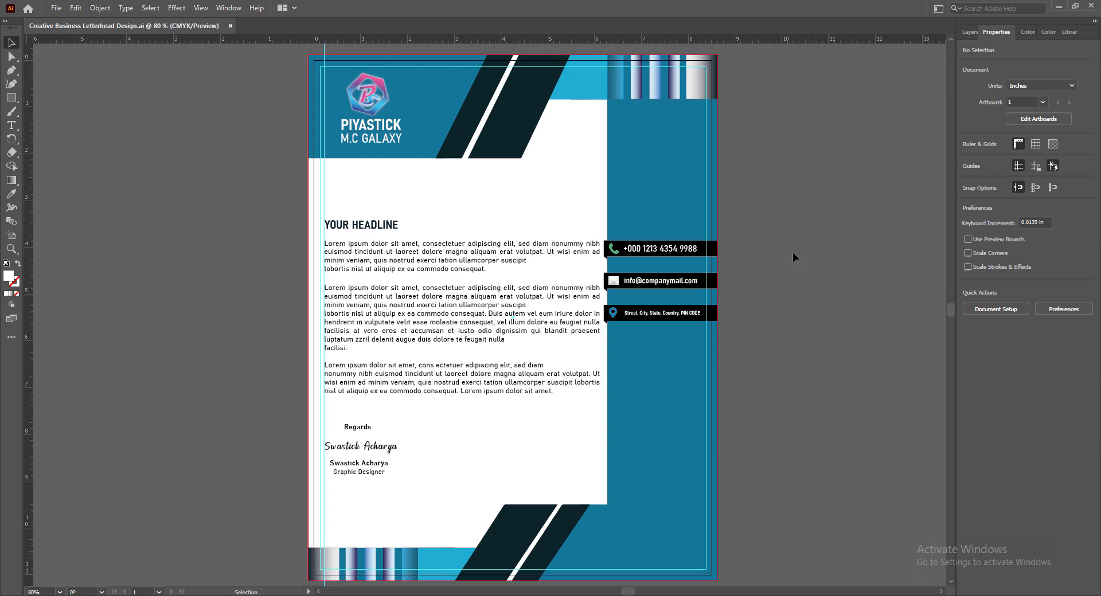
Step: Remove the vertical guide along the body text's starting edge from the artboard and save the letterhead
drag(323, 47, 28, 87)
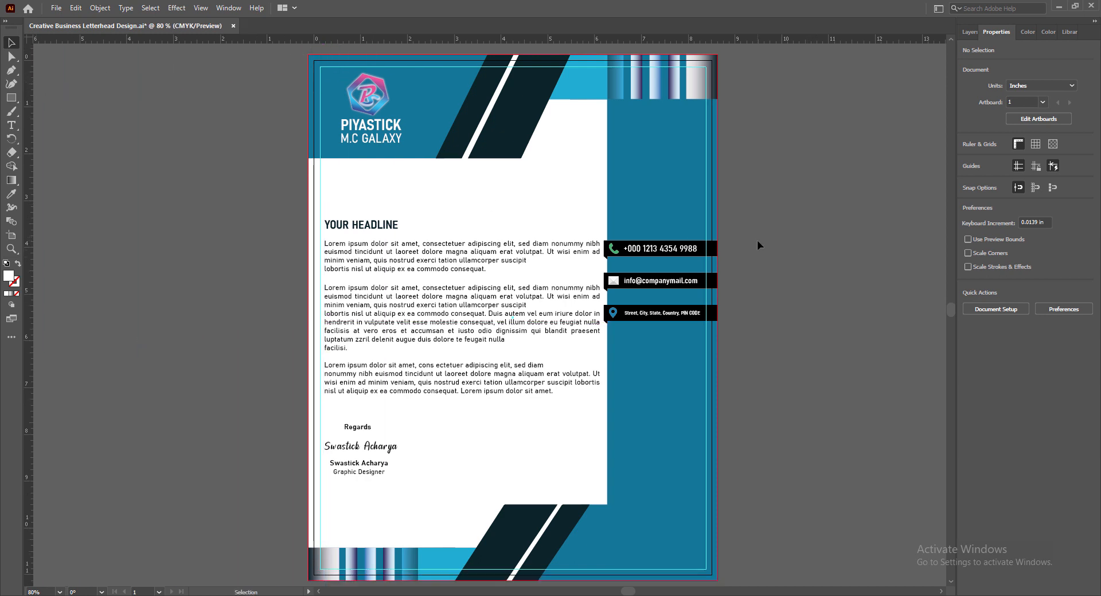
key(ctrl+s)
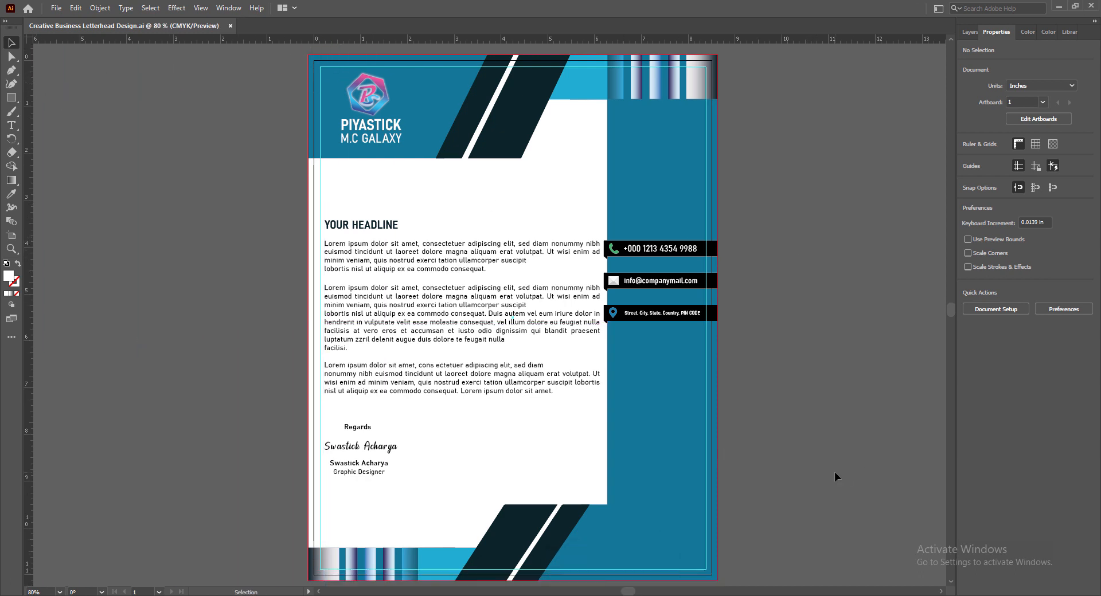